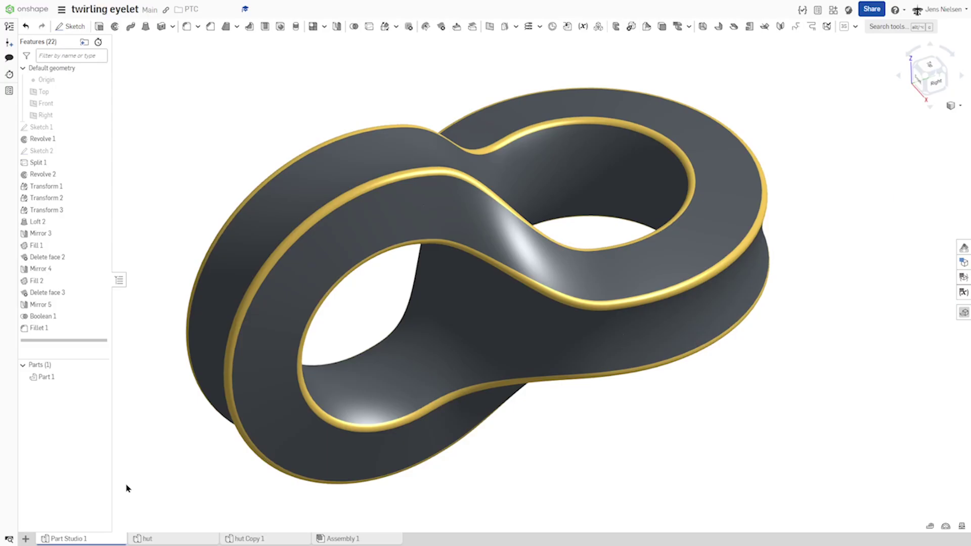
Examine the finished eyelet's shape in the top, left and isometric views.
{"action": "key", "text": "shift+5"}
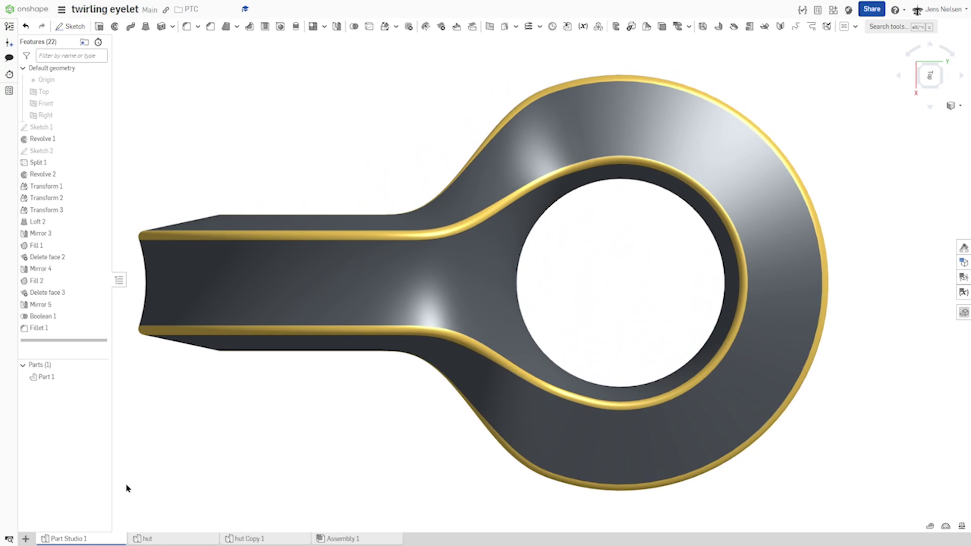
{"action": "key", "text": "shift+6"}
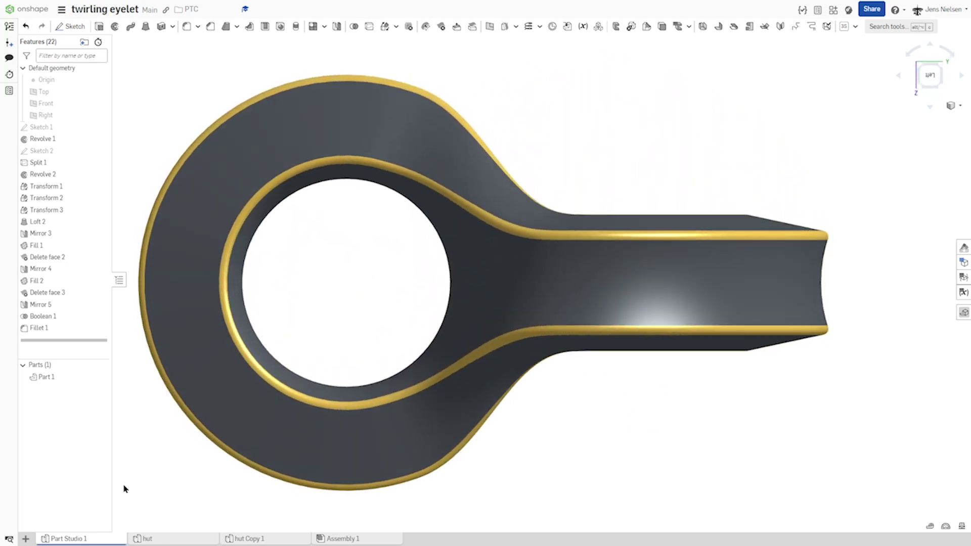
{"action": "key", "text": "shift+7"}
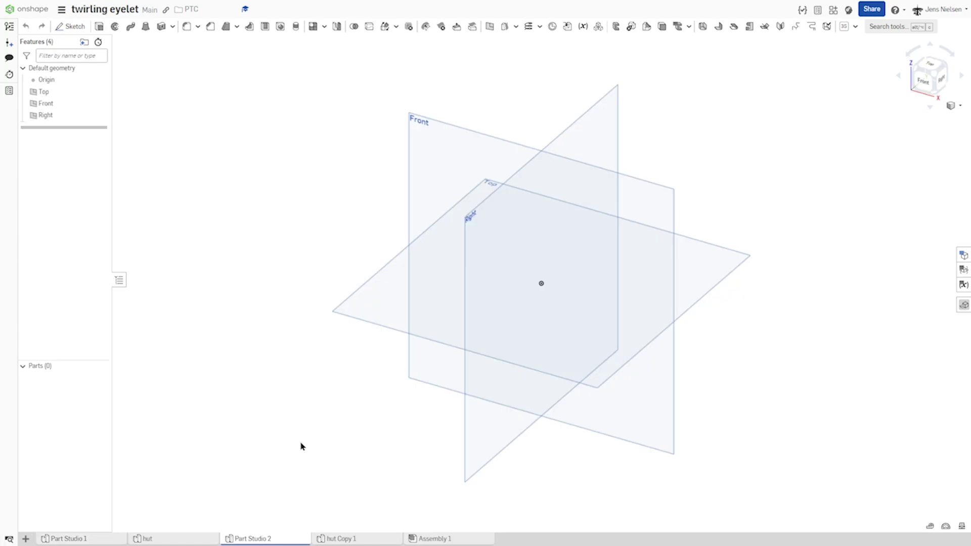
Start a sketch on the Front plane, viewed head-on with the default planes hidden.
{"action": "key", "text": "s"}
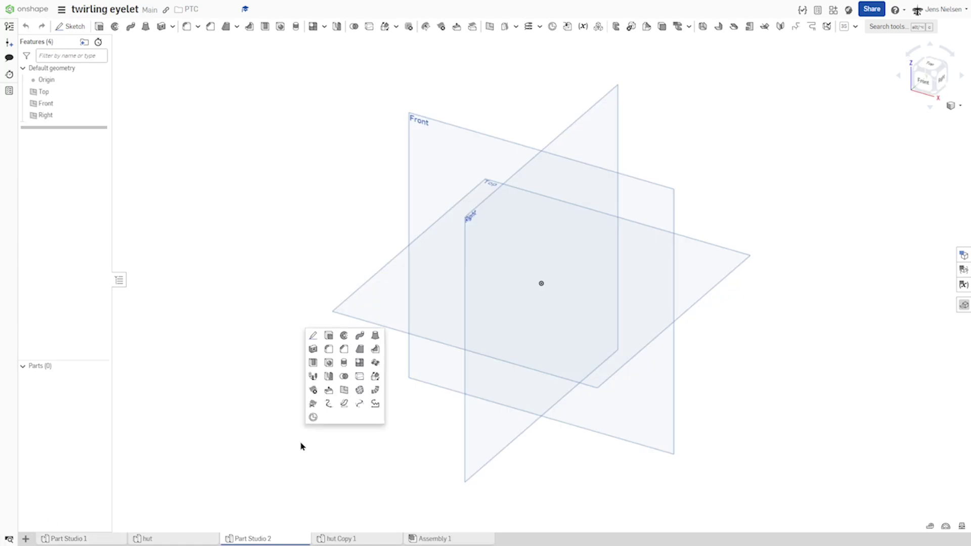
{"action": "left_click", "coordinate": [313, 335]}
{"action": "left_click", "coordinate": [413, 221]}
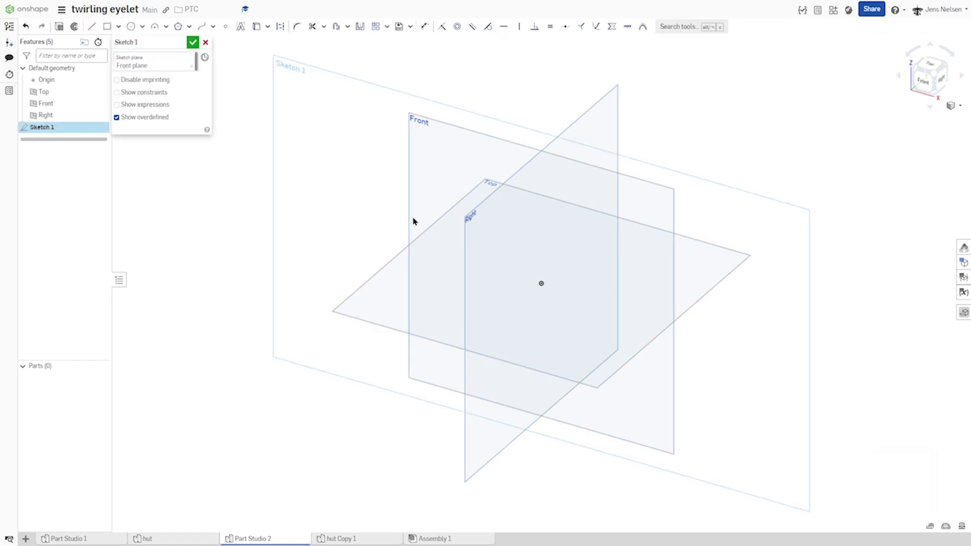
{"action": "key", "text": "n"}
{"action": "key", "text": "p"}
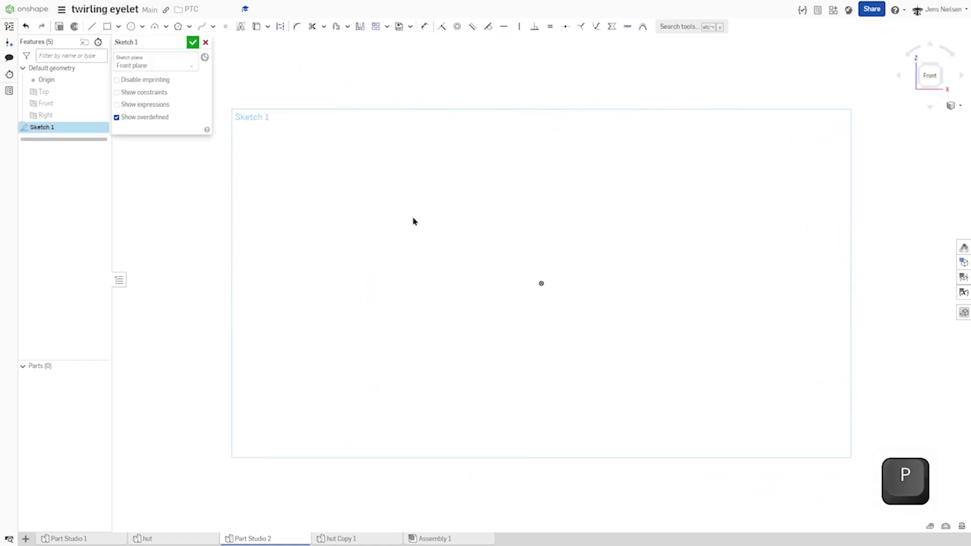
Draw two construction lines meeting at the origin: a vertical one about 41 mm long upward and a horizontal one about 77 mm long along +X.
{"action": "key", "text": "l"}
{"action": "key", "text": "q"}
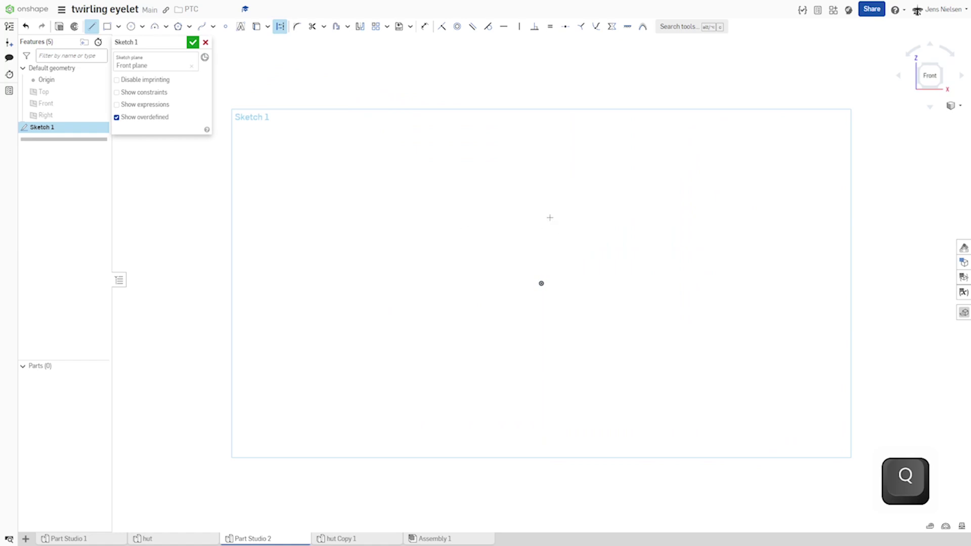
{"action": "left_click", "coordinate": [541, 195]}
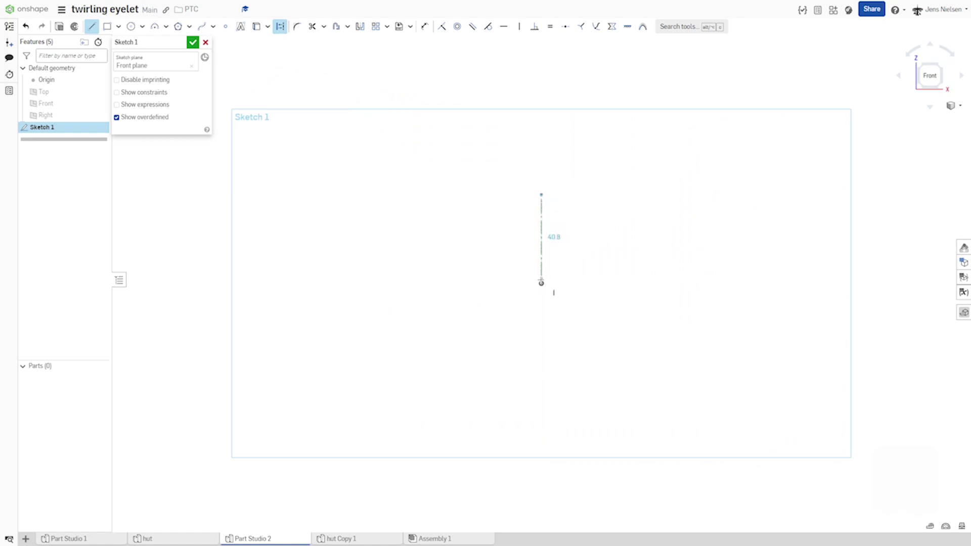
{"action": "left_click", "coordinate": [541, 283]}
{"action": "left_click_drag", "start_coordinate": [541, 283], "coordinate": [697, 284]}
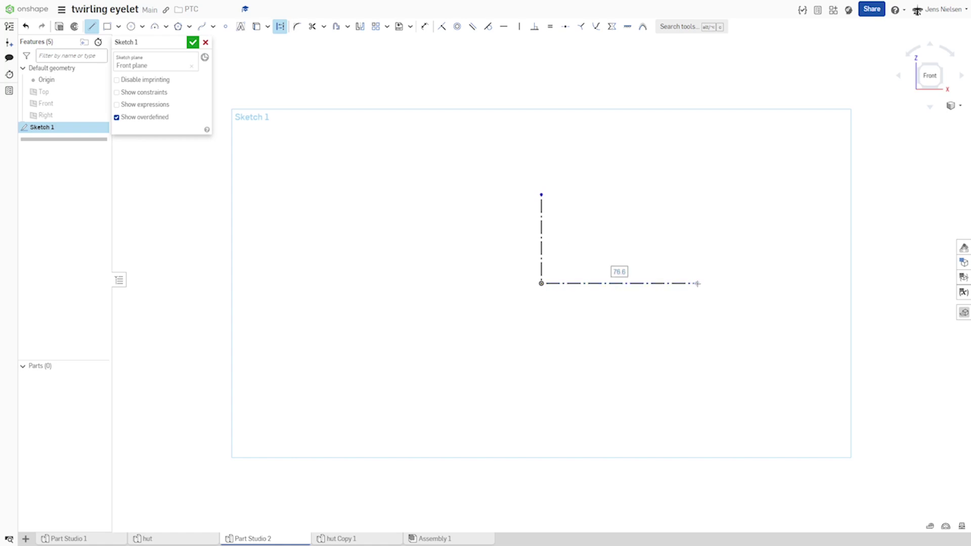
{"action": "key", "text": "Escape"}
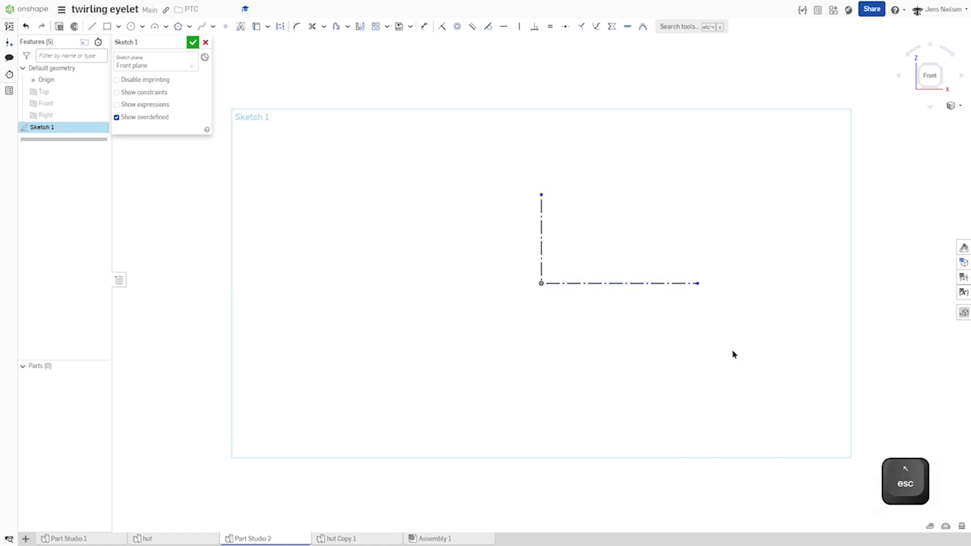
Dimension the horizontal construction line's length to 42 mm.
{"action": "key", "text": "d"}
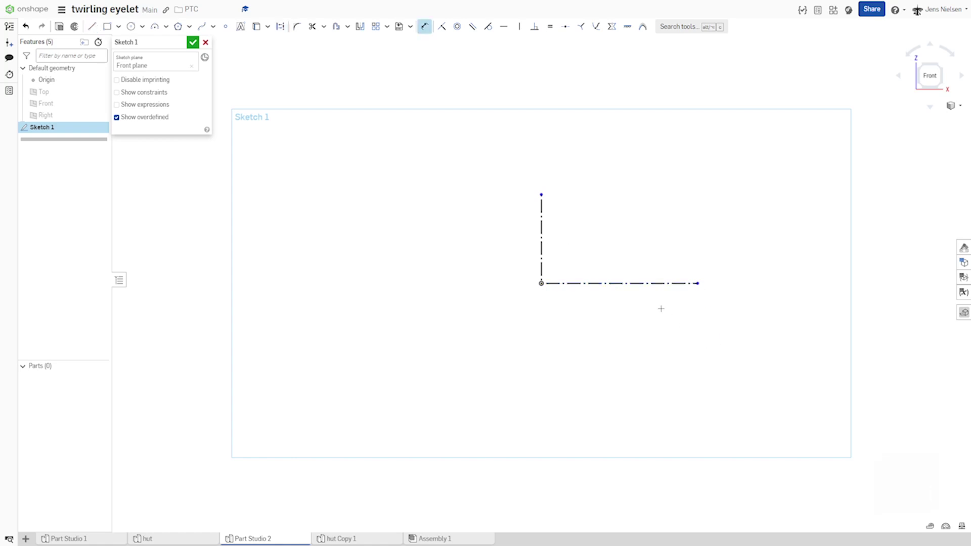
{"action": "left_click", "coordinate": [645, 285]}
{"action": "left_click", "coordinate": [649, 318]}
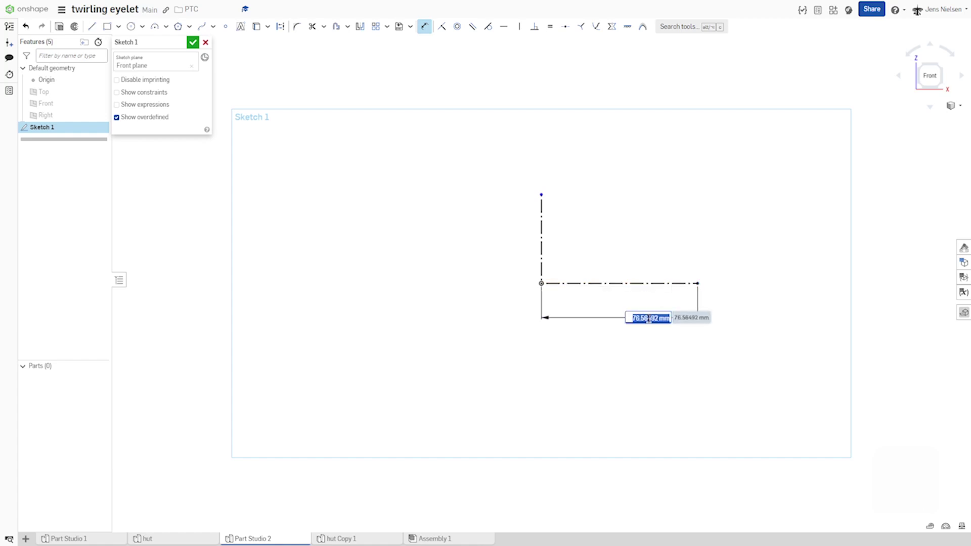
{"action": "type", "text": "42"}
{"action": "key", "text": "Return"}
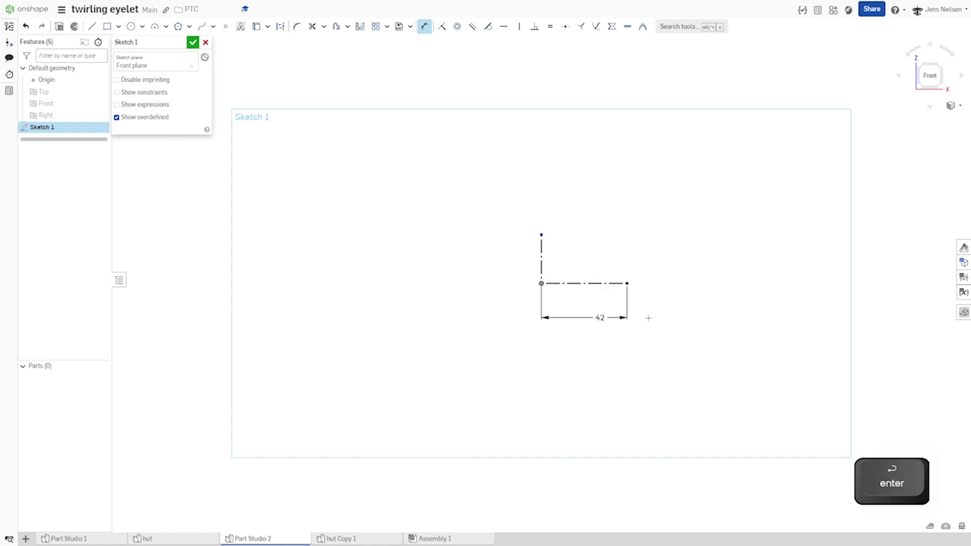
Draw a second horizontal construction line continuing outward from the free end of the 42 mm line.
{"action": "scroll", "coordinate": [680, 321], "scroll_direction": "up", "scroll_amount": 4}
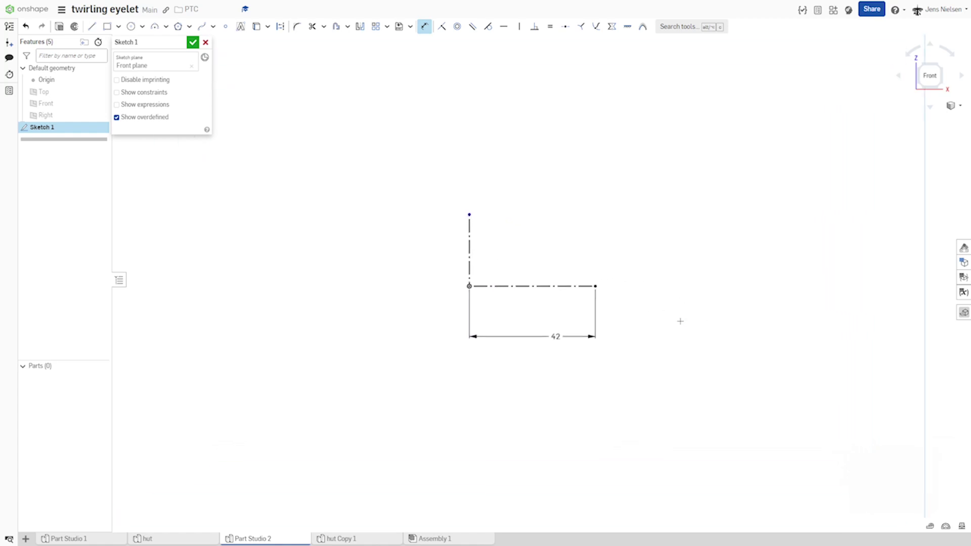
{"action": "key", "text": "l"}
{"action": "key", "text": "q"}
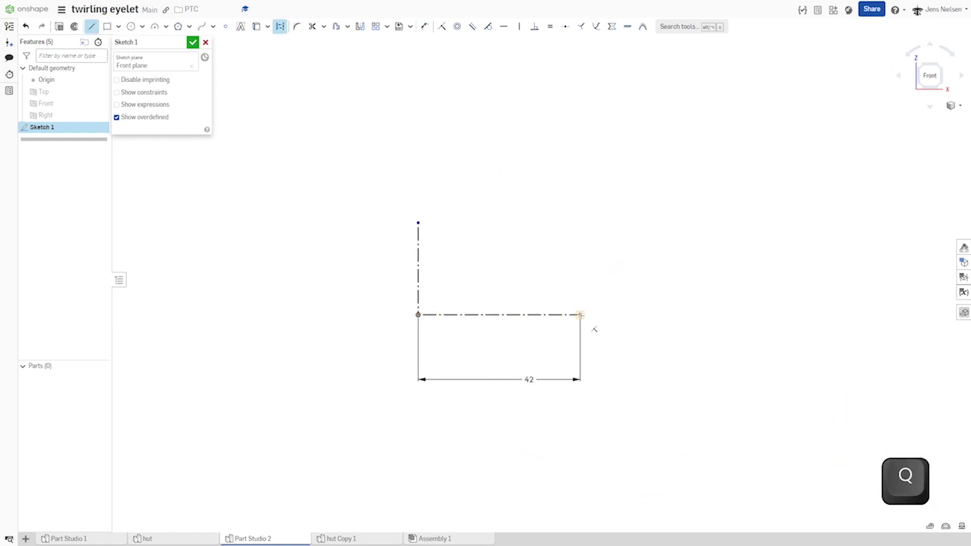
{"action": "left_click", "coordinate": [580, 314]}
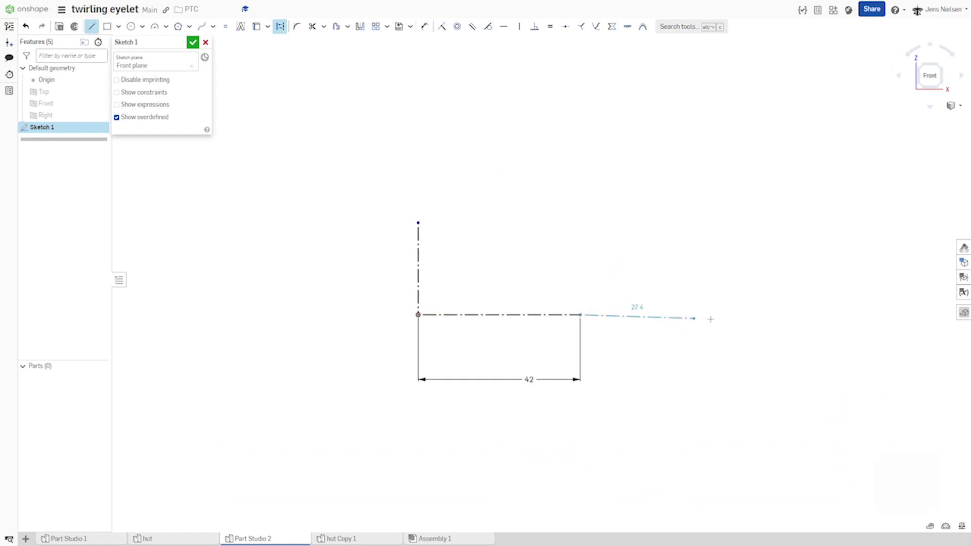
{"action": "left_click", "coordinate": [756, 314]}
{"action": "key", "text": "Escape"}
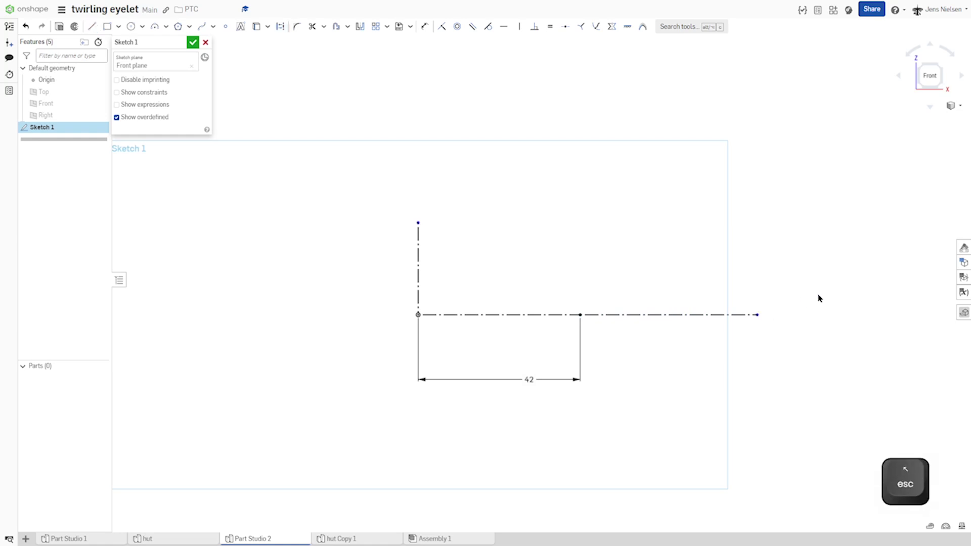
Sketch an upright three-point arc of about 50 mm radius just beyond the outer construction line's end, bulging toward the origin.
{"action": "key", "text": "s"}
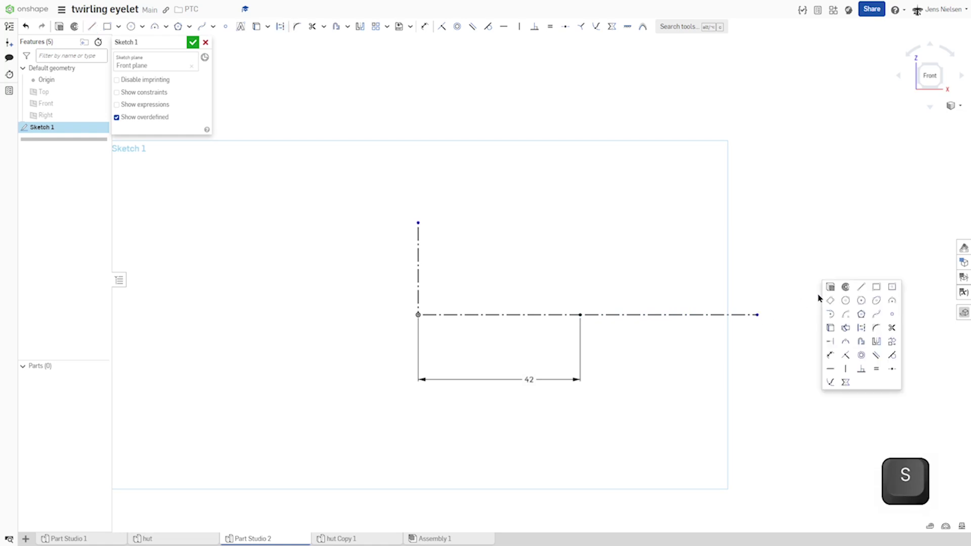
{"action": "left_click", "coordinate": [892, 301]}
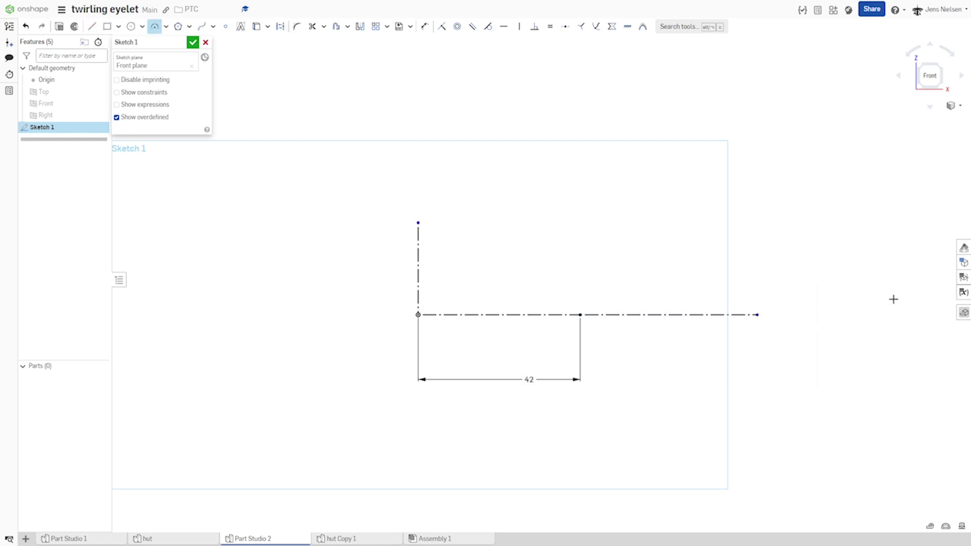
{"action": "left_click", "coordinate": [798, 244]}
{"action": "left_click", "coordinate": [787, 399]}
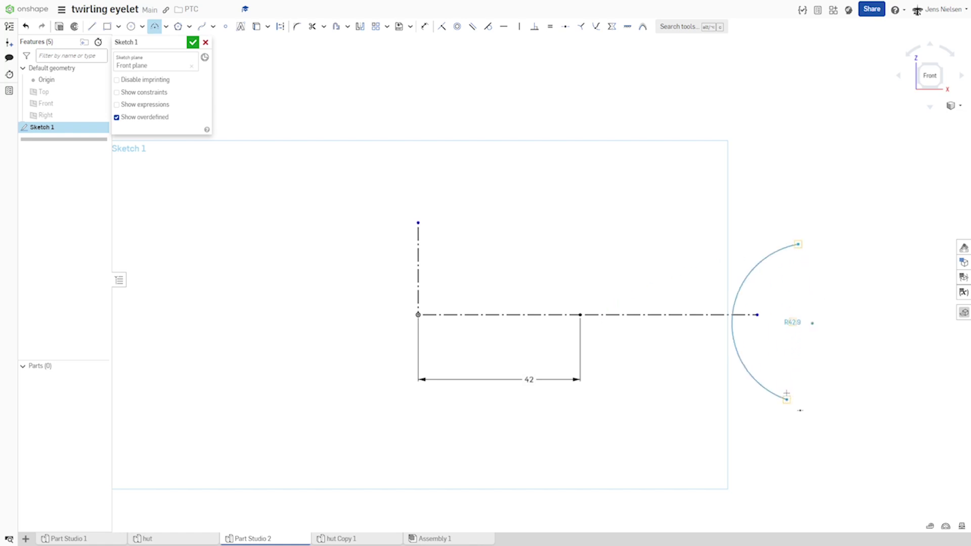
{"action": "left_click", "coordinate": [790, 383]}
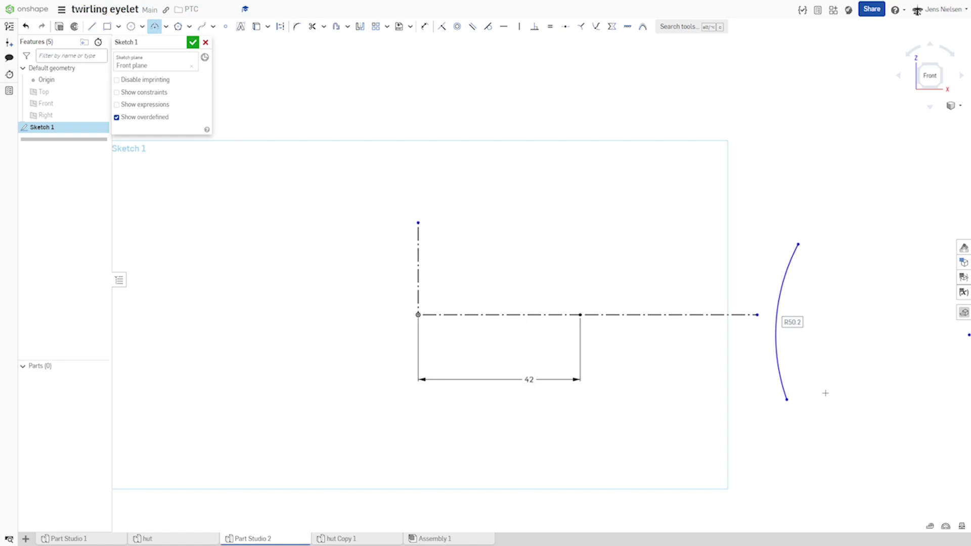
{"action": "key", "text": "Escape"}
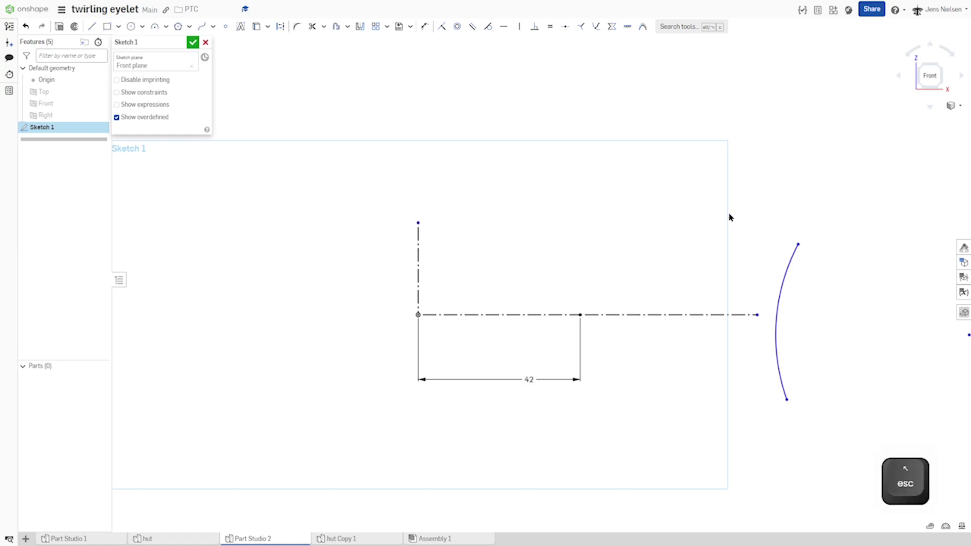
Constrain the arc's midpoint to the outer end of the construction line and align the arc's two endpoints vertically.
{"action": "key", "text": "shift+m"}
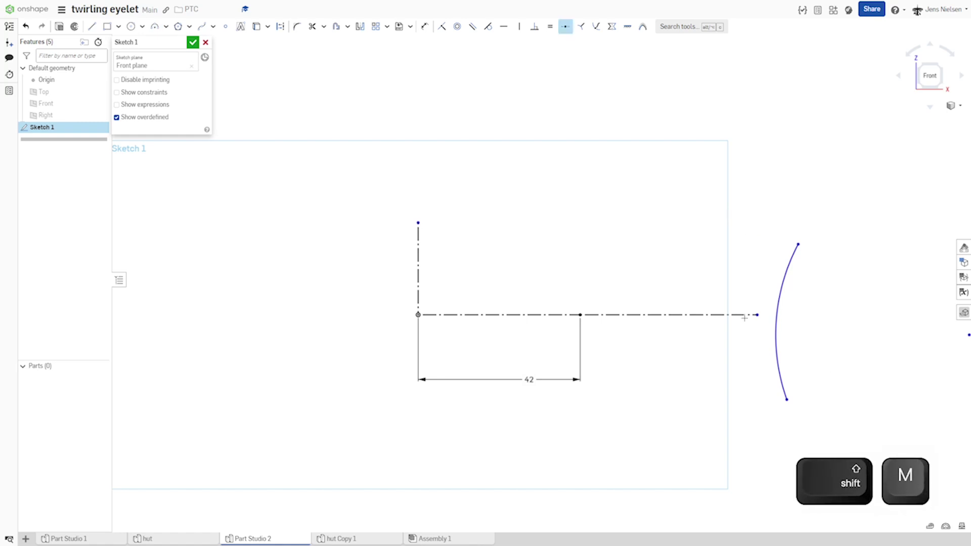
{"action": "left_click", "coordinate": [776, 326]}
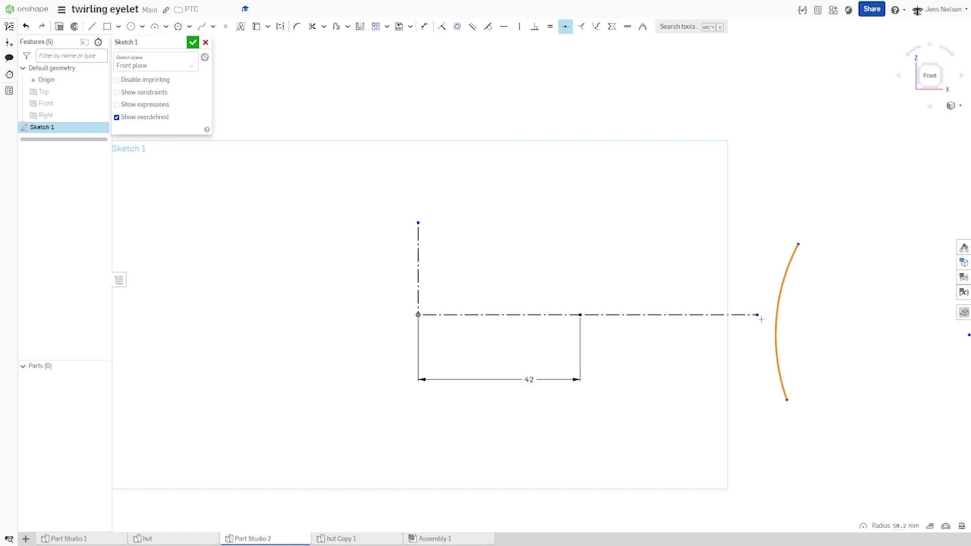
{"action": "left_click", "coordinate": [757, 314]}
{"action": "key", "text": "Escape"}
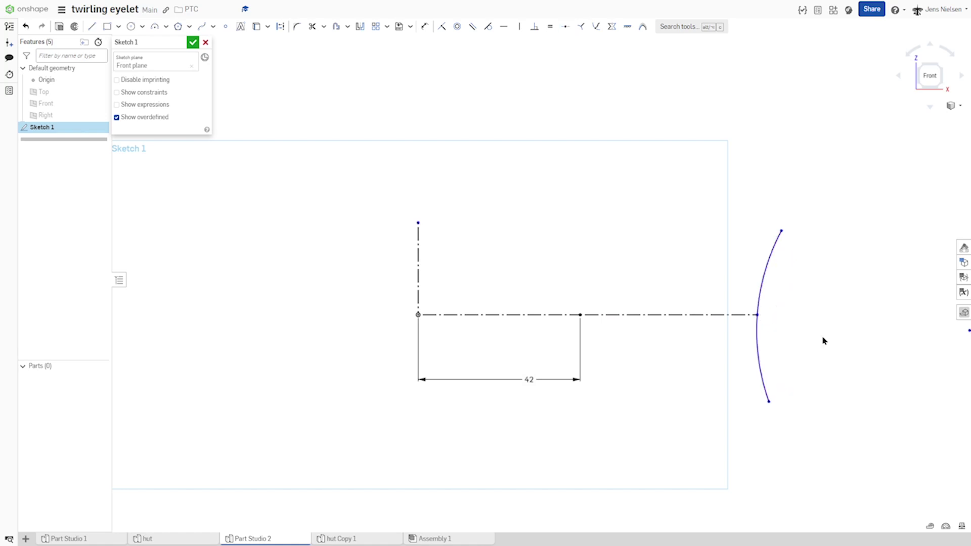
{"action": "key", "text": "v"}
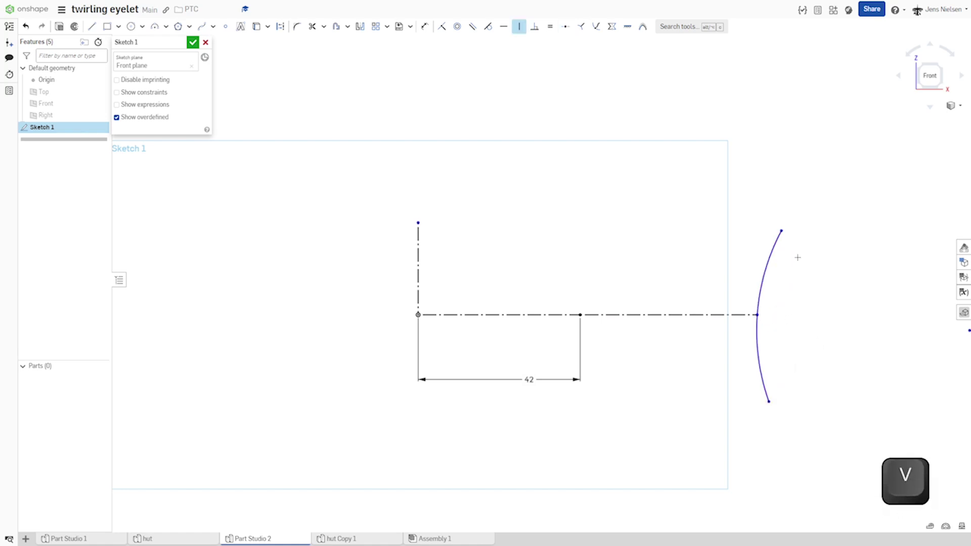
{"action": "left_click", "coordinate": [770, 402]}
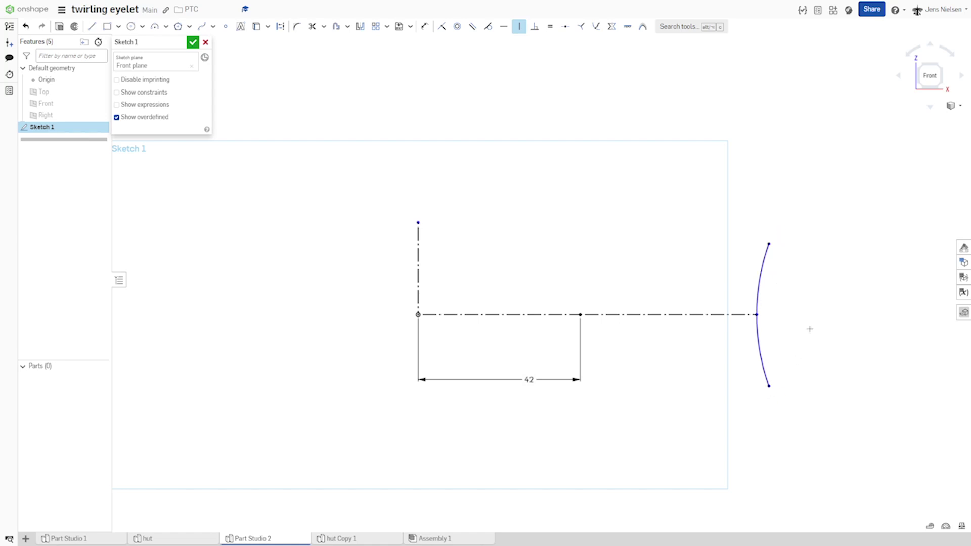
Dimension the arc's radius to 58 mm.
{"action": "key", "text": "d"}
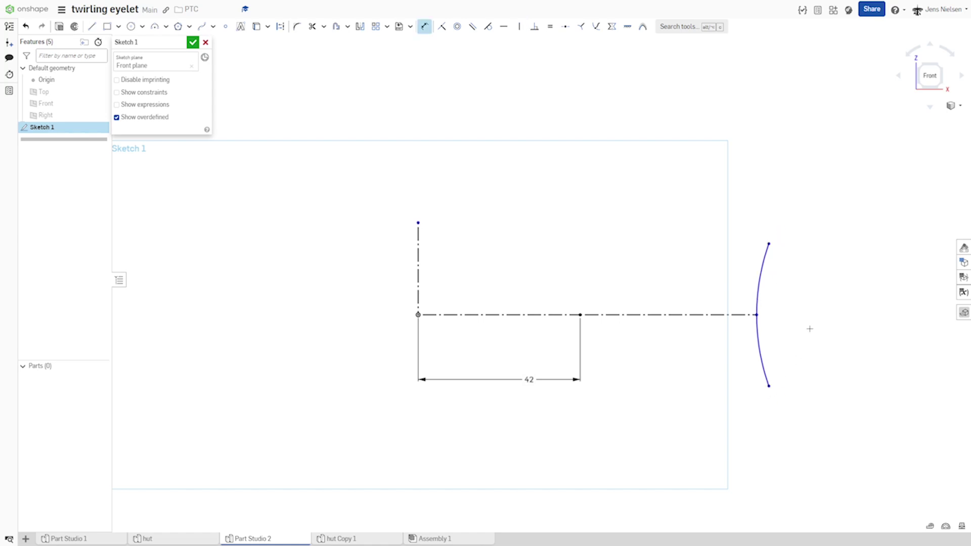
{"action": "left_click", "coordinate": [755, 280]}
{"action": "left_click", "coordinate": [752, 277]}
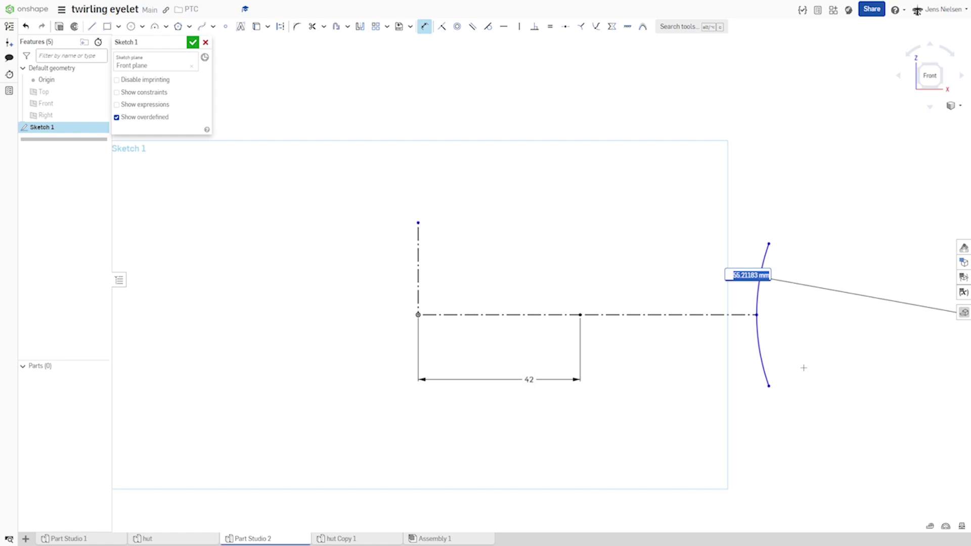
{"action": "type", "text": "58"}
{"action": "key", "text": "Return"}
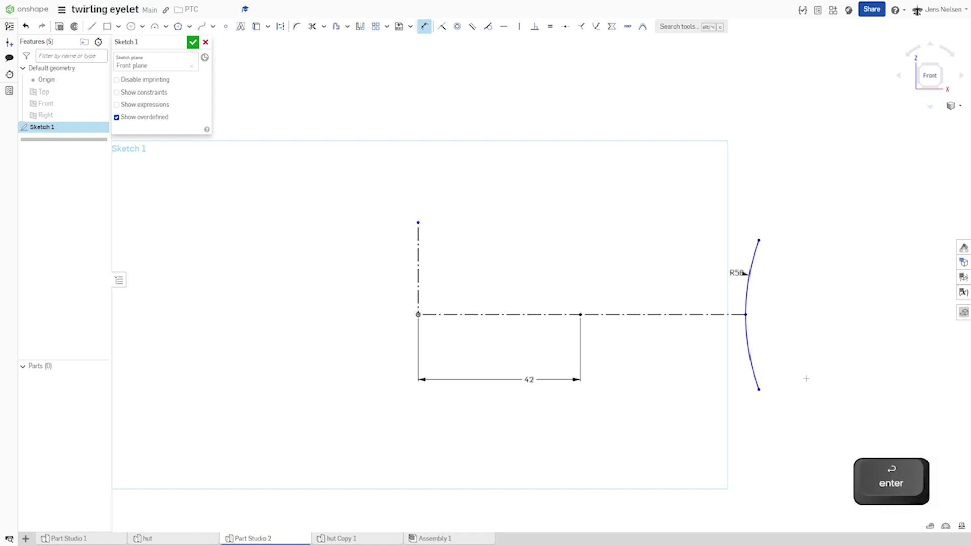
{"action": "key", "text": "Escape"}
Draw a line from the arc's upper endpoint, rising slightly back toward the vertical construction line.
{"action": "key", "text": "l"}
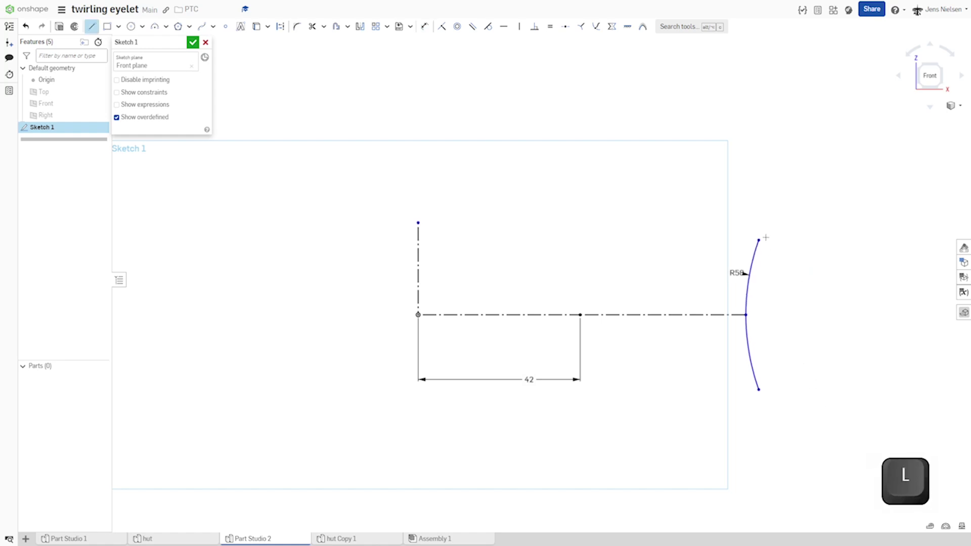
{"action": "left_click", "coordinate": [758, 239]}
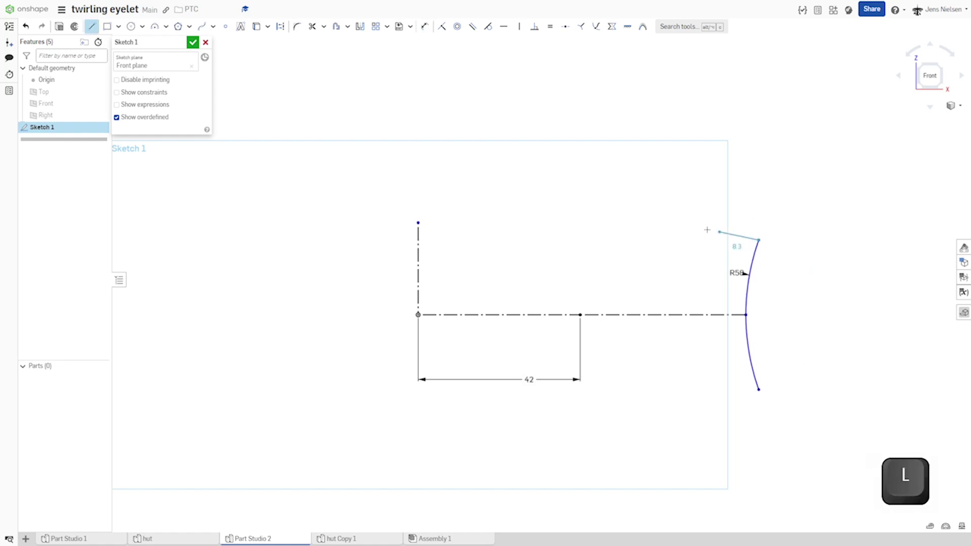
{"action": "left_click", "coordinate": [636, 213]}
Dimension the angle between the slanted line and the outer horizontal construction line to 13°.
{"action": "key", "text": "d"}
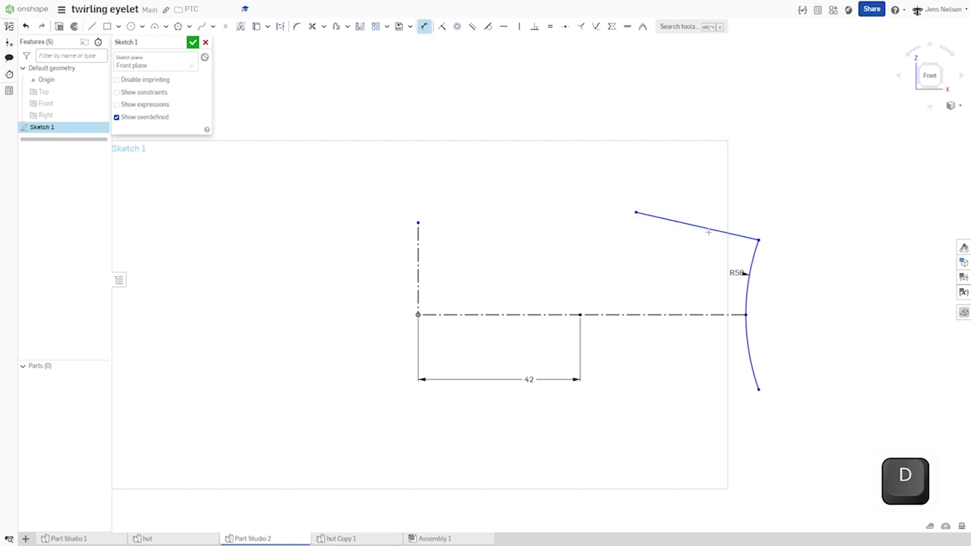
{"action": "left_click", "coordinate": [705, 228]}
{"action": "left_click", "coordinate": [677, 315]}
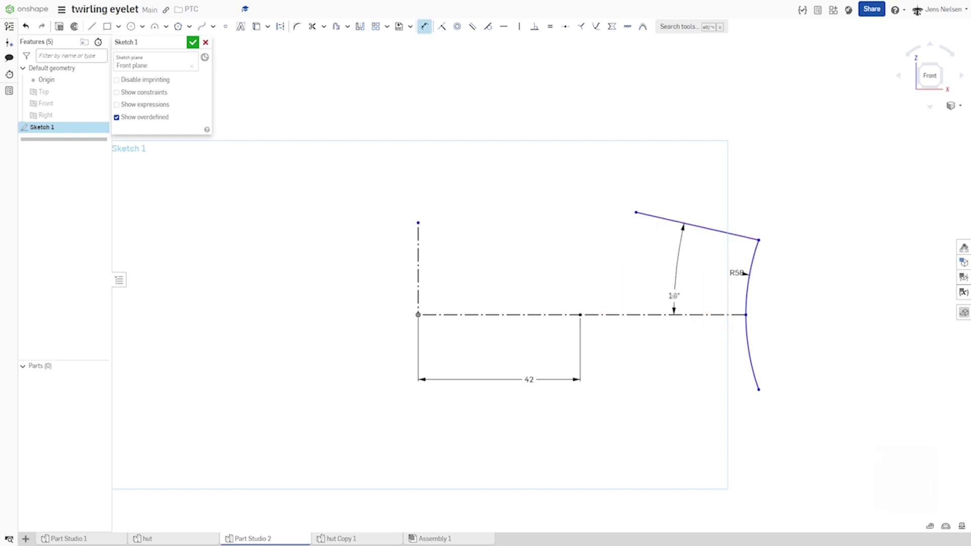
{"action": "left_click", "coordinate": [674, 297]}
{"action": "type", "text": "12"}
{"action": "key", "text": "Return"}
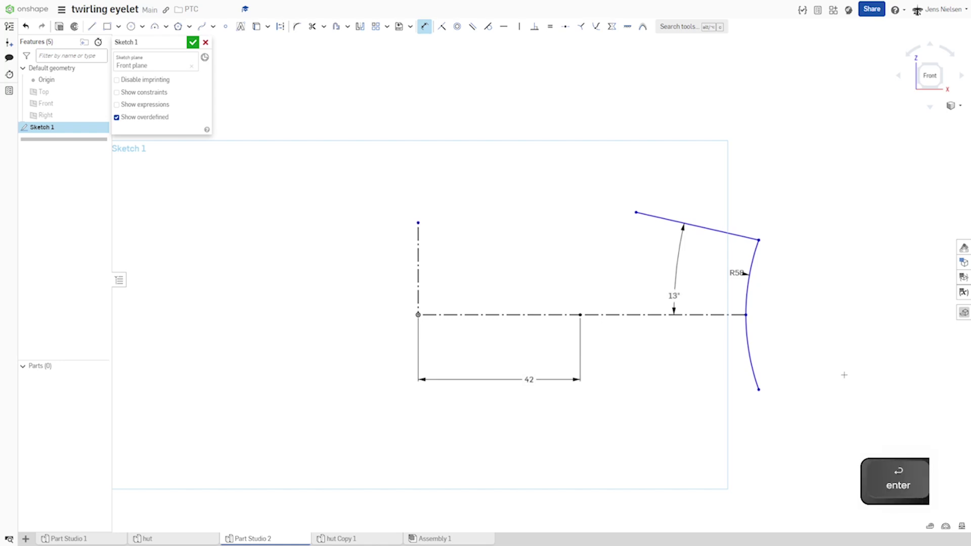
Draw a three-point arc of about 67 mm radius from the slanted line's inner endpoint down past the horizontal construction line.
{"action": "key", "text": "Escape"}
{"action": "key", "text": "s"}
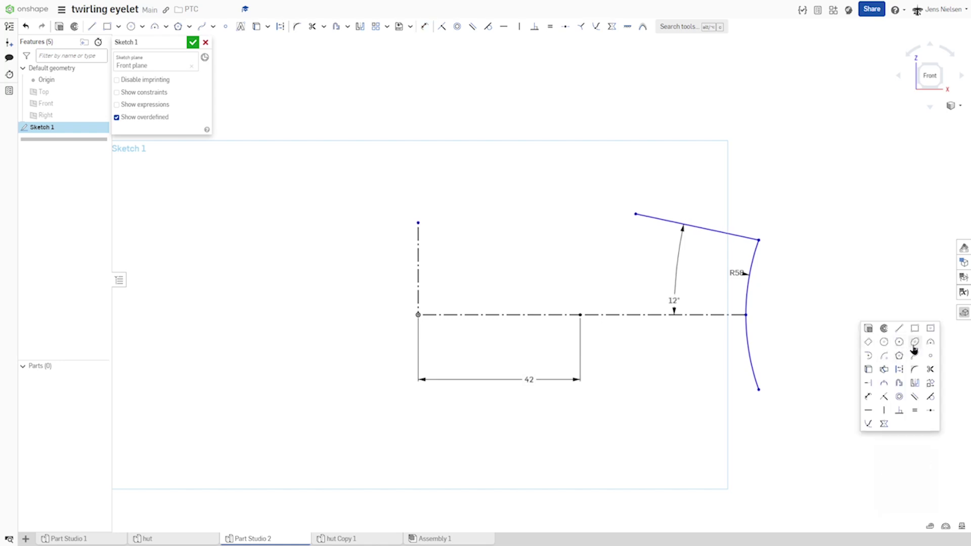
{"action": "left_click", "coordinate": [930, 342]}
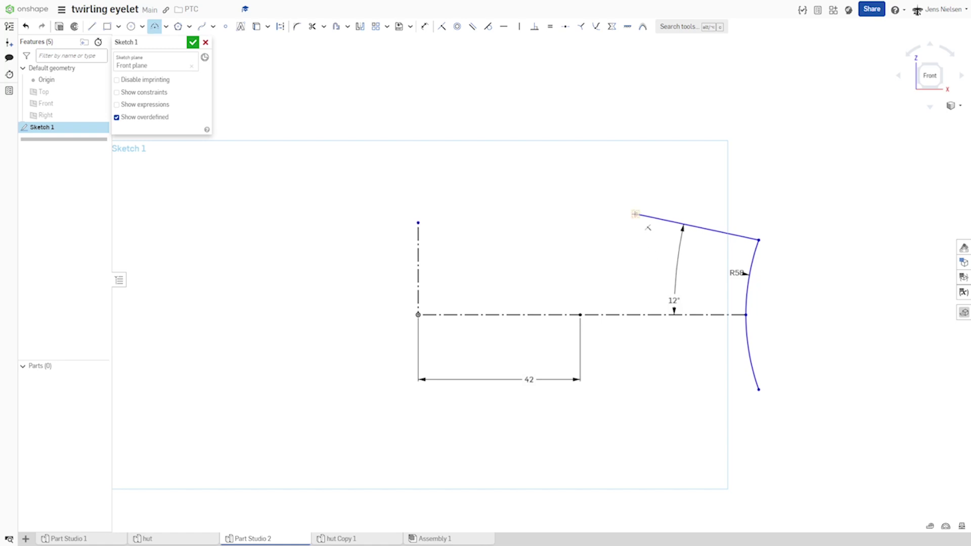
{"action": "left_click", "coordinate": [636, 214]}
{"action": "left_click", "coordinate": [610, 410]}
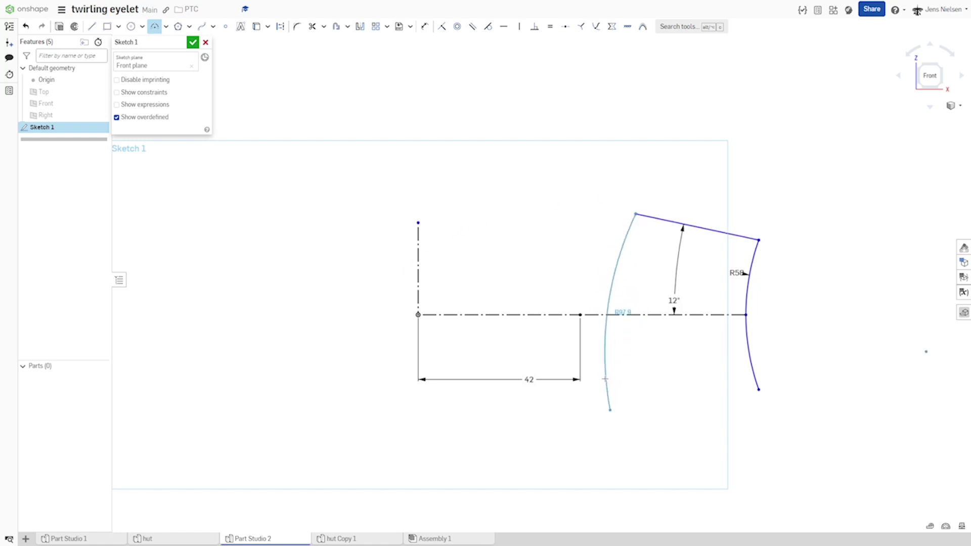
{"action": "left_click", "coordinate": [652, 402]}
{"action": "key", "text": "Escape"}
{"action": "key", "text": "Escape"}
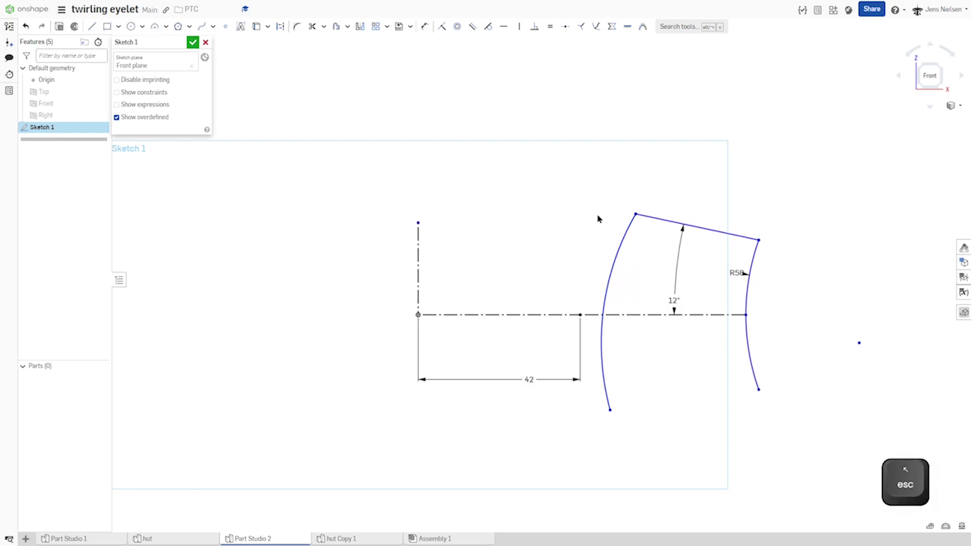
Constrain the inner arc's midpoint to the end of the 42 mm construction line and align the arc's endpoints vertically.
{"action": "key", "text": "shift+m"}
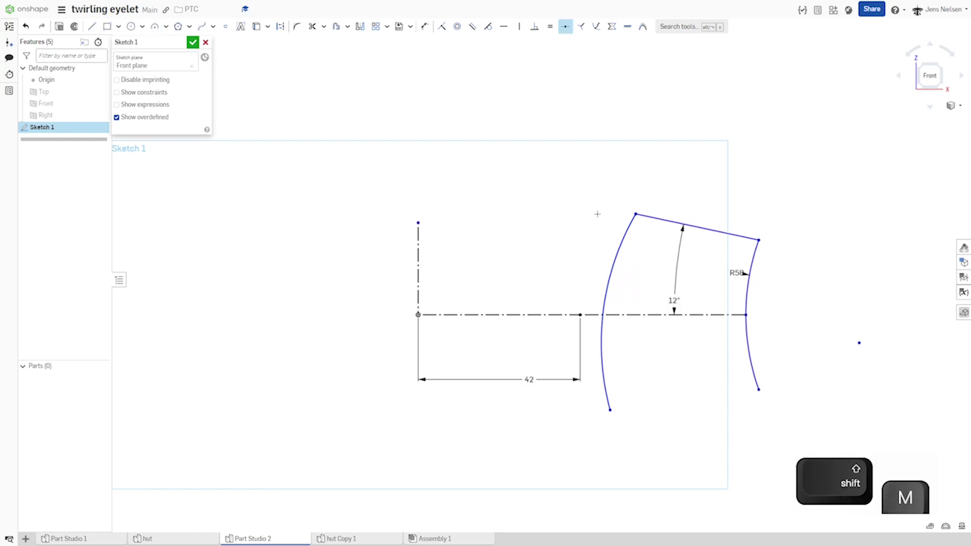
{"action": "left_click", "coordinate": [606, 299]}
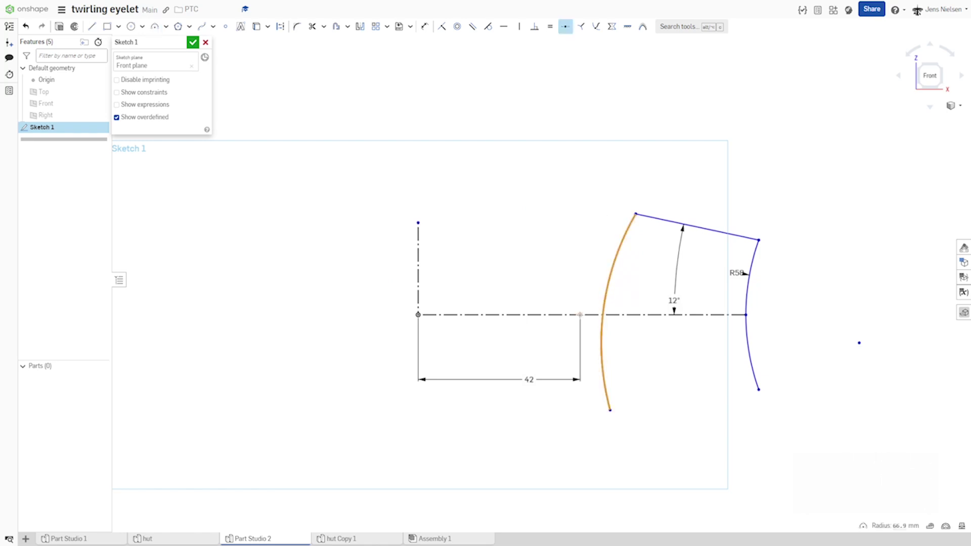
{"action": "left_click", "coordinate": [580, 314]}
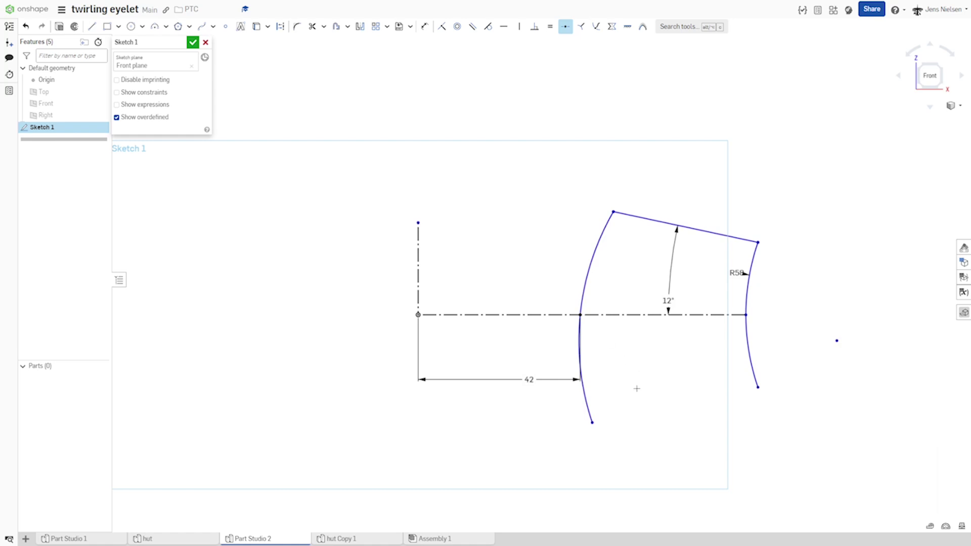
{"action": "key", "text": "Escape"}
{"action": "key", "text": "v"}
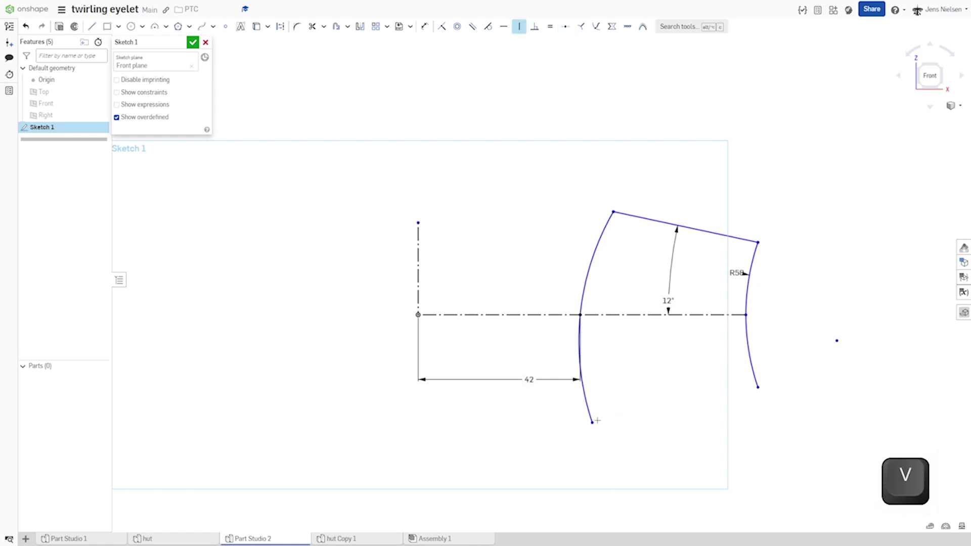
{"action": "left_click", "coordinate": [591, 423]}
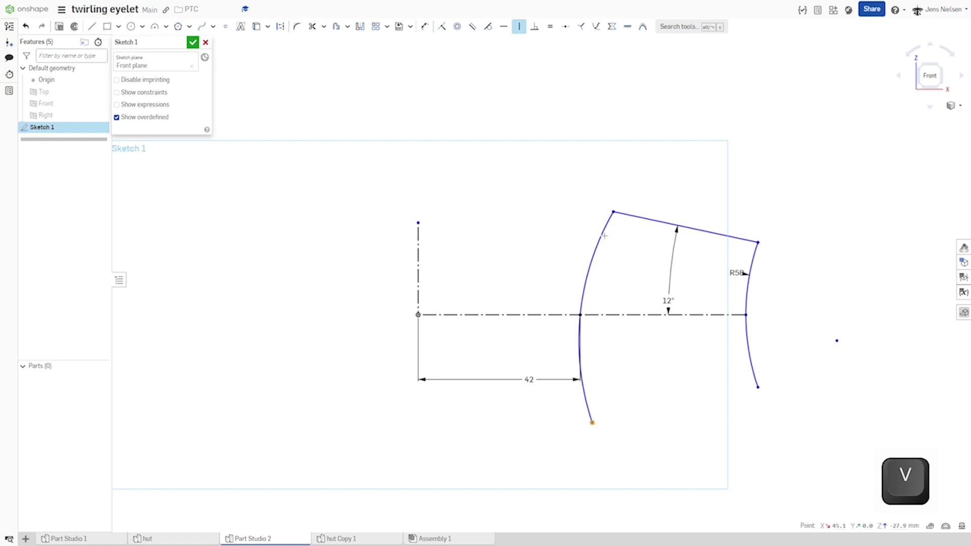
{"action": "left_click", "coordinate": [614, 212]}
Apply an equal constraint between the inner arc and the outer 58 mm radius arc.
{"action": "key", "text": "e"}
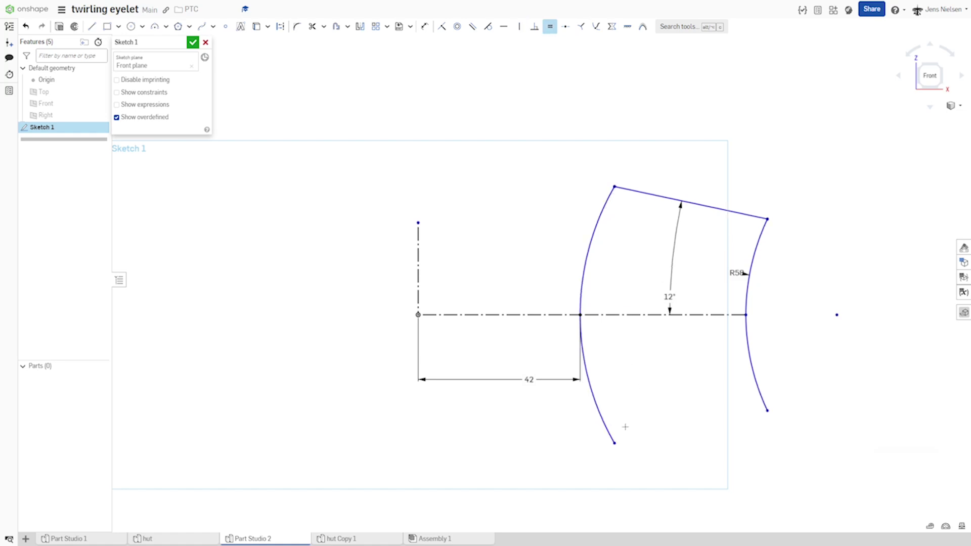
{"action": "left_click", "coordinate": [604, 422]}
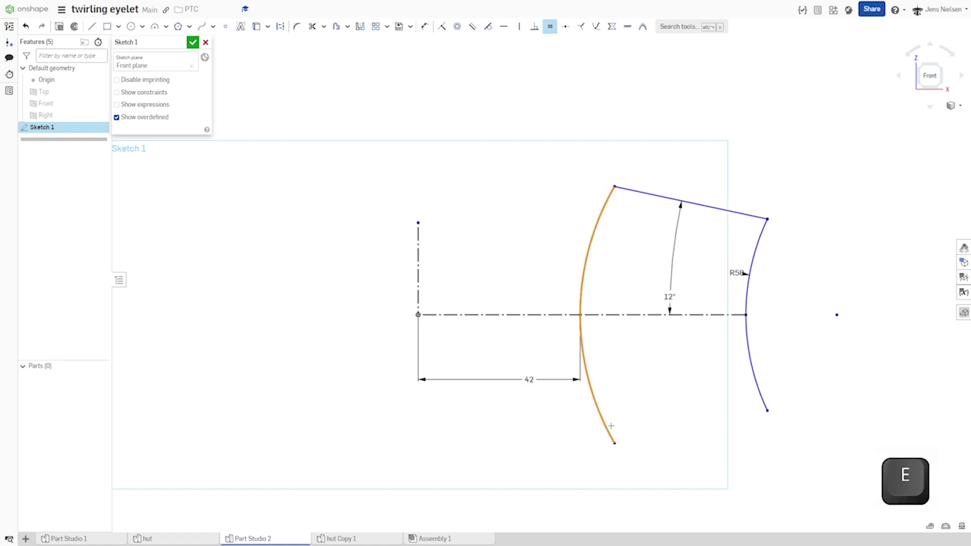
{"action": "left_click", "coordinate": [756, 387]}
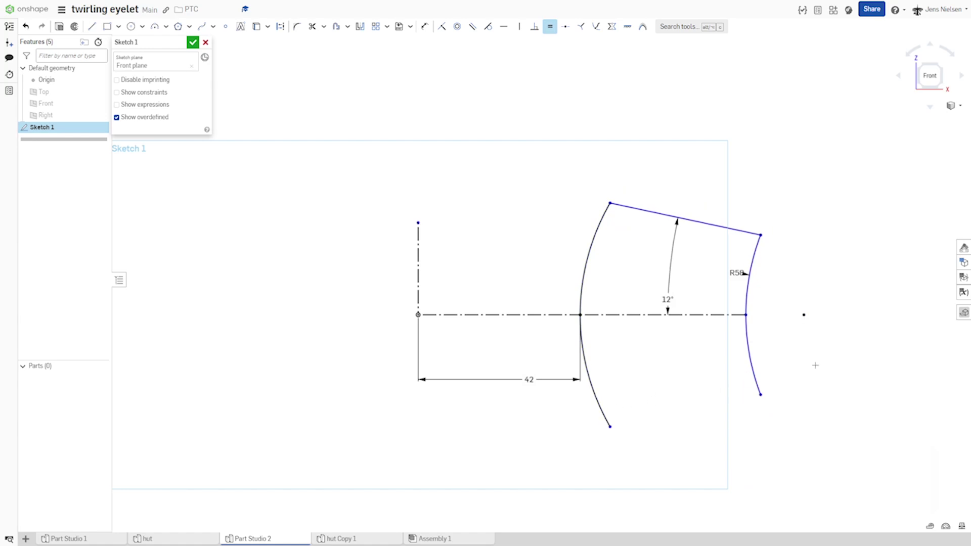
{"action": "key", "text": "Escape"}
Mirror the slanted upper line about the outer horizontal construction line to close the profile.
{"action": "left_click", "coordinate": [361, 28]}
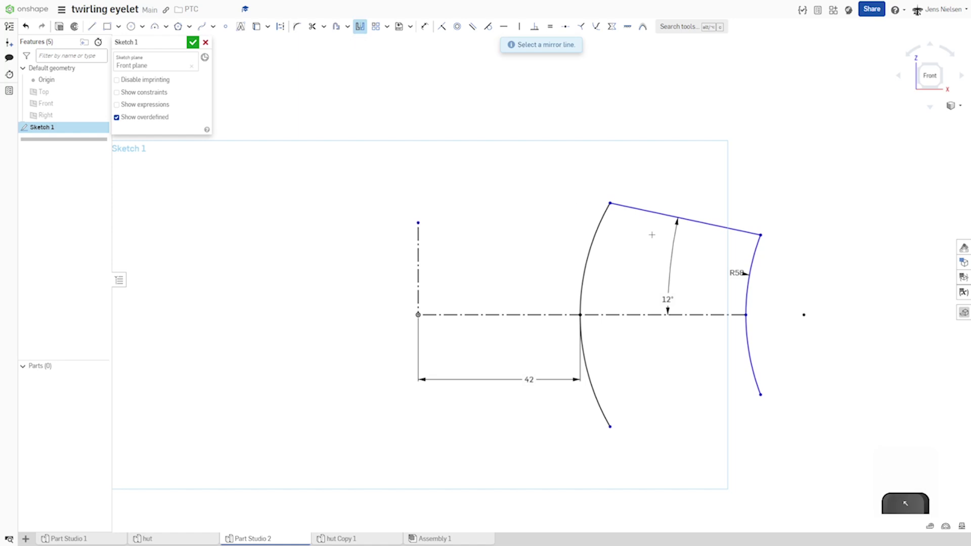
{"action": "left_click", "coordinate": [649, 313]}
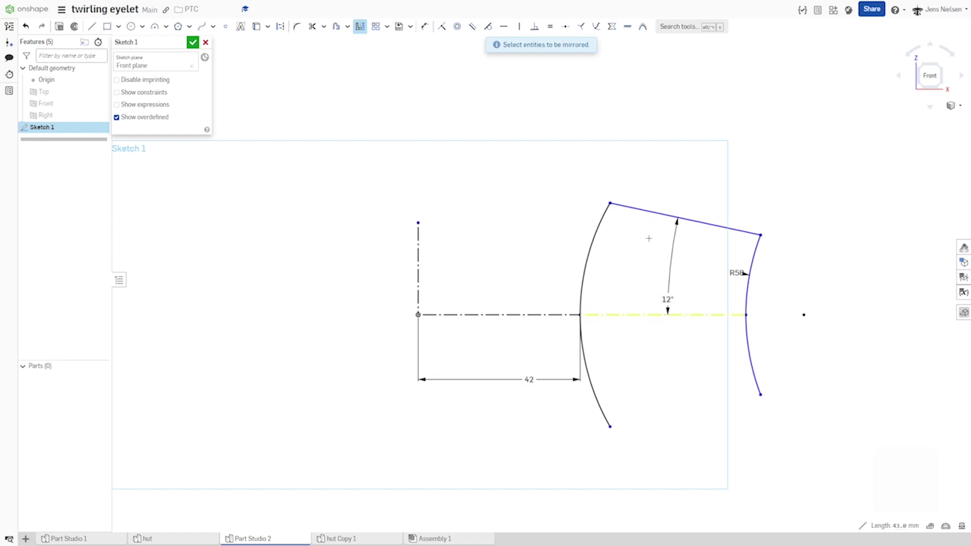
{"action": "left_click", "coordinate": [655, 211]}
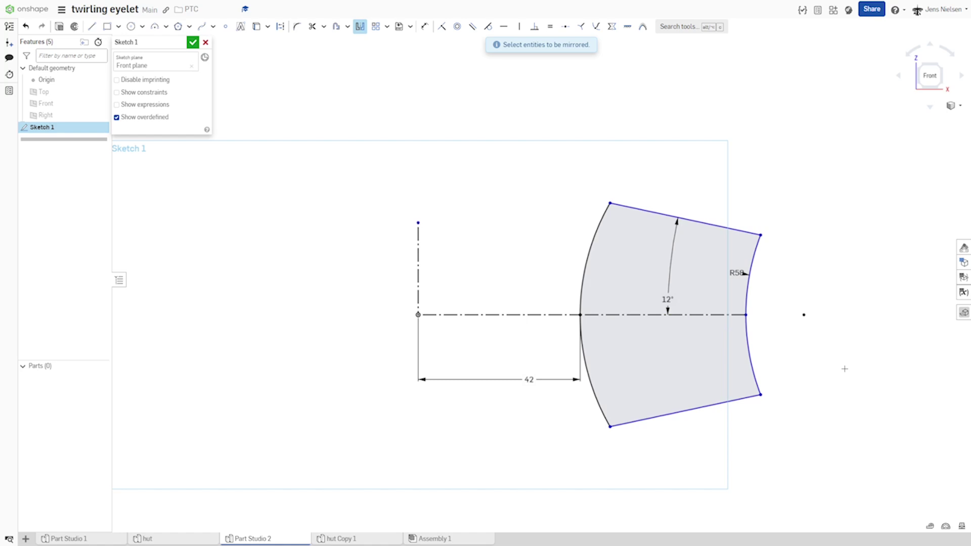
{"action": "key", "text": "Escape"}
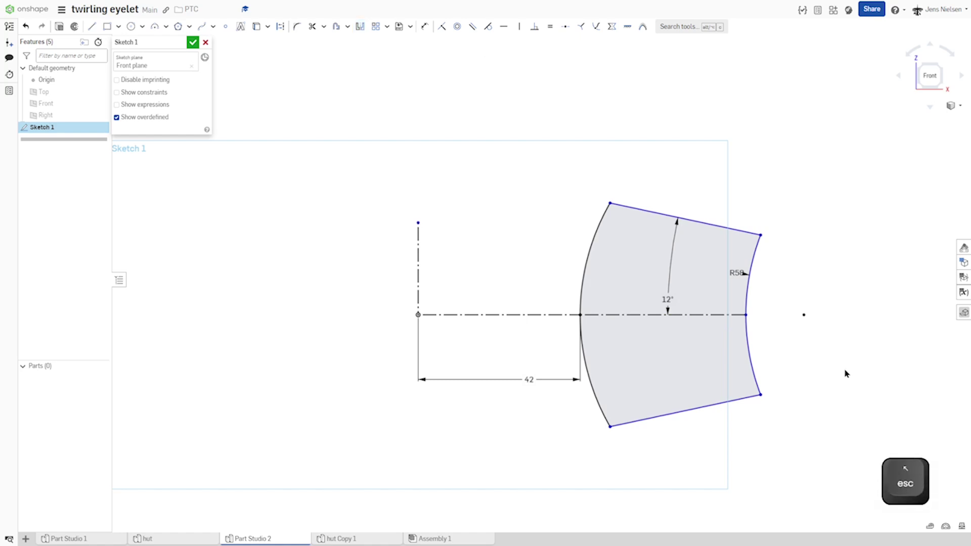
Draw a vertical construction line from the inner arc's upper endpoint down to the horizontal construction line.
{"action": "key", "text": "l"}
{"action": "key", "text": "q"}
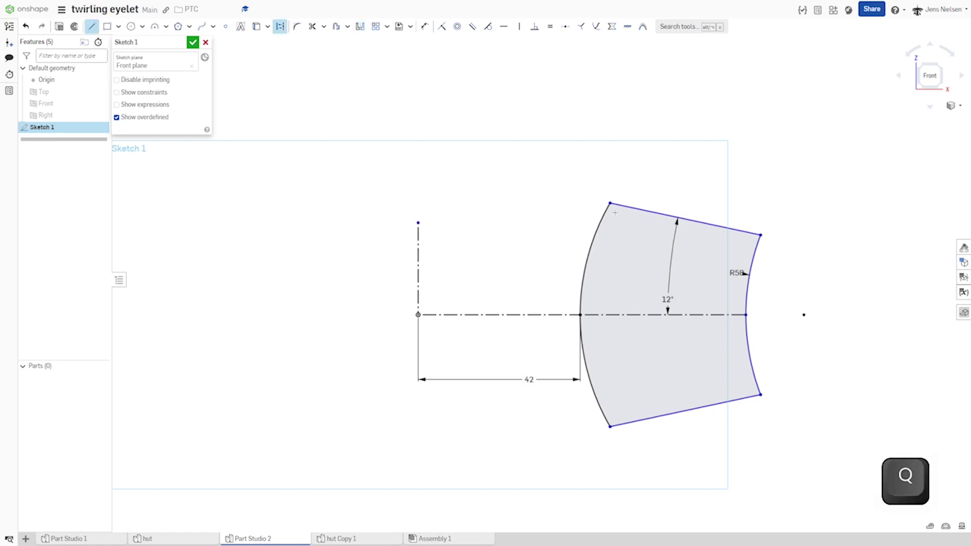
{"action": "left_click", "coordinate": [610, 202]}
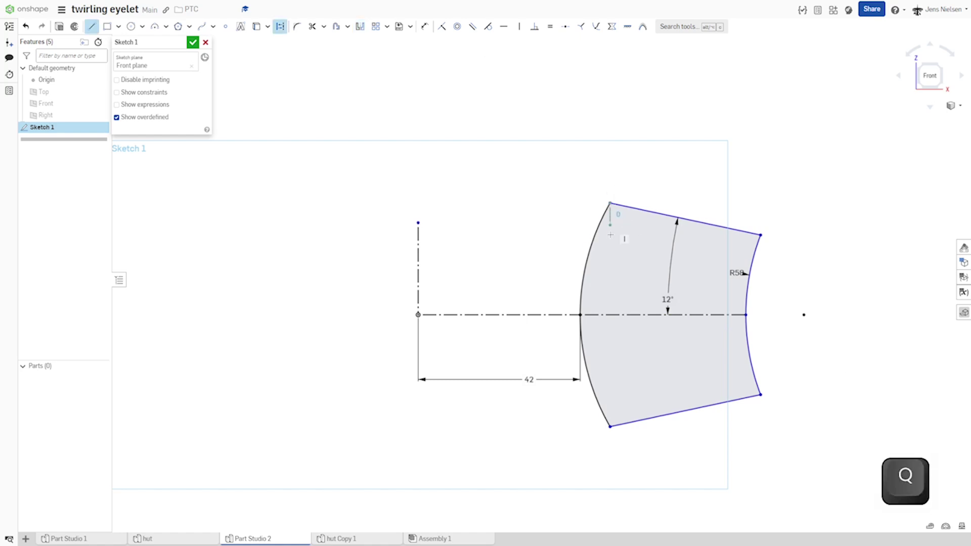
{"action": "left_click", "coordinate": [610, 314]}
{"action": "key", "text": "Escape"}
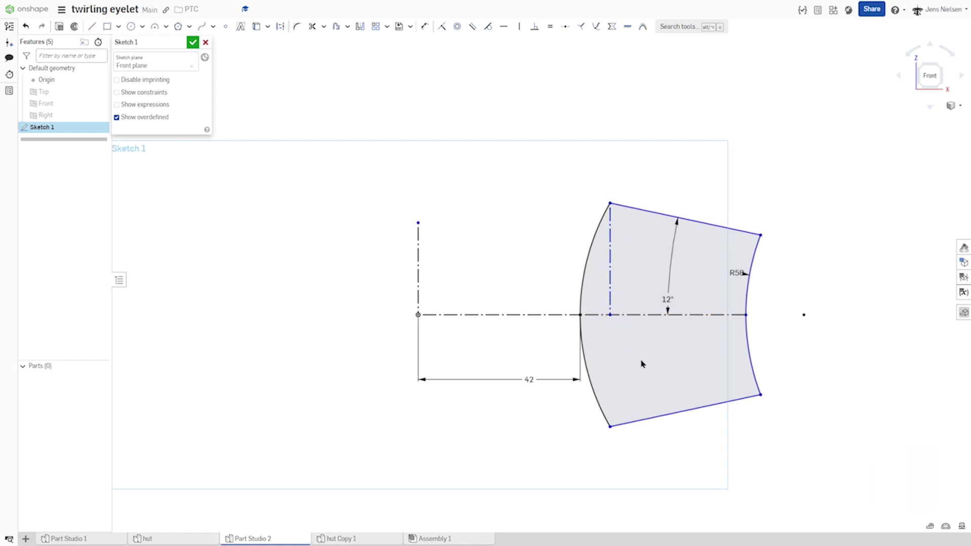
Dimension the distance from the new construction line's lower end to the outer arc's midpoint to 32 mm.
{"action": "key", "text": "d"}
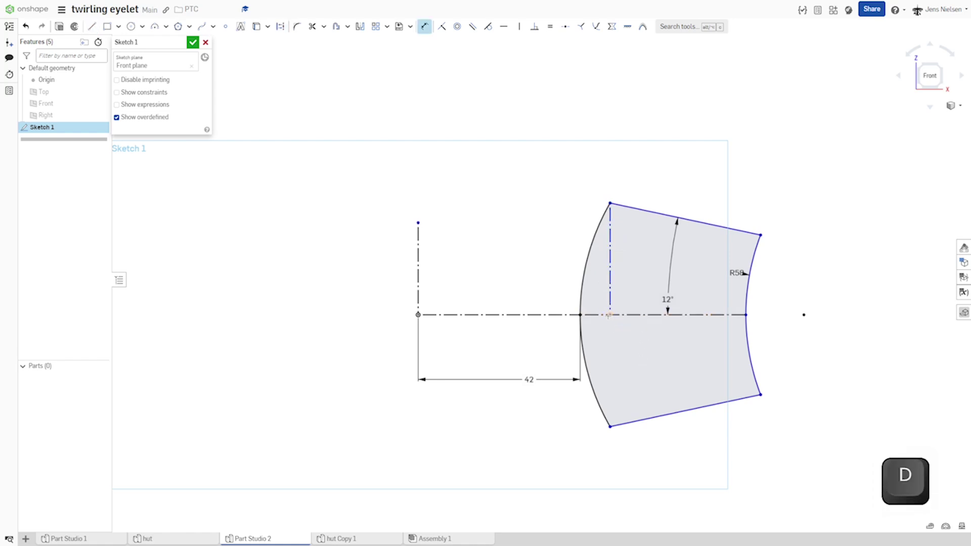
{"action": "left_click", "coordinate": [746, 315]}
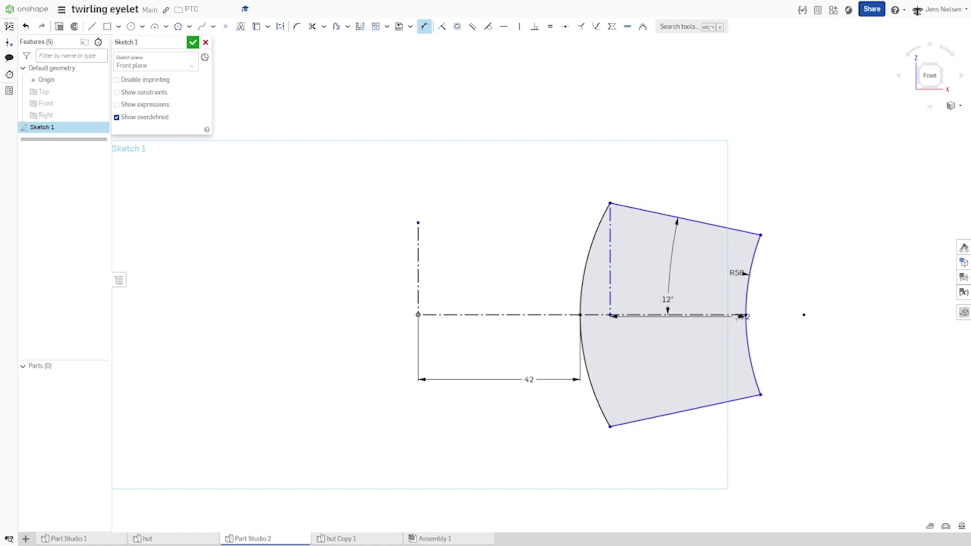
{"action": "left_click", "coordinate": [713, 331]}
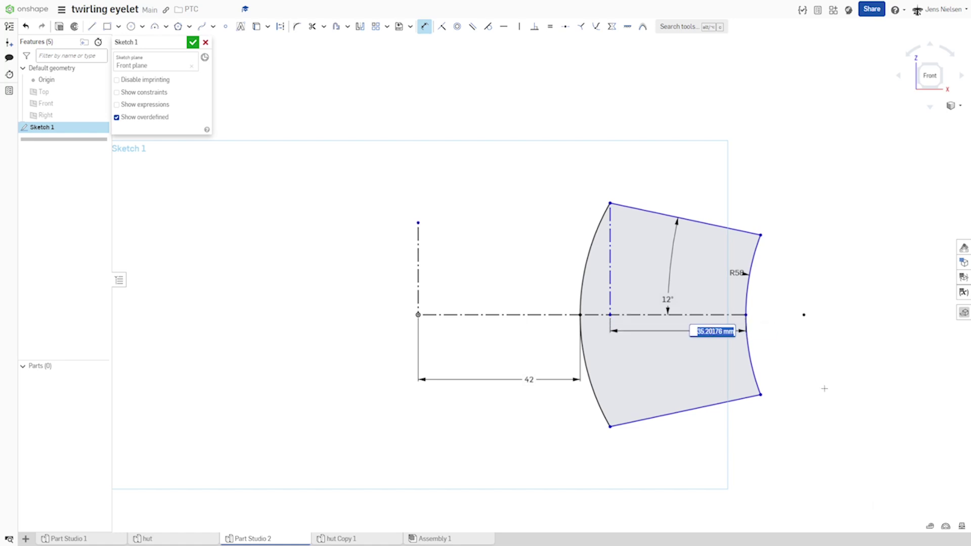
{"action": "type", "text": "32"}
{"action": "key", "text": "Return"}
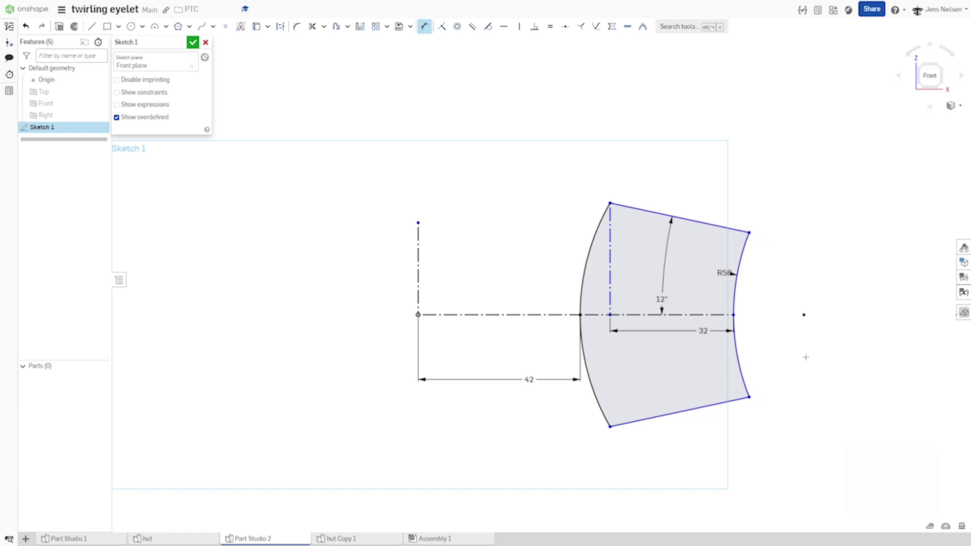
{"action": "key", "text": "Escape"}
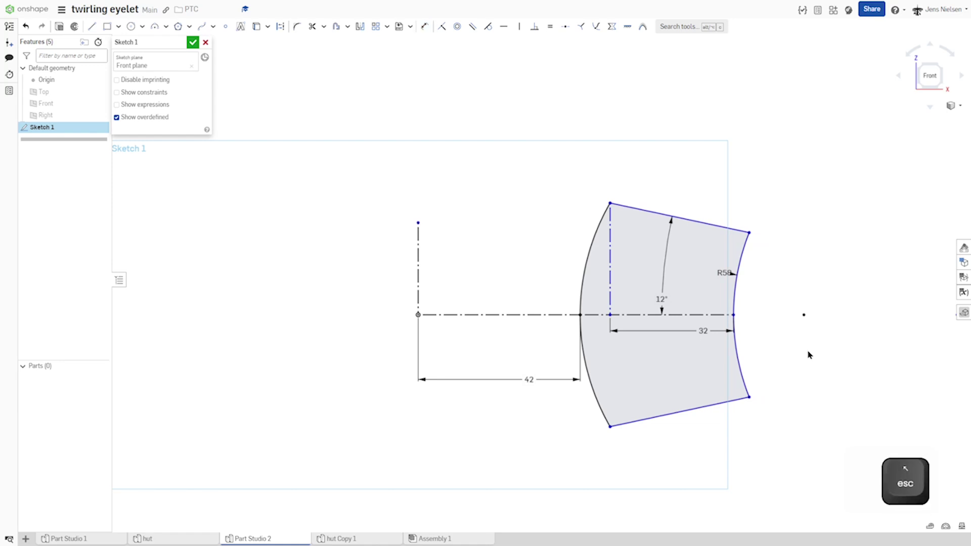
Dimension the vertical construction line inside the profile to 28 mm and finish the sketch.
{"action": "key", "text": "d"}
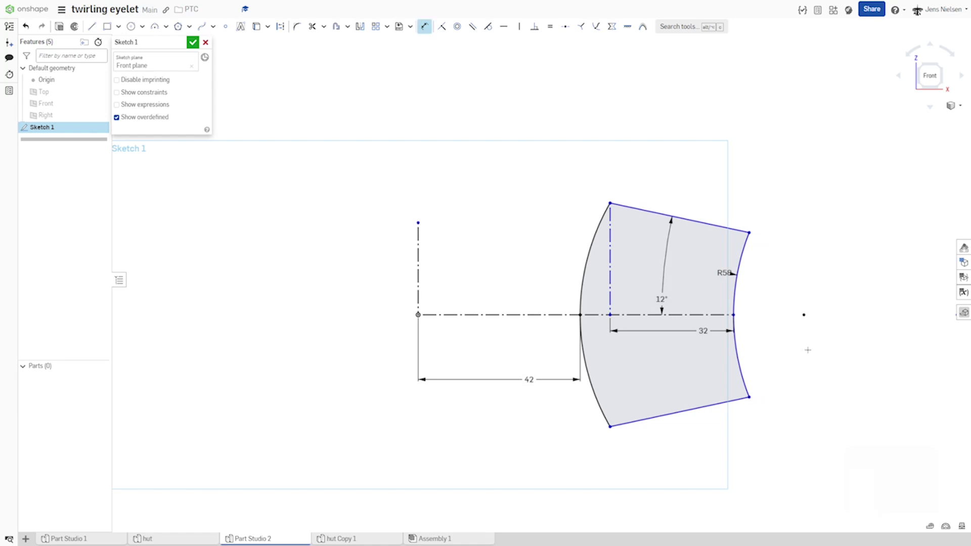
{"action": "left_click", "coordinate": [608, 286]}
{"action": "left_click", "coordinate": [551, 282]}
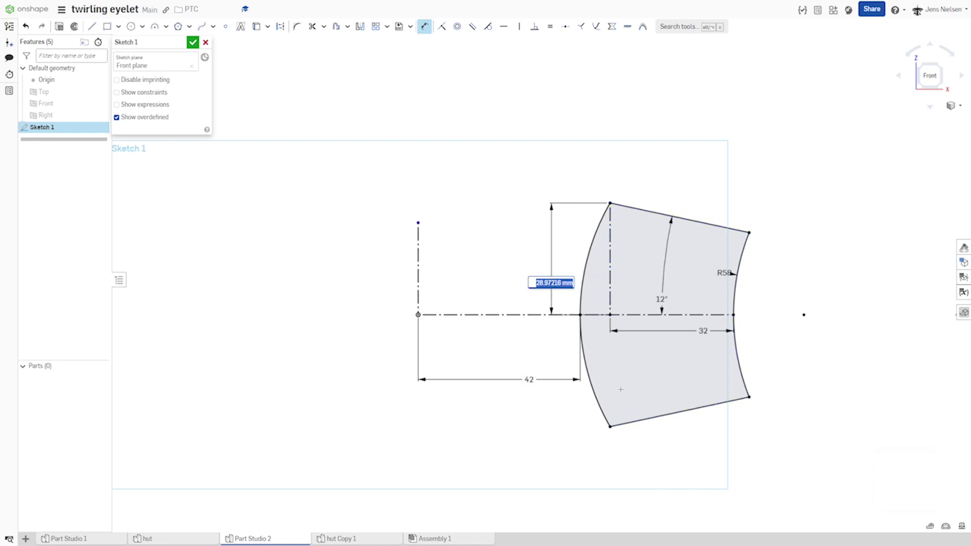
{"action": "type", "text": "28"}
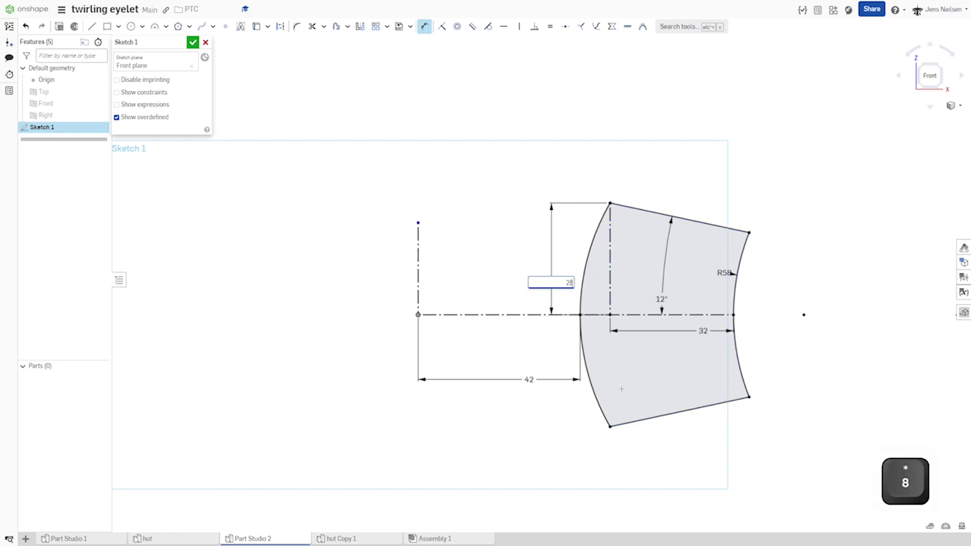
{"action": "key", "text": "Return"}
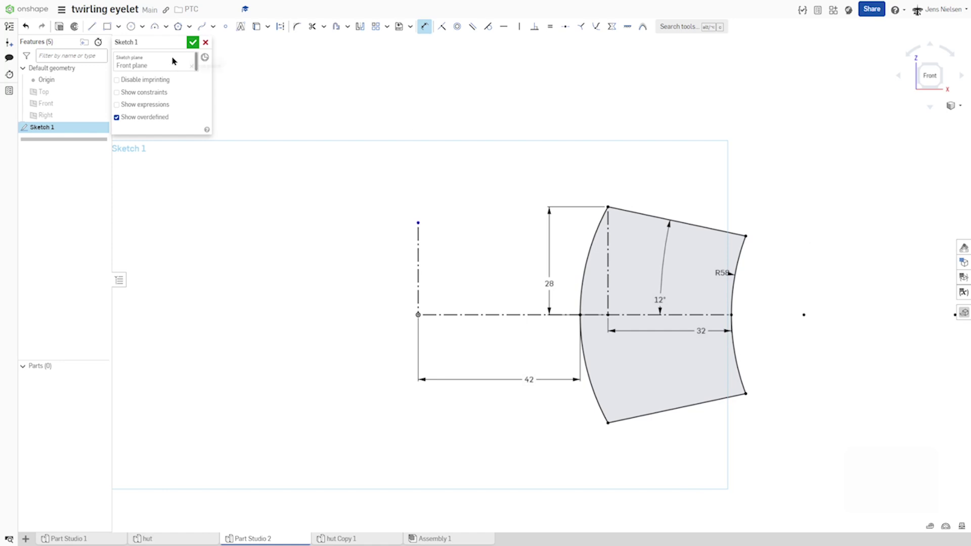
{"action": "left_click", "coordinate": [193, 42]}
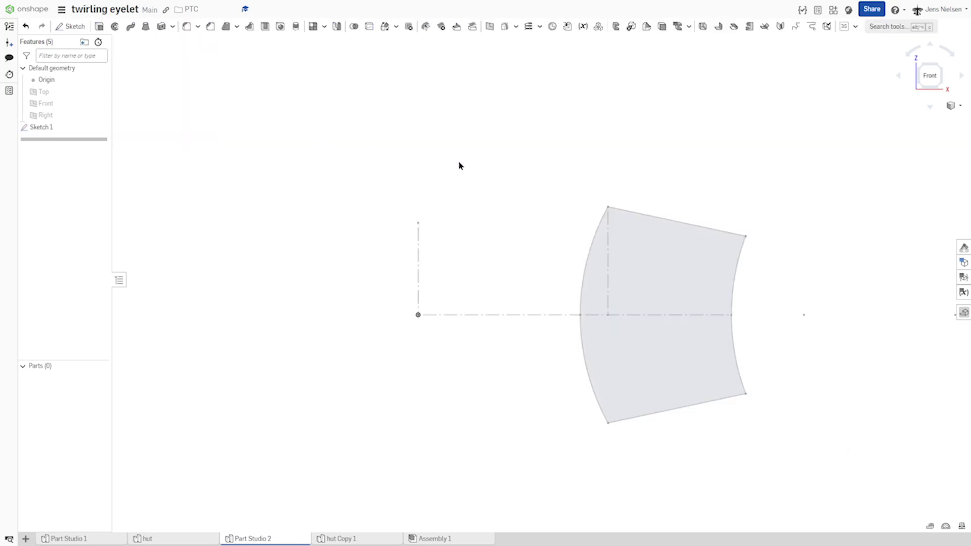
Revolve the edges of Sketch 1 as a new surface around the vertical construction line, symmetric with a 210 deg angle.
{"action": "key", "text": "Right"}
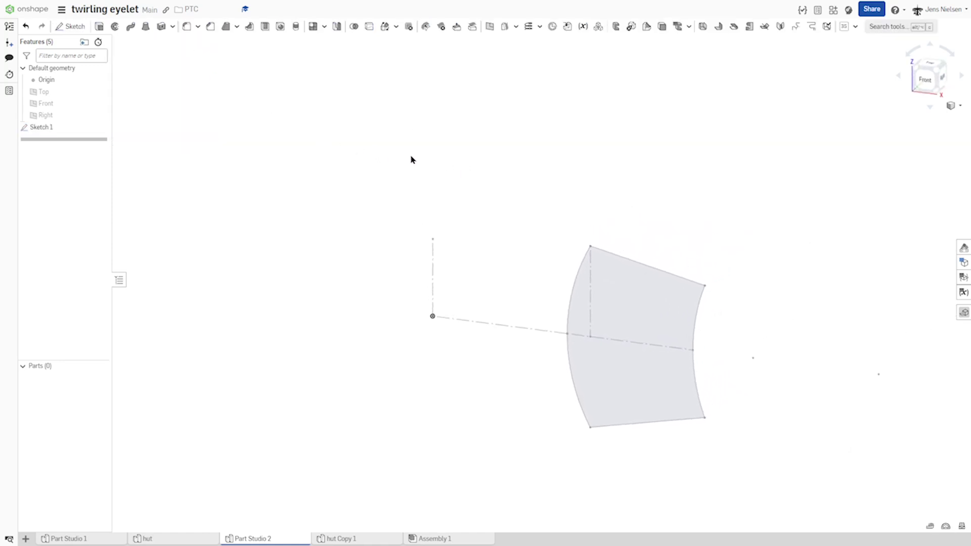
{"action": "left_click", "coordinate": [115, 27]}
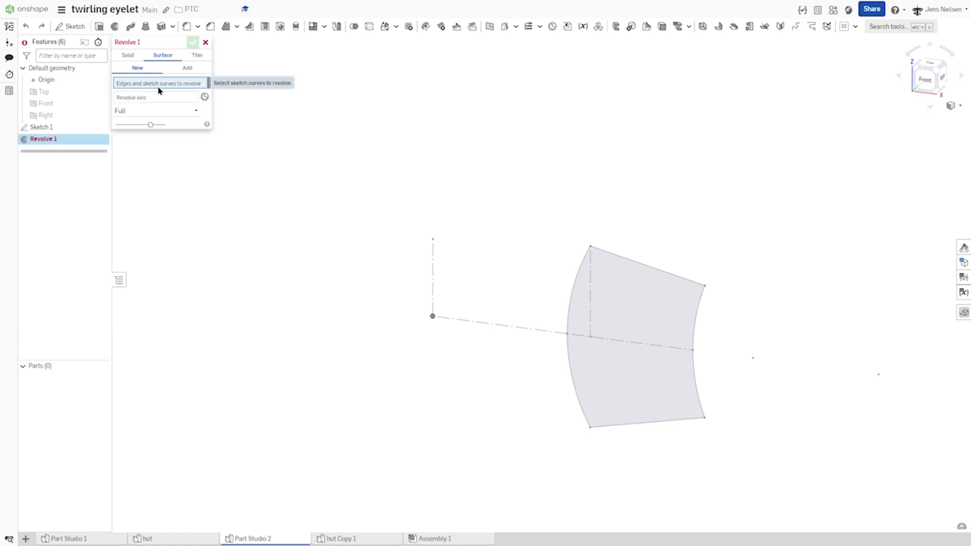
{"action": "left_click", "coordinate": [47, 130]}
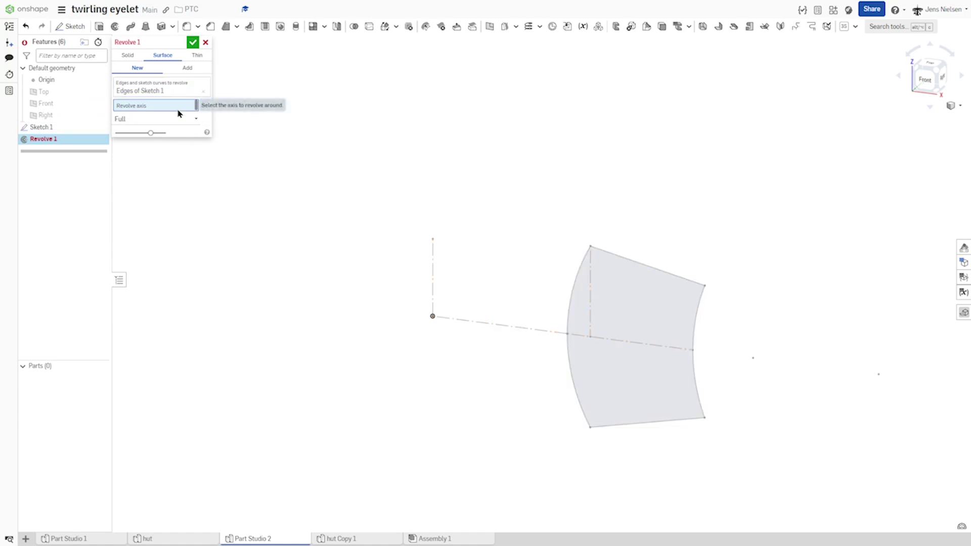
{"action": "left_click", "coordinate": [433, 282]}
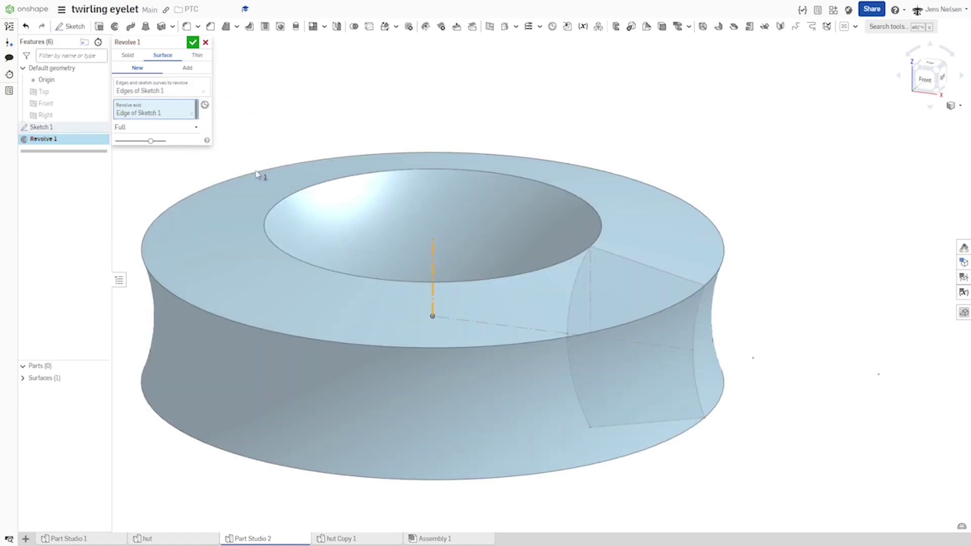
{"action": "left_click", "coordinate": [195, 131]}
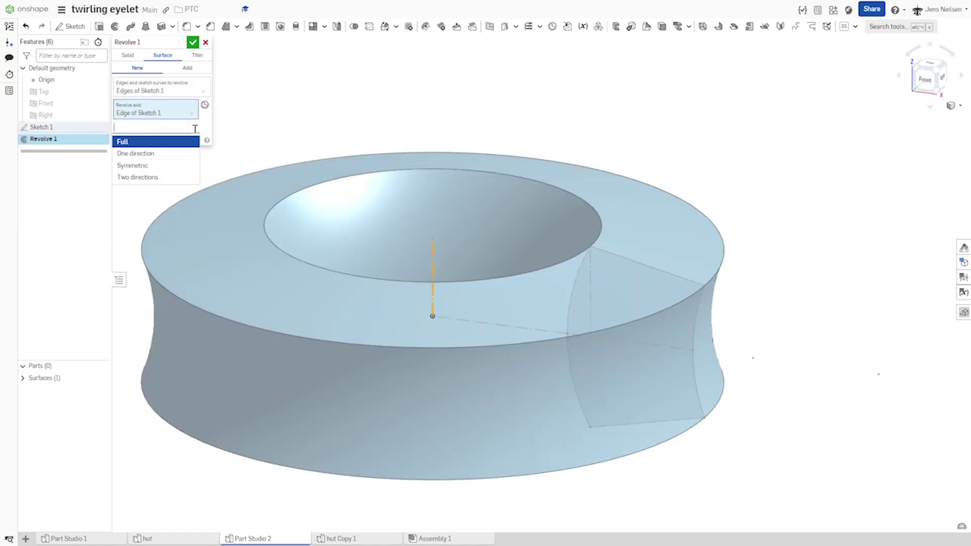
{"action": "left_click", "coordinate": [155, 165]}
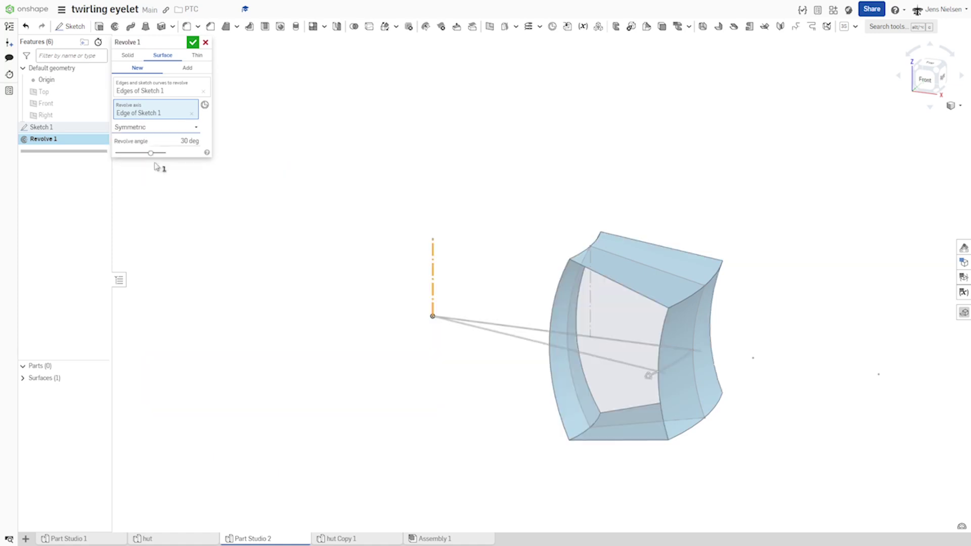
{"action": "mouse_move", "coordinate": [648, 371]}
{"action": "right_mouse_down"}
{"action": "mouse_move", "coordinate": [661, 409]}
{"action": "mouse_move", "coordinate": [673, 397]}
{"action": "mouse_move", "coordinate": [666, 373]}
{"action": "right_mouse_up"}
{"action": "left_click_drag", "start_coordinate": [667, 373], "coordinate": [357, 403]}
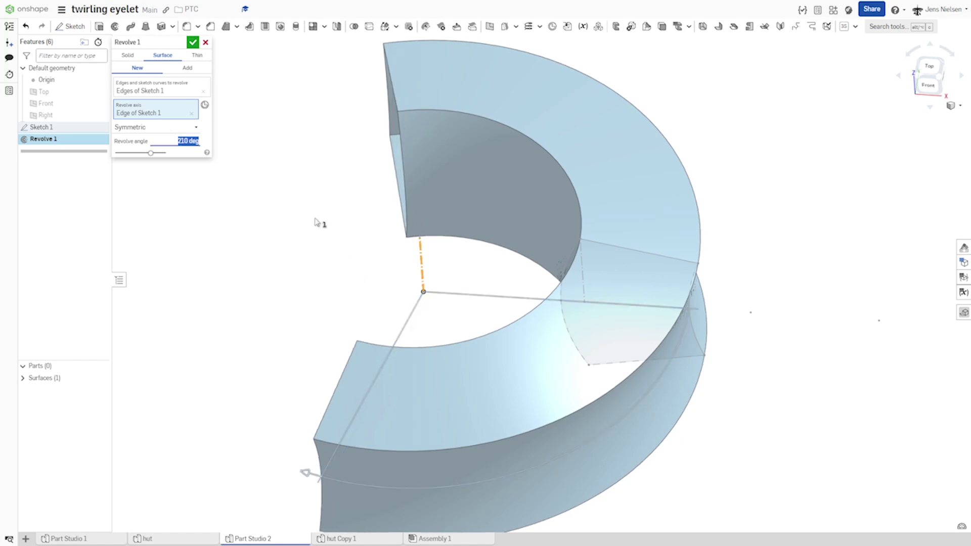
{"action": "left_click", "coordinate": [194, 43]}
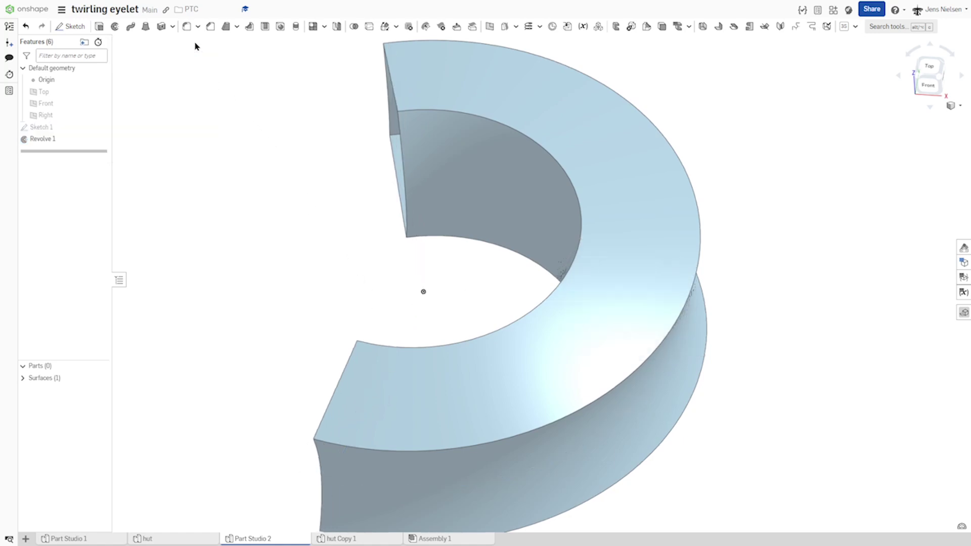
Show Sketch 1 again alongside the revolved surface.
{"action": "right_click_drag", "start_coordinate": [271, 207], "coordinate": [297, 250]}
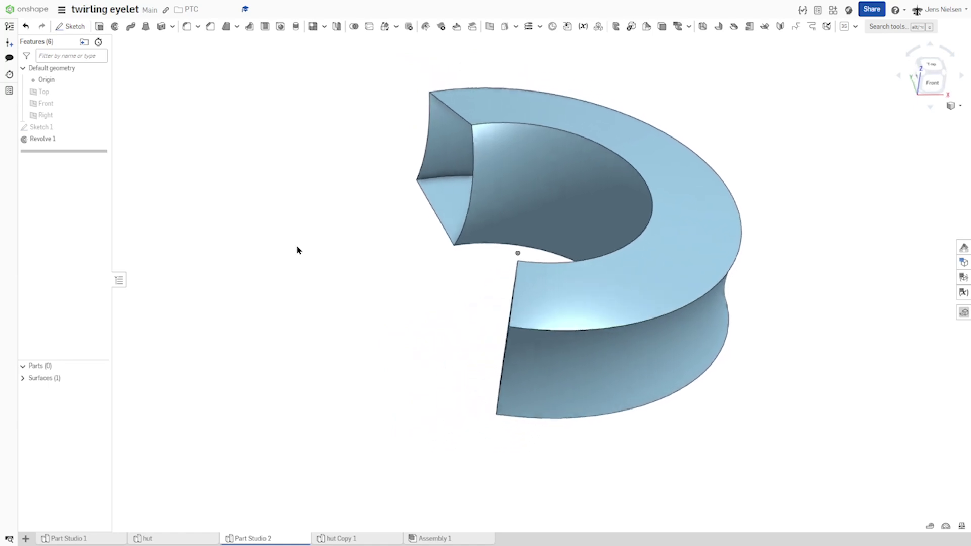
{"action": "mouse_move", "coordinate": [101, 132]}
{"action": "left_click", "coordinate": [100, 128]}
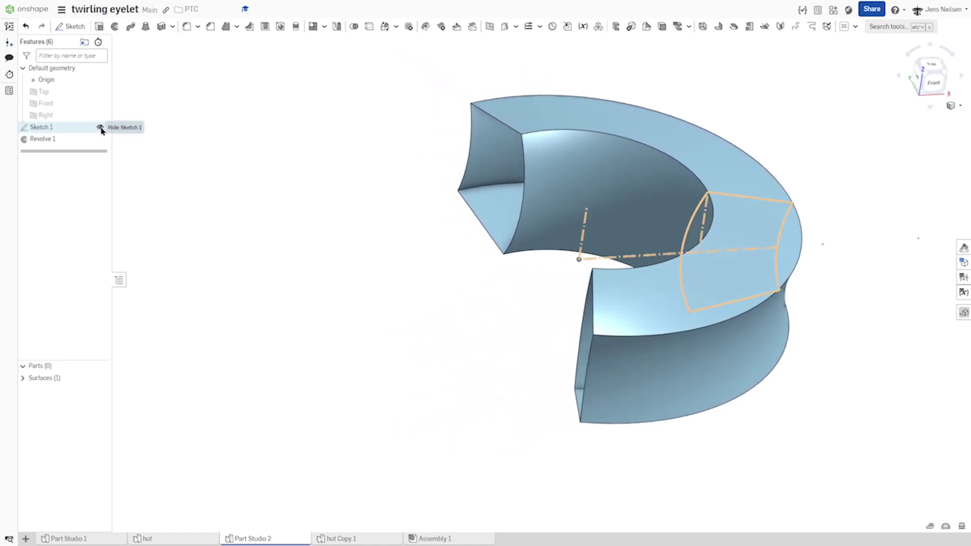
{"action": "right_click_drag", "start_coordinate": [457, 323], "coordinate": [555, 271]}
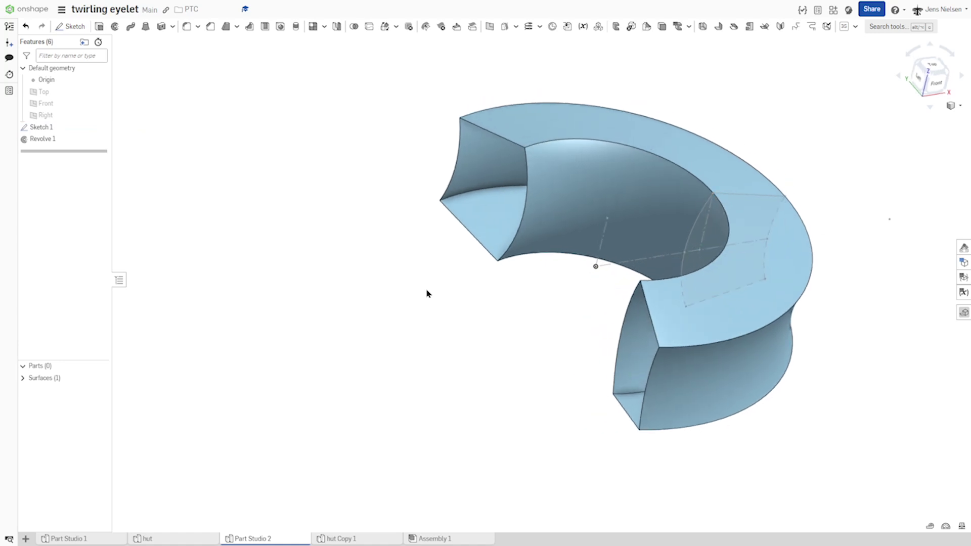
Split the inner curved face of the revolved surface with the Top plane.
{"action": "scroll", "coordinate": [412, 250], "scroll_direction": "down", "scroll_amount": 1}
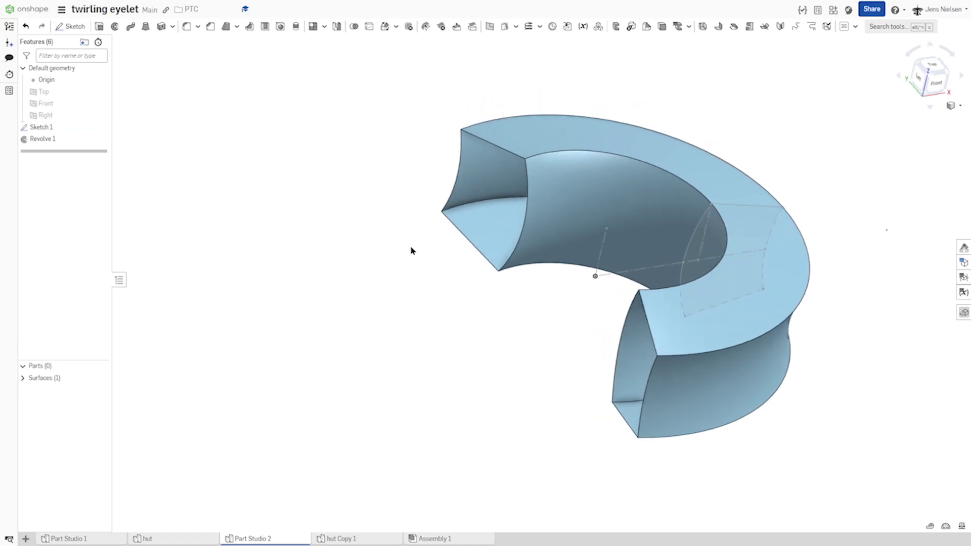
{"action": "left_click", "coordinate": [369, 26]}
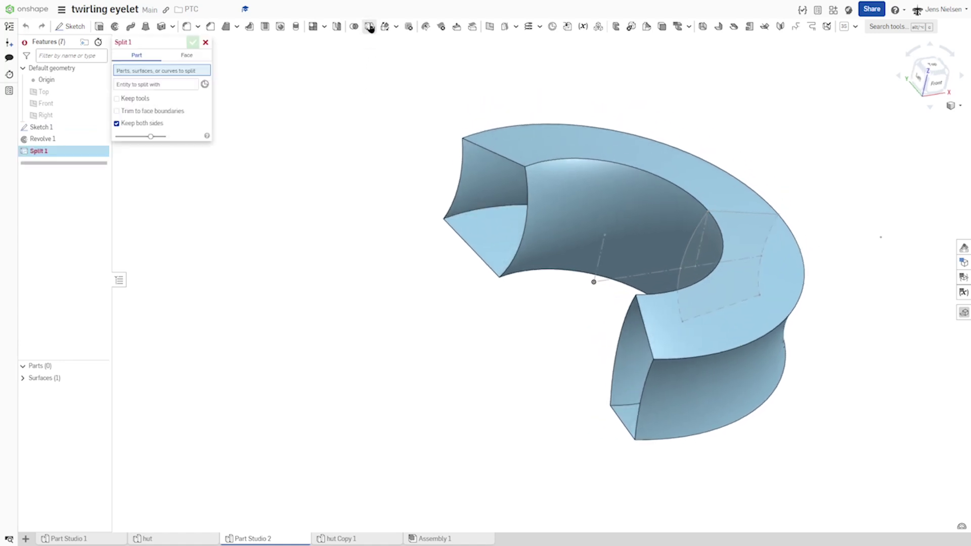
{"action": "left_click", "coordinate": [191, 58]}
{"action": "left_click", "coordinate": [545, 238]}
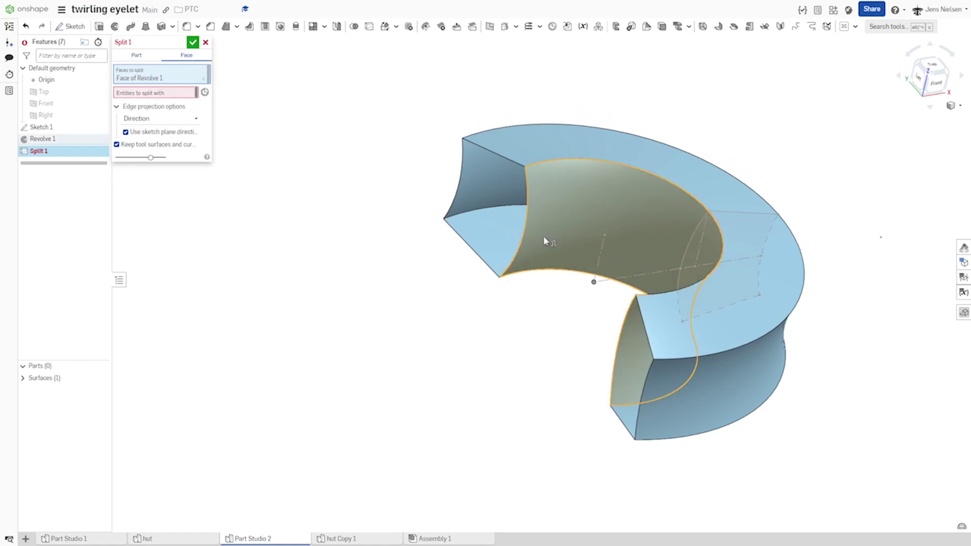
{"action": "left_click", "coordinate": [182, 95]}
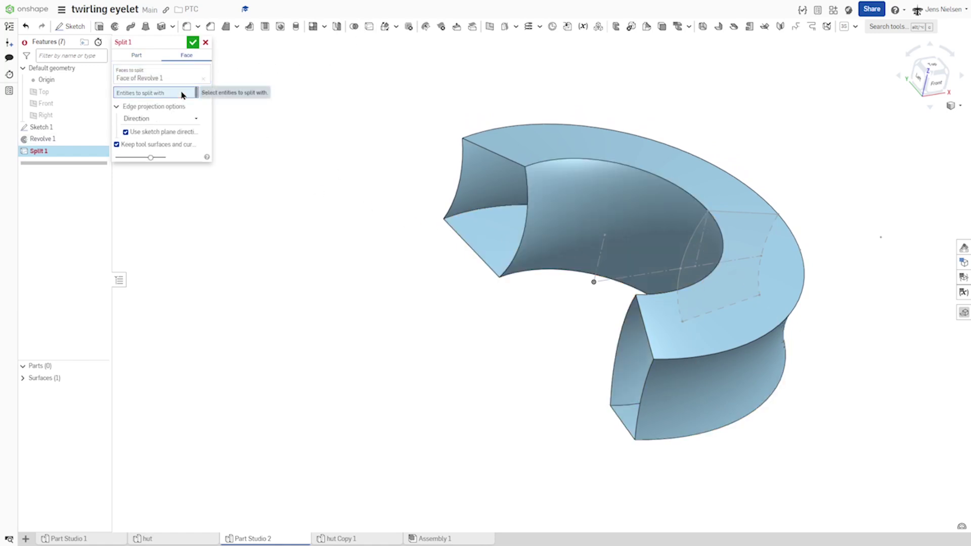
{"action": "left_click", "coordinate": [49, 93]}
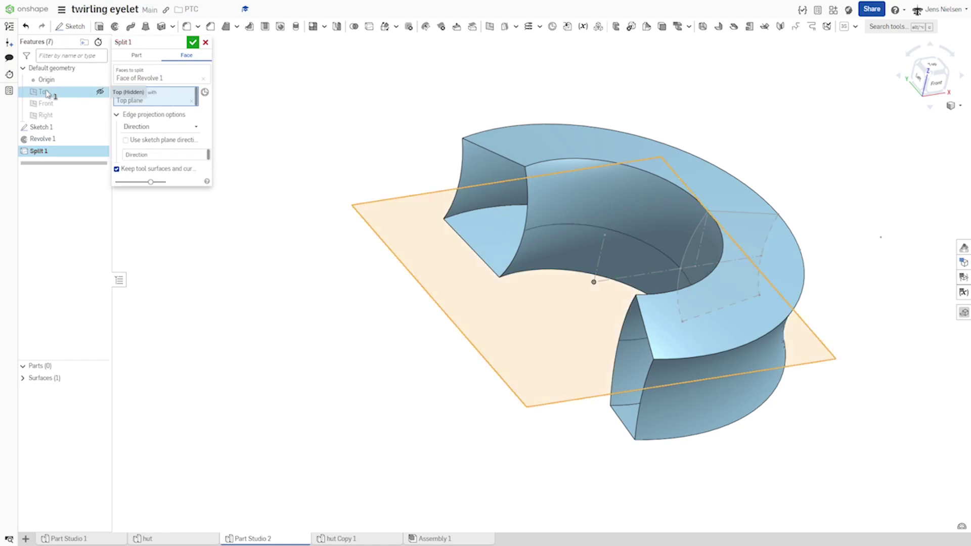
{"action": "left_click", "coordinate": [193, 43]}
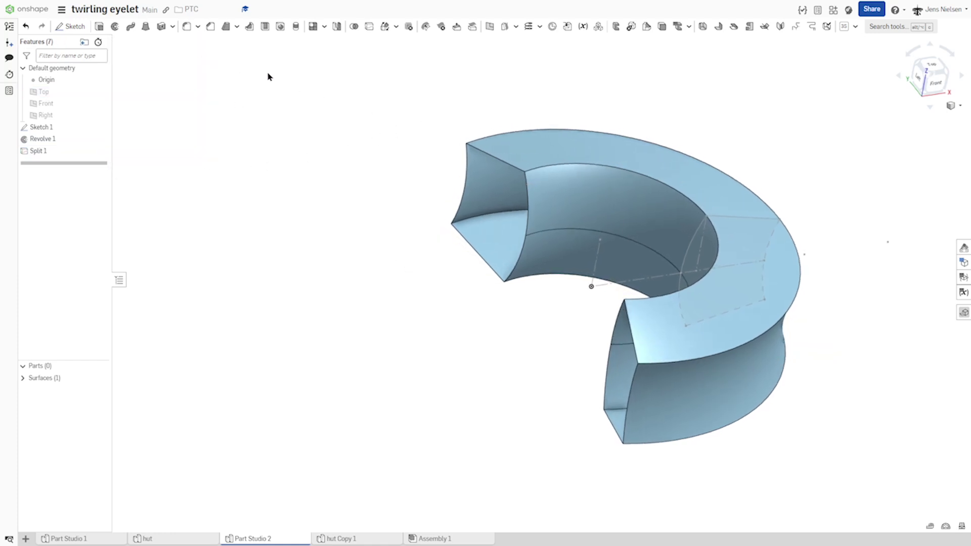
Set up a surface revolve of the lower half of the rear open end's inner edge around the vertical construction line.
{"action": "left_click", "coordinate": [115, 26]}
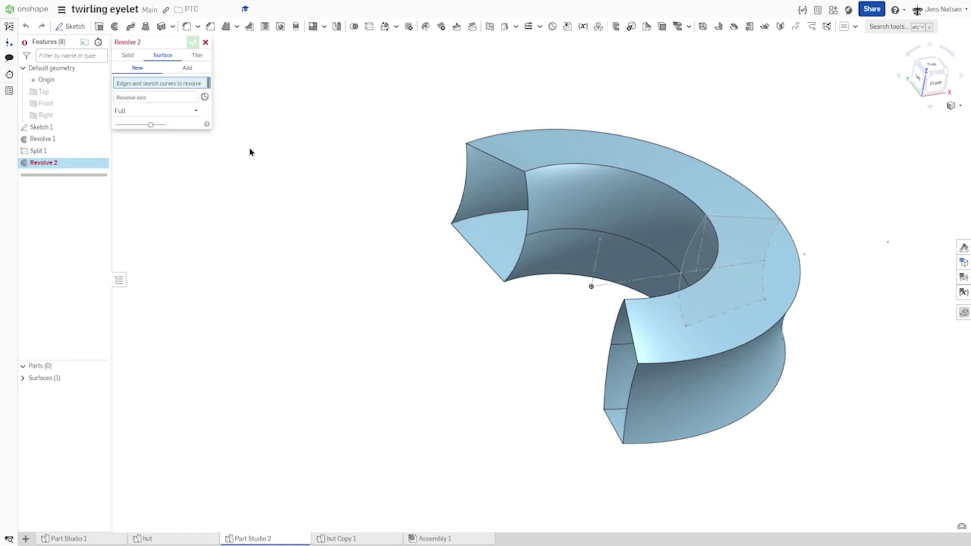
{"action": "left_click", "coordinate": [516, 267]}
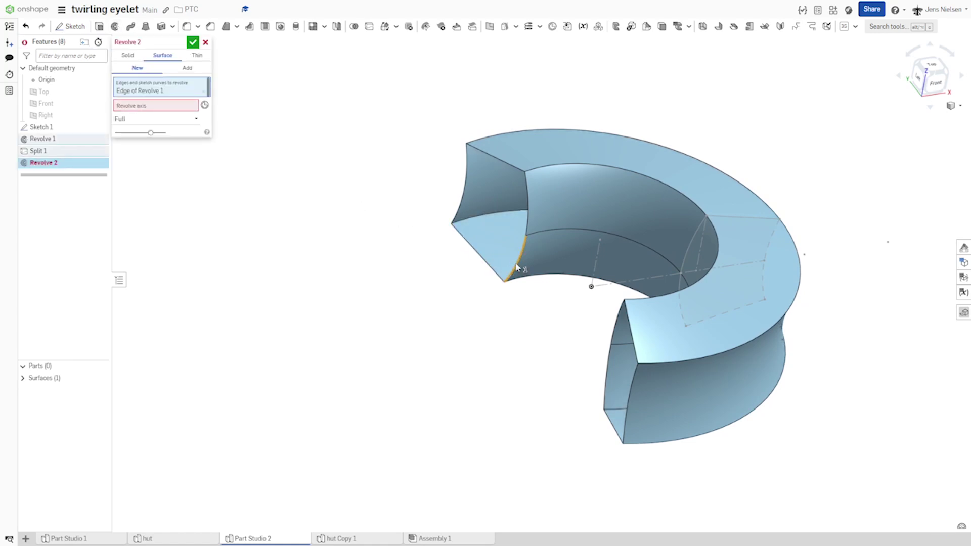
{"action": "left_click", "coordinate": [163, 105]}
{"action": "left_click", "coordinate": [594, 273]}
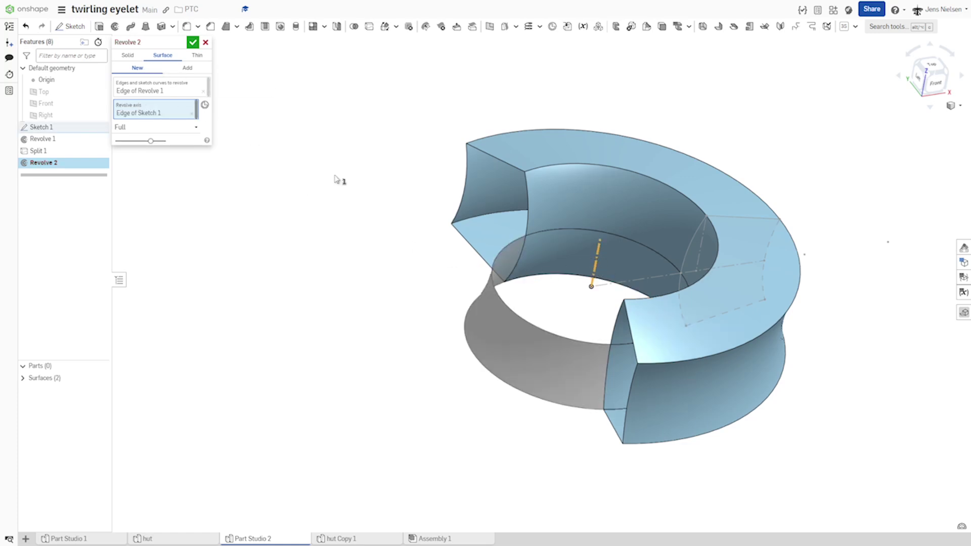
Make the second revolve a new surface in one direction across the ring's gap, with a 150 deg angle.
{"action": "right_click_drag", "start_coordinate": [336, 178], "coordinate": [290, 177]}
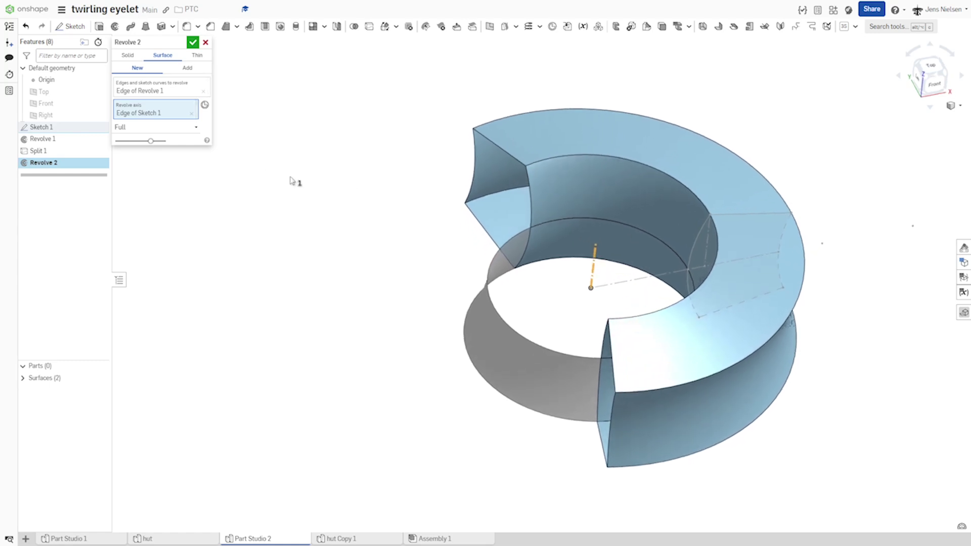
{"action": "left_click", "coordinate": [200, 127]}
{"action": "left_click", "coordinate": [165, 152]}
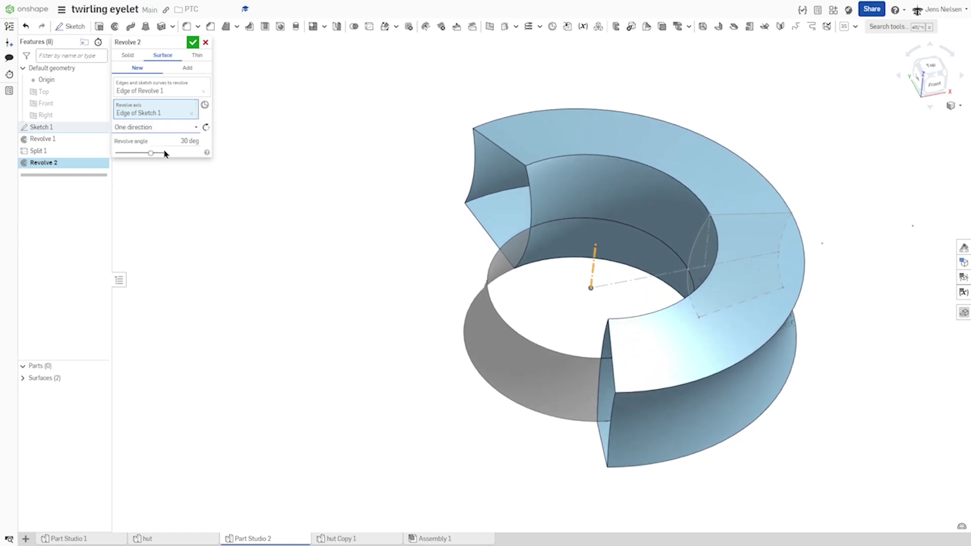
{"action": "left_click_drag", "start_coordinate": [596, 246], "coordinate": [542, 357]}
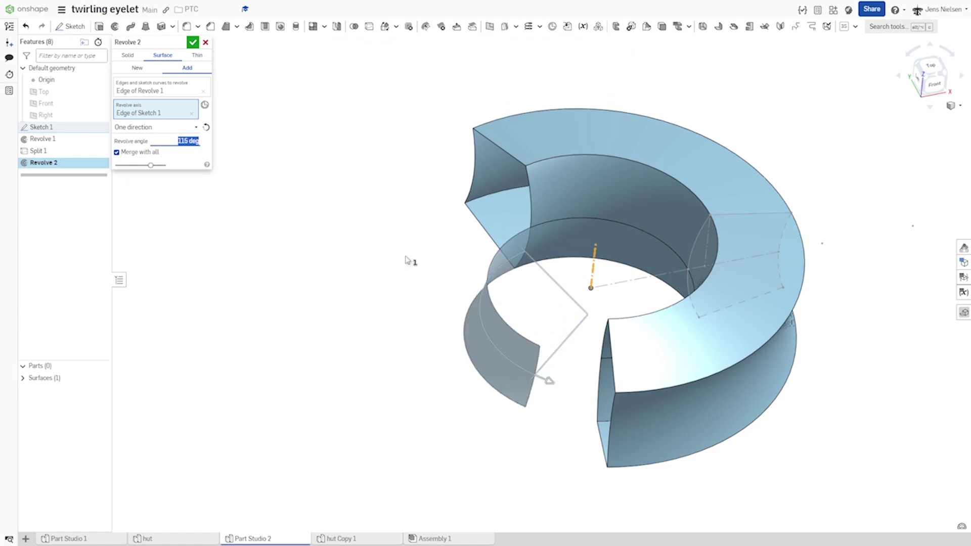
{"action": "left_click", "coordinate": [145, 70]}
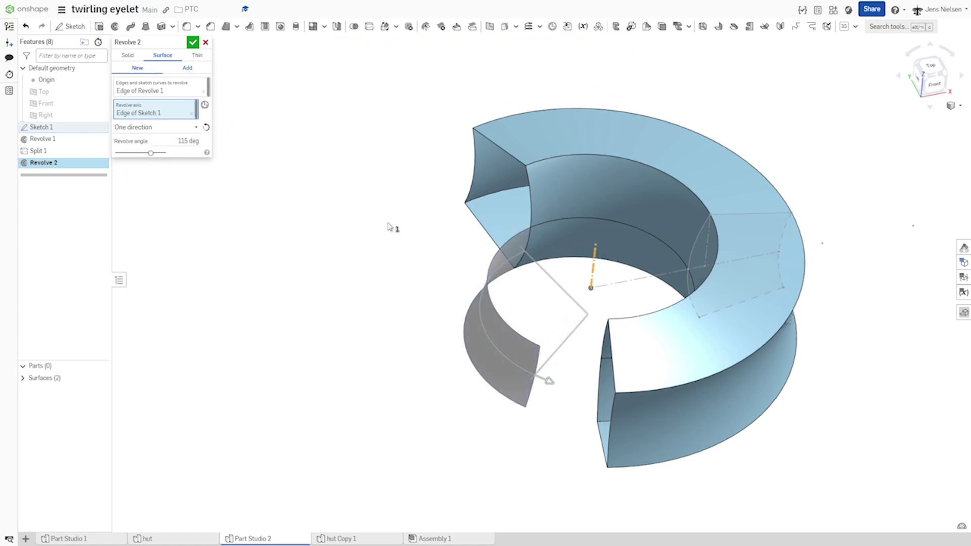
{"action": "right_click_drag", "start_coordinate": [387, 226], "coordinate": [565, 351]}
{"action": "left_click_drag", "start_coordinate": [545, 374], "coordinate": [610, 376]}
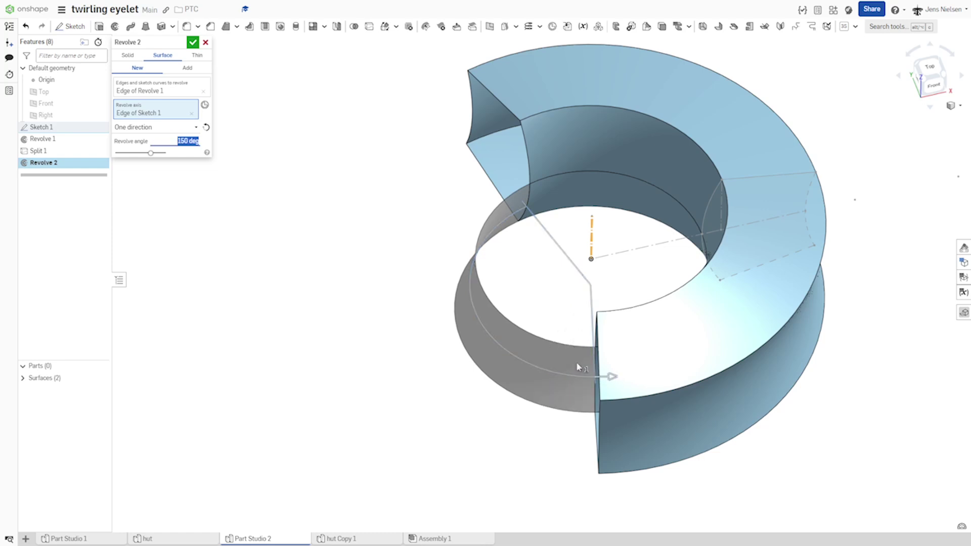
{"action": "key", "text": "Right"}
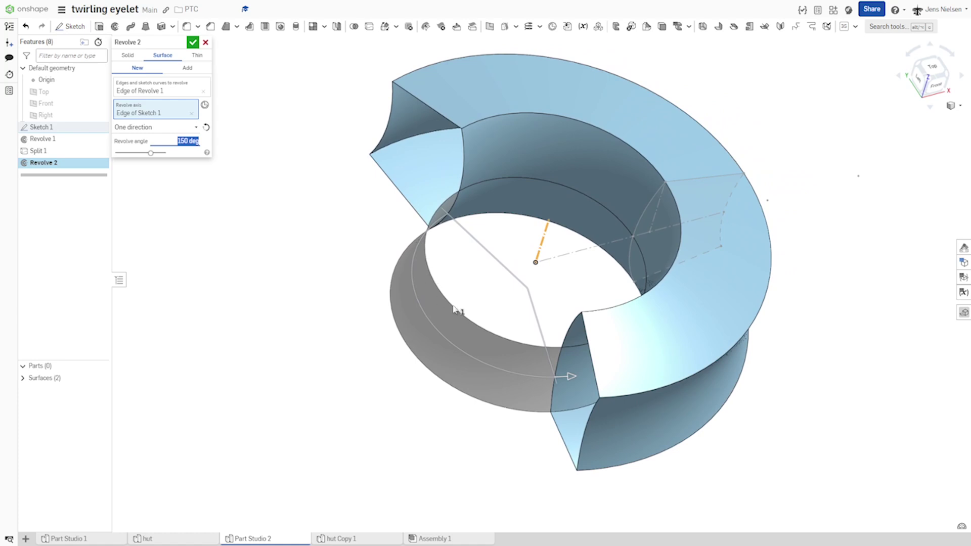
{"action": "right_click_drag", "start_coordinate": [279, 218], "coordinate": [496, 255]}
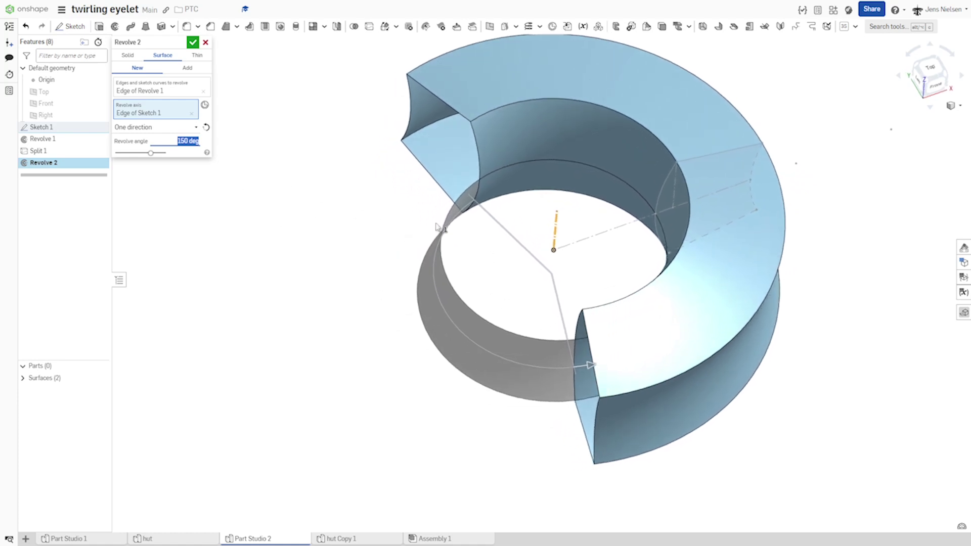
{"action": "left_click", "coordinate": [192, 44]}
Create a plane offset 55 mm from the Right plane on the open side of the ring.
{"action": "key", "text": "shift+7"}
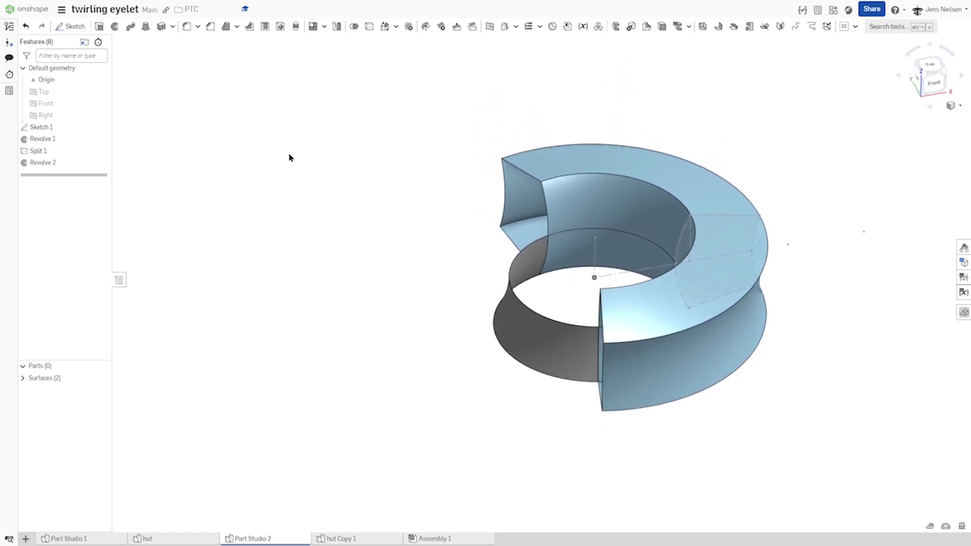
{"action": "left_click", "coordinate": [73, 115]}
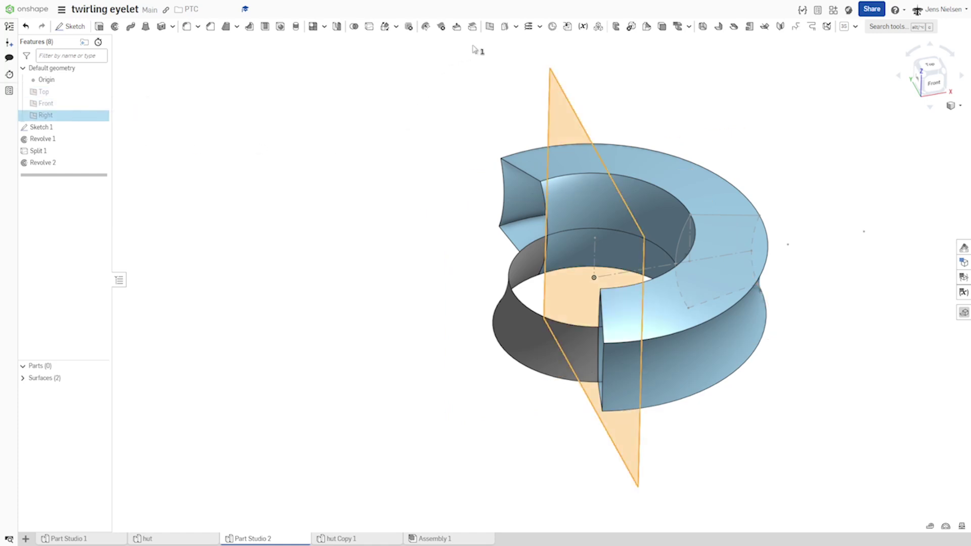
{"action": "left_click", "coordinate": [490, 26]}
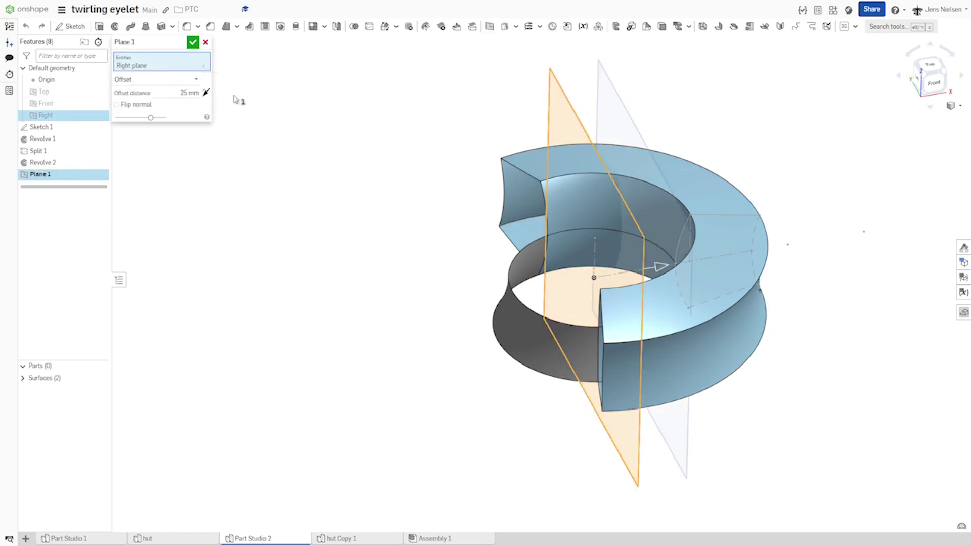
{"action": "right_click_drag", "start_coordinate": [670, 262], "coordinate": [653, 268]}
{"action": "left_click_drag", "start_coordinate": [641, 273], "coordinate": [458, 289]}
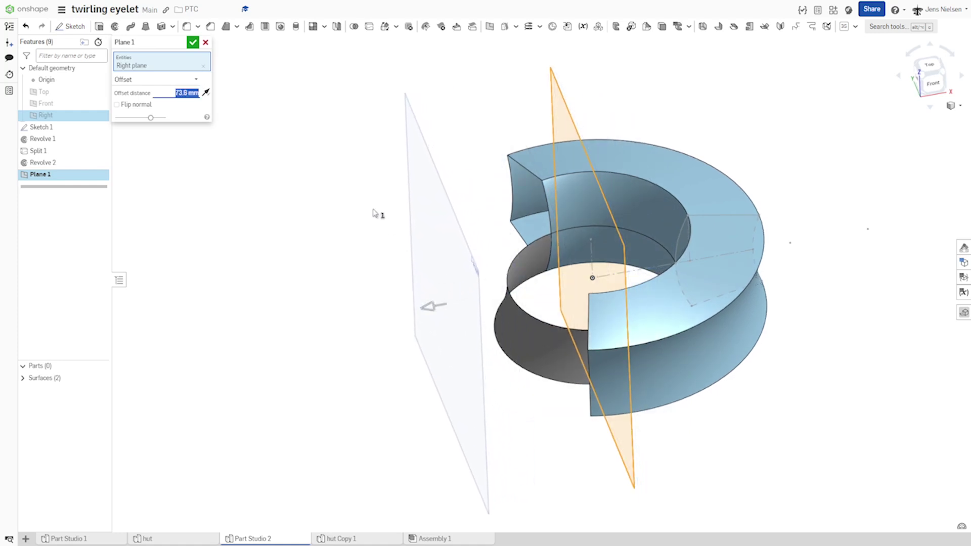
{"action": "type", "text": "55"}
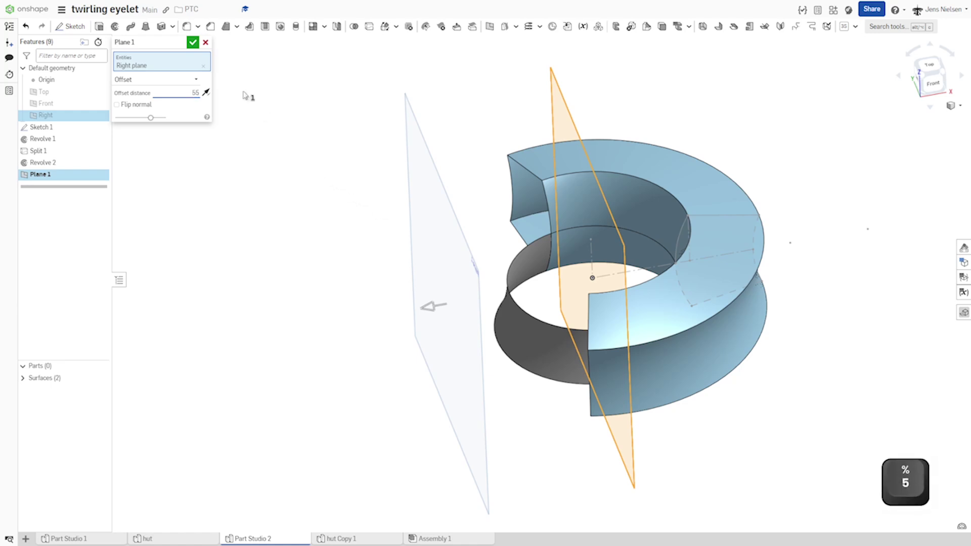
{"action": "left_click", "coordinate": [192, 43]}
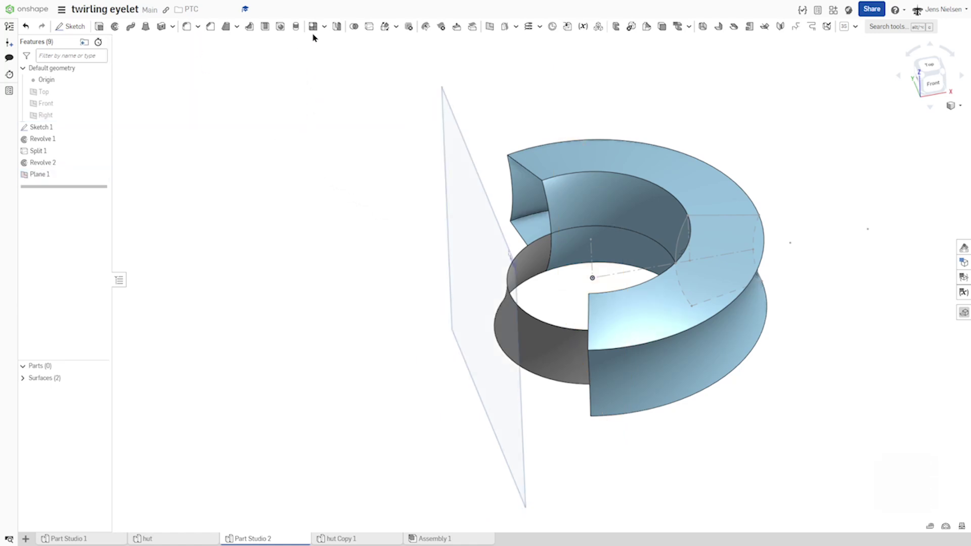
Mirror both revolved surfaces about the offset plane as new surfaces and hide that plane.
{"action": "left_click", "coordinate": [337, 26]}
{"action": "left_click", "coordinate": [535, 259]}
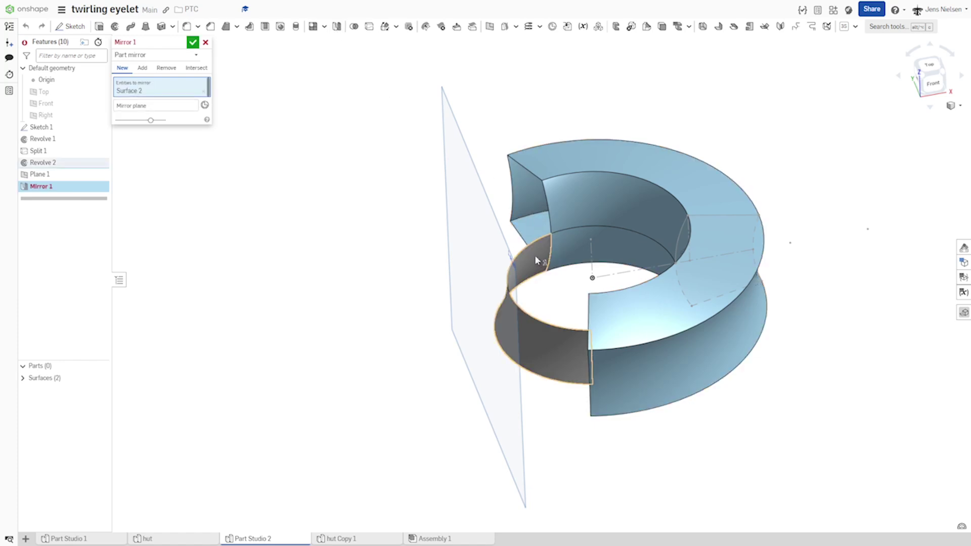
{"action": "left_click", "coordinate": [567, 213]}
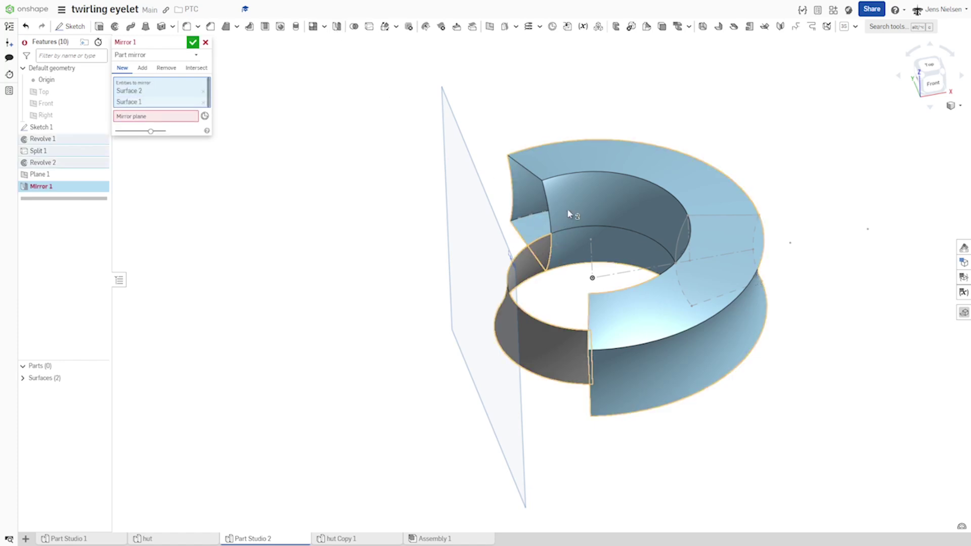
{"action": "left_click", "coordinate": [171, 118]}
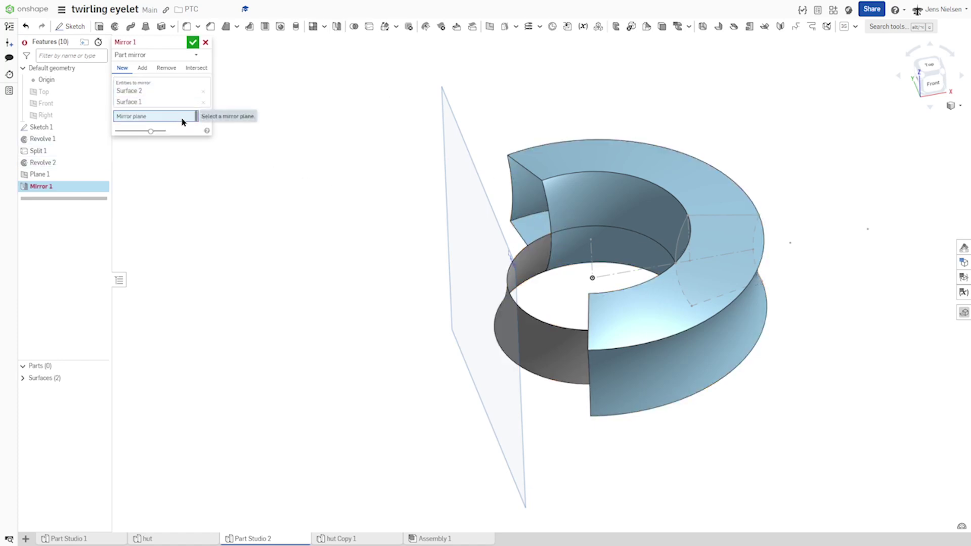
{"action": "left_click", "coordinate": [445, 165]}
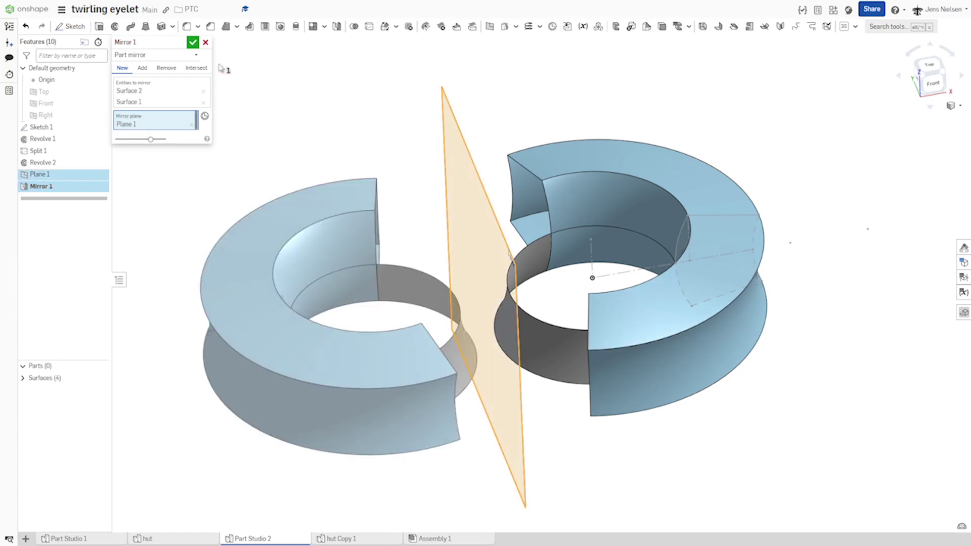
{"action": "left_click", "coordinate": [192, 42]}
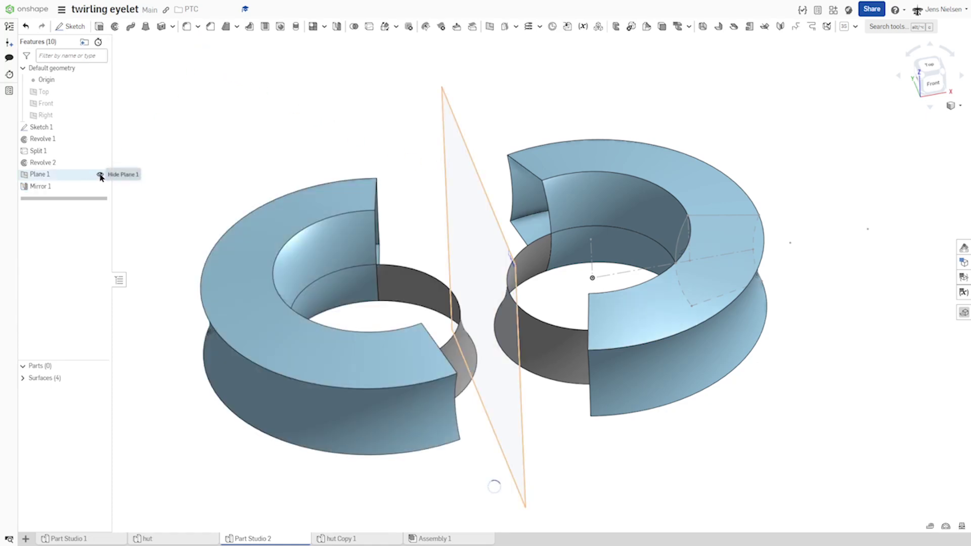
{"action": "left_click", "coordinate": [99, 174]}
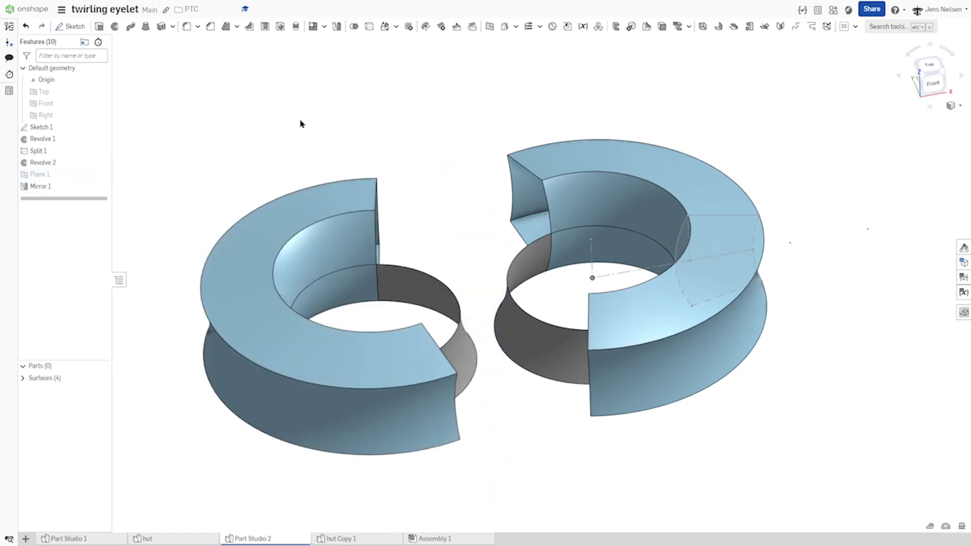
Rotate the two mirrored surfaces 90 deg about the sketch's horizontal construction line.
{"action": "left_click", "coordinate": [385, 26]}
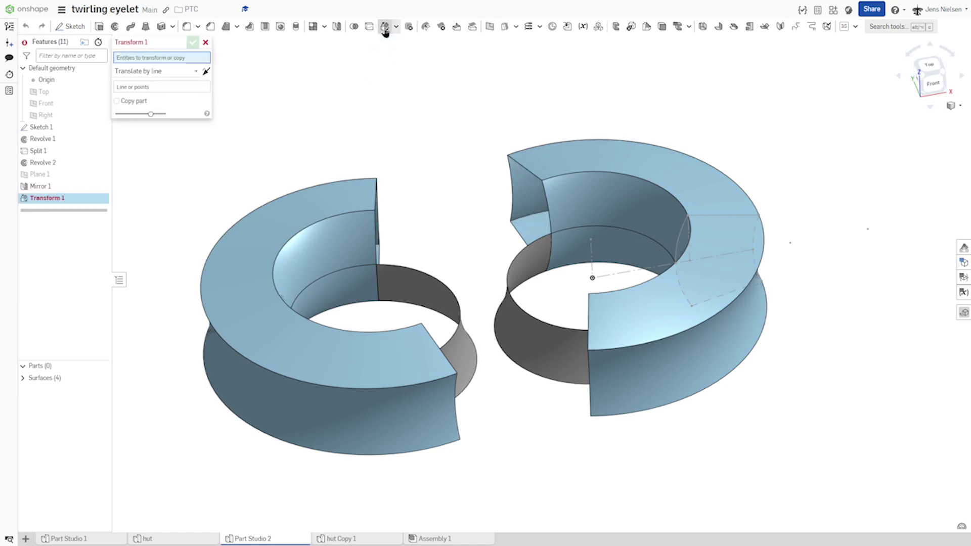
{"action": "left_click", "coordinate": [425, 281]}
{"action": "left_click", "coordinate": [370, 249]}
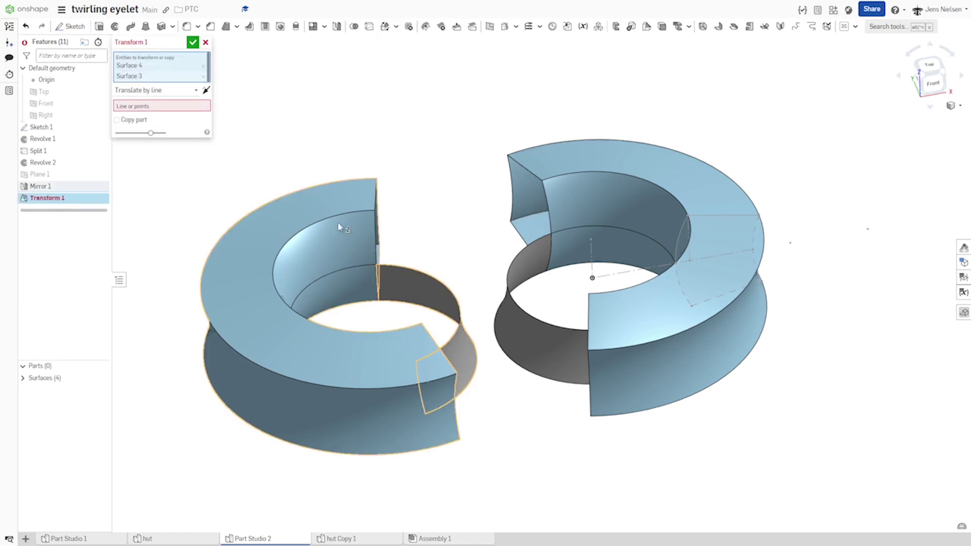
{"action": "left_click", "coordinate": [196, 92]}
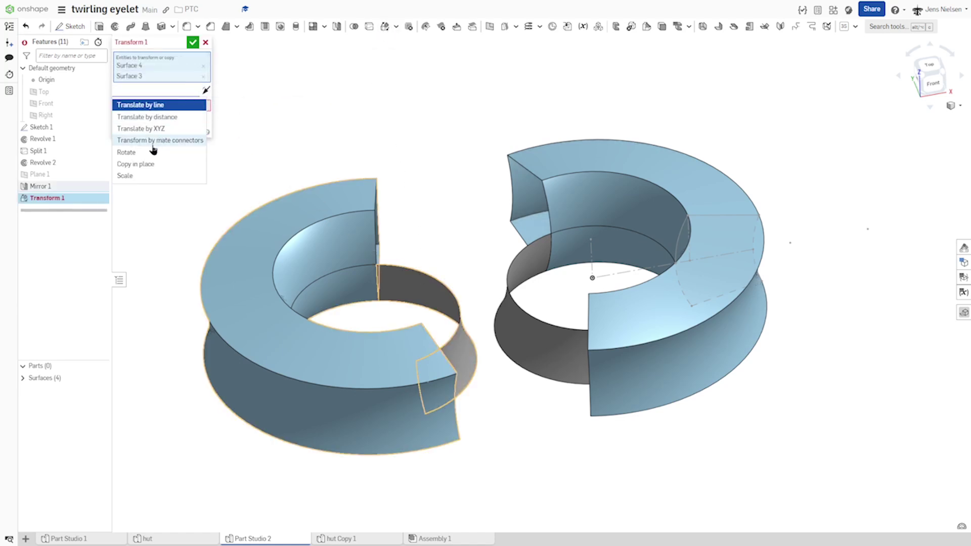
{"action": "left_click", "coordinate": [152, 151]}
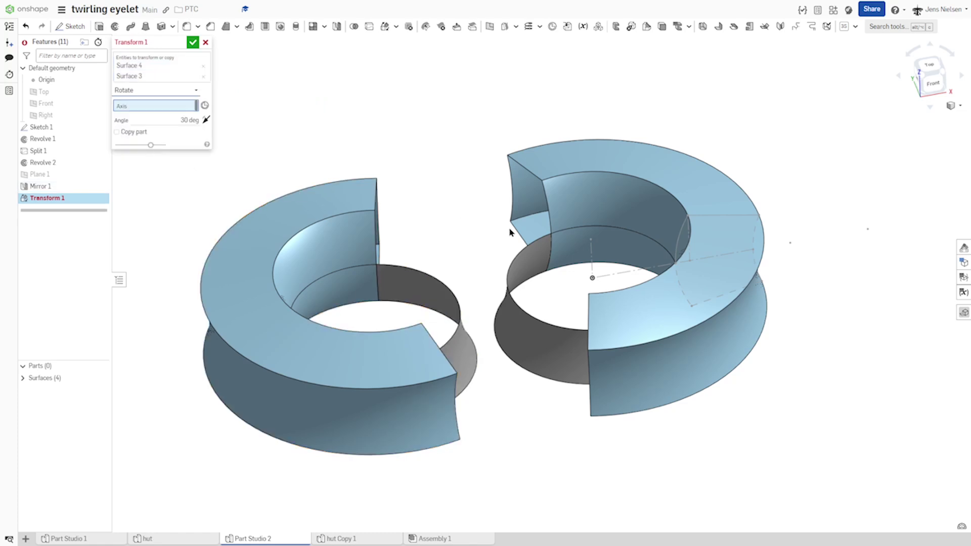
{"action": "left_click", "coordinate": [611, 277]}
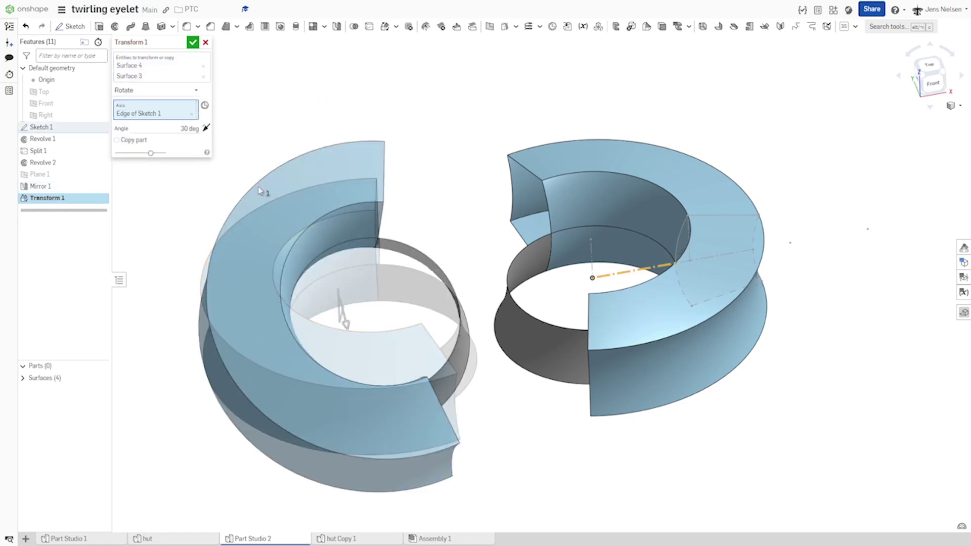
{"action": "right_click_drag", "start_coordinate": [260, 191], "coordinate": [340, 280]}
{"action": "mouse_move", "coordinate": [338, 286]}
{"action": "left_mouse_down"}
{"action": "mouse_move", "coordinate": [347, 302]}
{"action": "mouse_move", "coordinate": [340, 301]}
{"action": "left_mouse_up"}
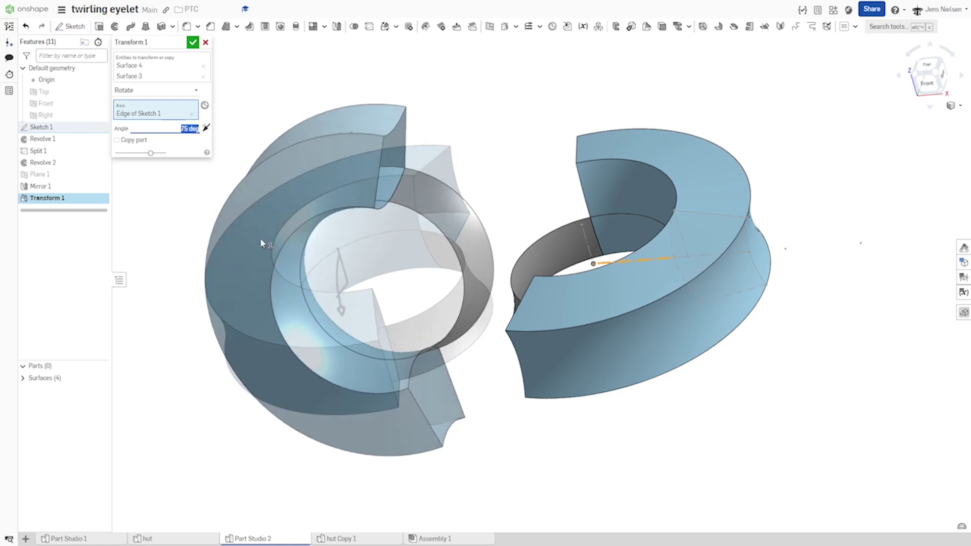
{"action": "type", "text": "0"}
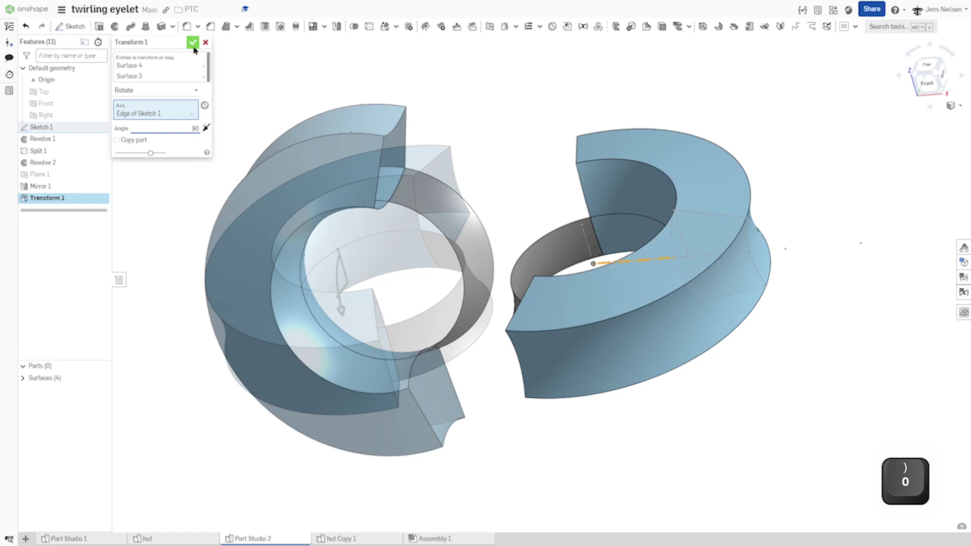
{"action": "left_click", "coordinate": [193, 42]}
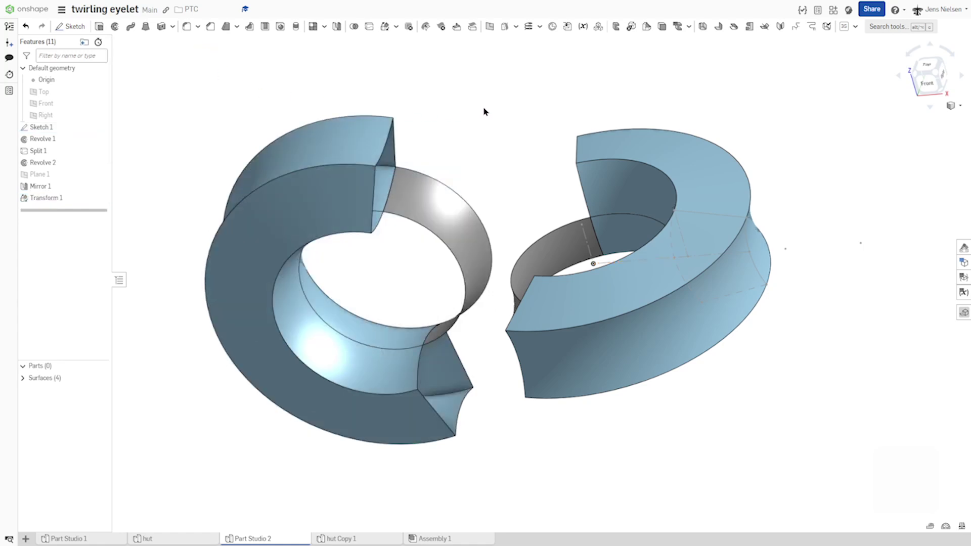
Set up a surface loft from the upper end edge of the rotated ring's front face, with Match curvature as the start condition.
{"action": "key", "text": "Down"}
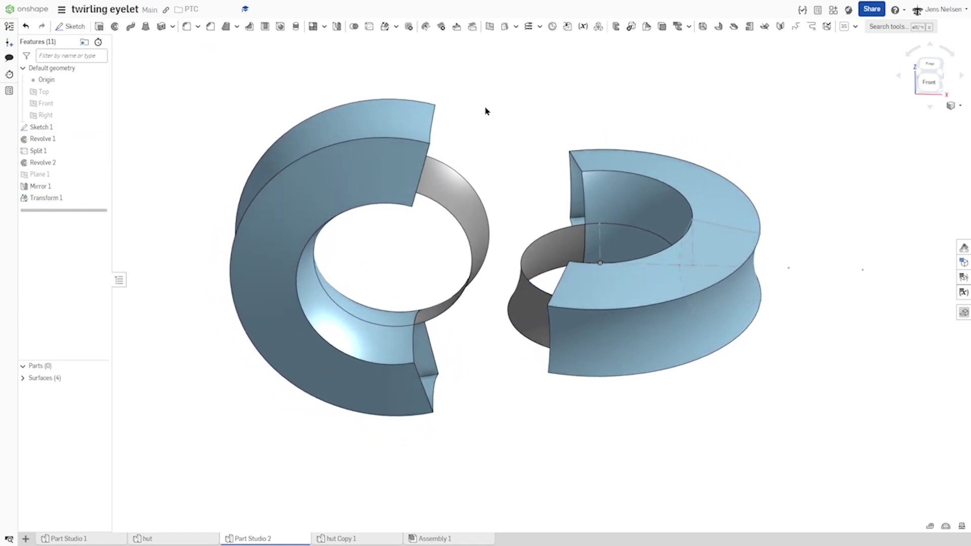
{"action": "key", "text": "Down"}
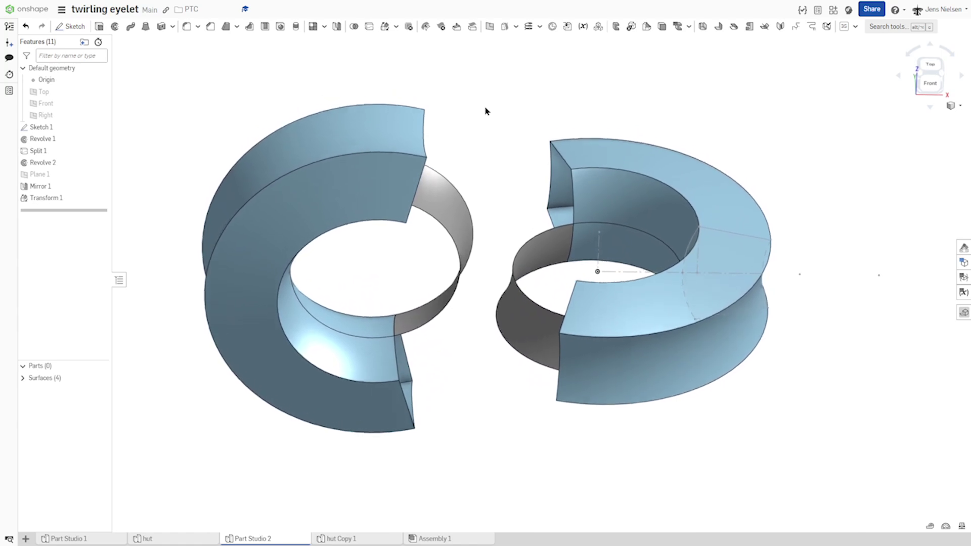
{"action": "key", "text": "Down"}
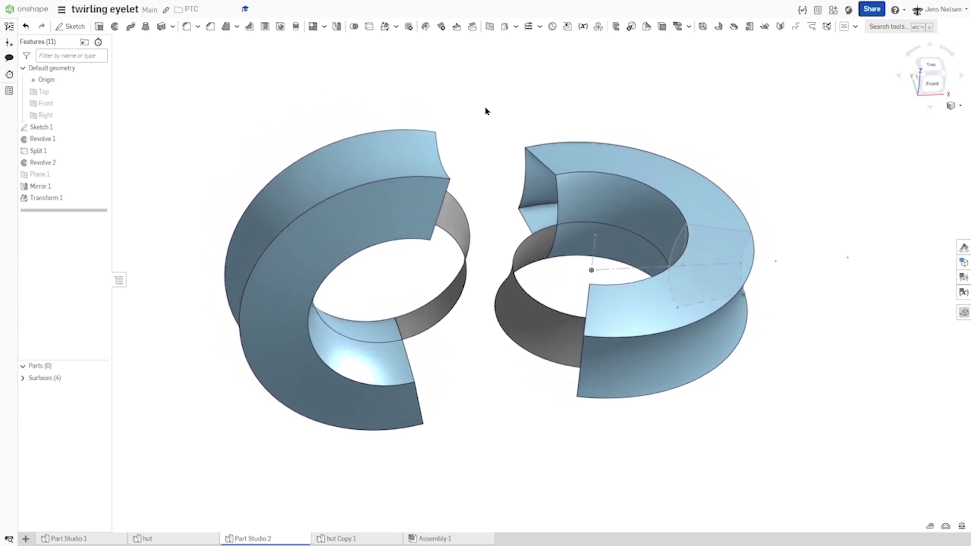
{"action": "key", "text": "Left"}
{"action": "key", "text": "Right"}
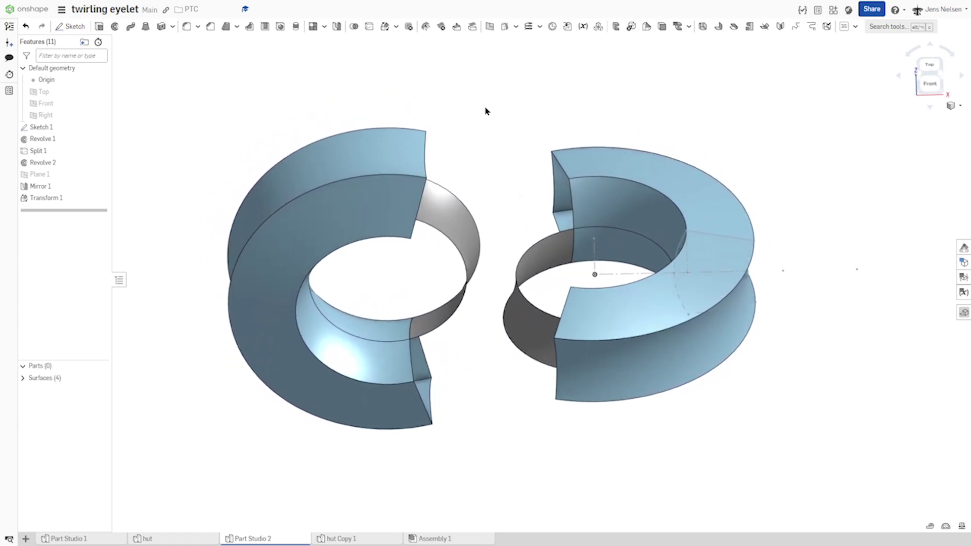
{"action": "left_click", "coordinate": [146, 28]}
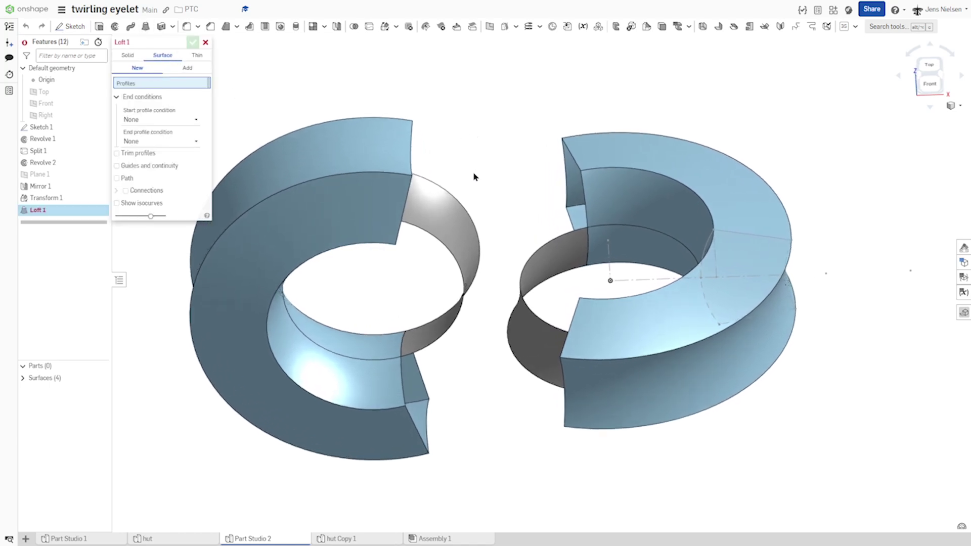
{"action": "left_click", "coordinate": [409, 203]}
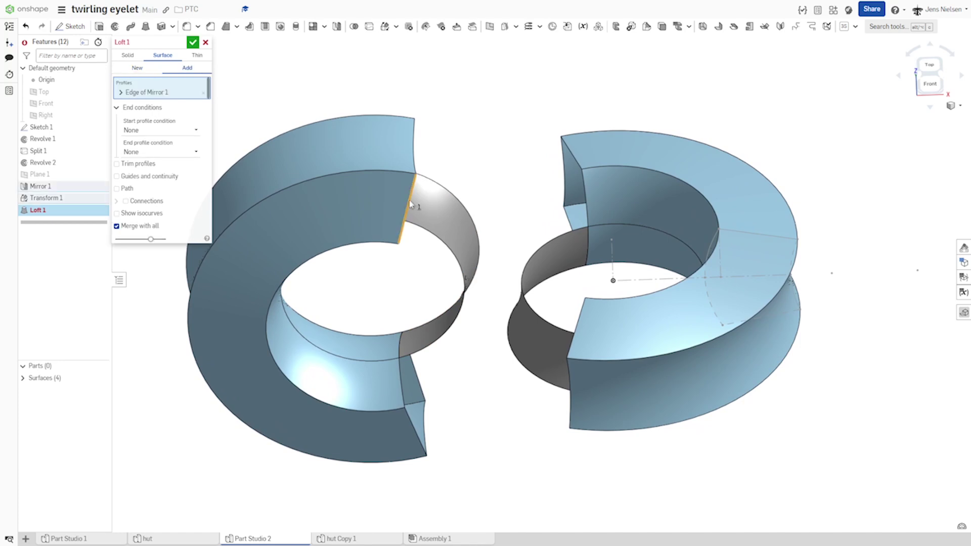
{"action": "left_click", "coordinate": [196, 132]}
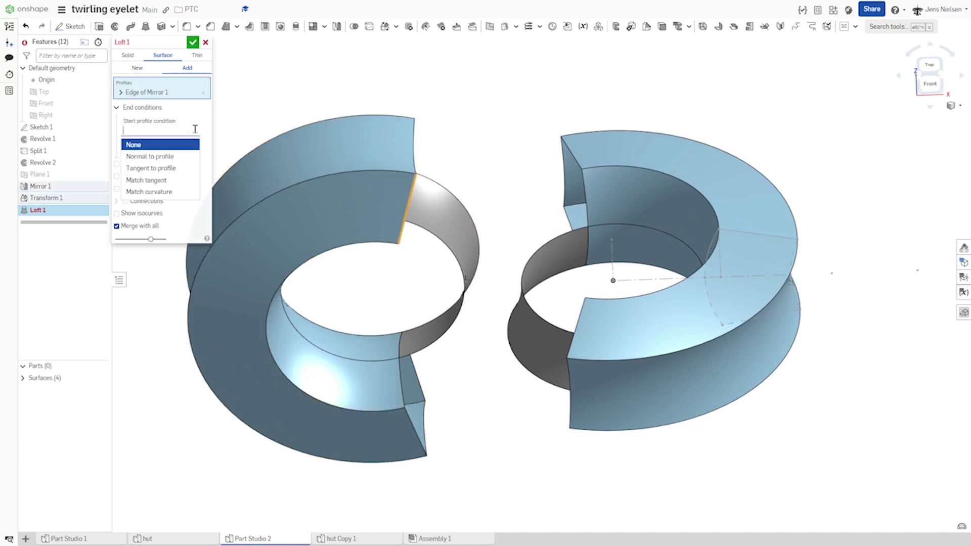
{"action": "left_click", "coordinate": [170, 193]}
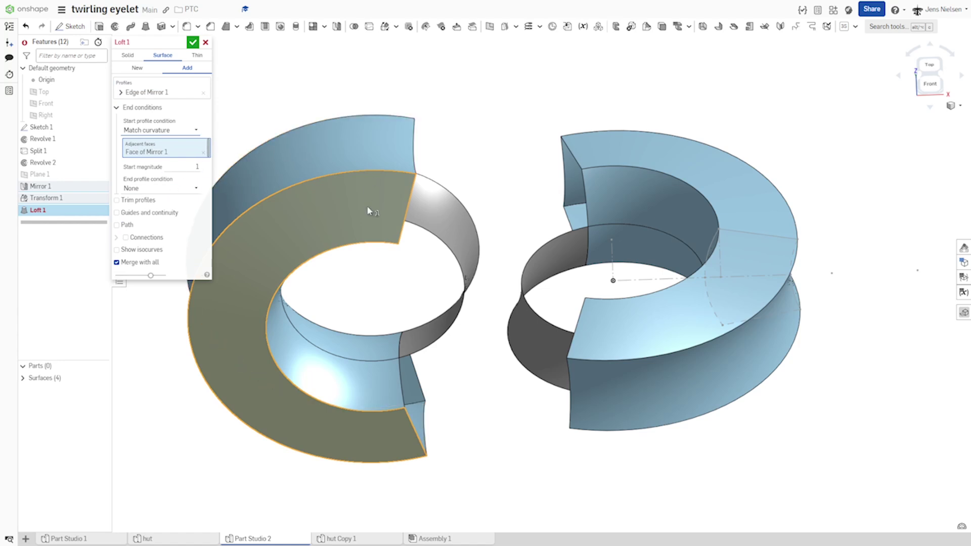
Loft to the front end edge of the original ring's top face with a Match curvature end condition, as a new surface.
{"action": "left_click", "coordinate": [187, 92]}
{"action": "right_click_drag", "start_coordinate": [540, 291], "coordinate": [601, 333]}
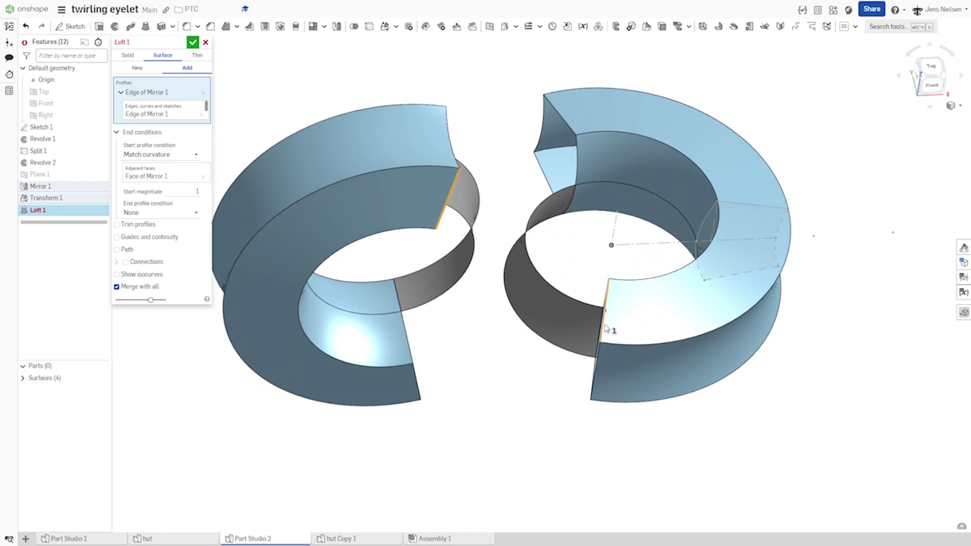
{"action": "left_click", "coordinate": [604, 327]}
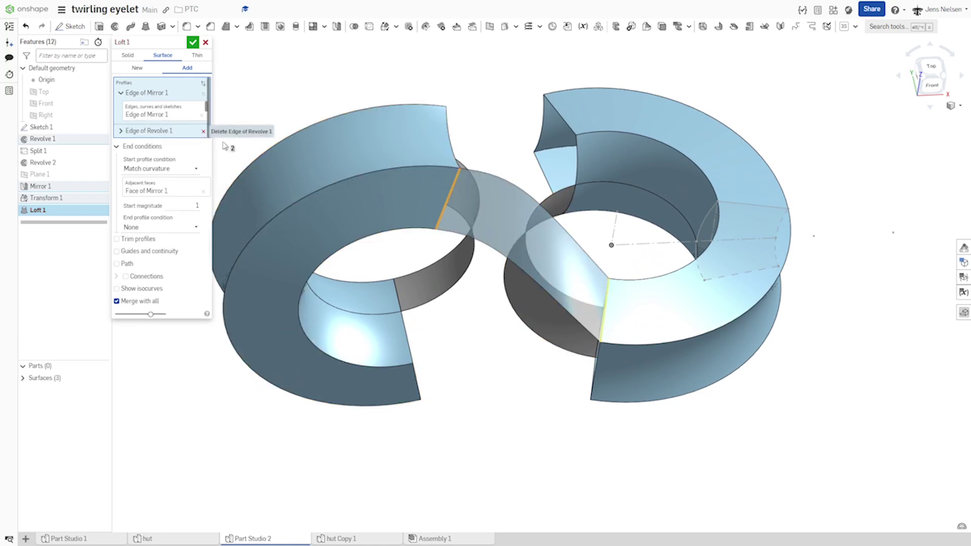
{"action": "left_click", "coordinate": [195, 227]}
{"action": "left_click", "coordinate": [168, 289]}
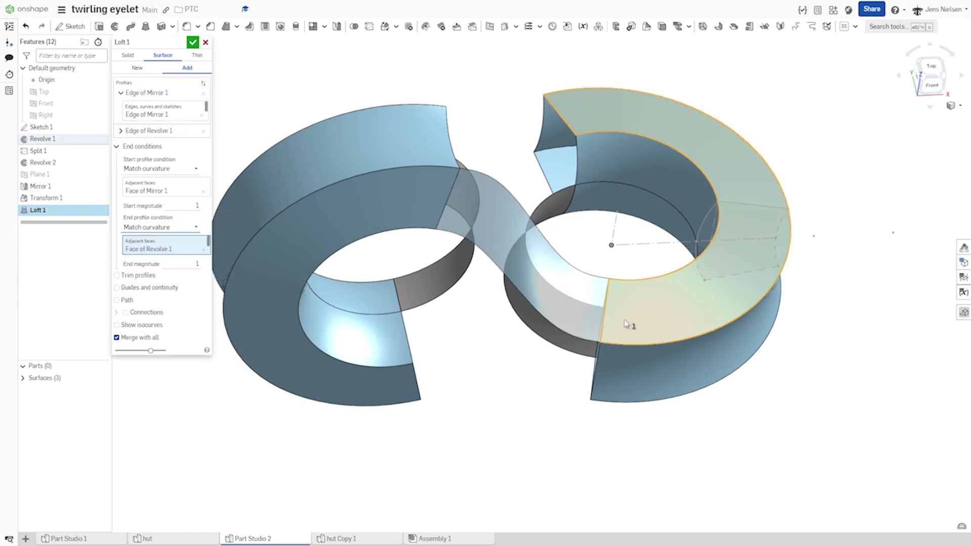
{"action": "left_click", "coordinate": [650, 322]}
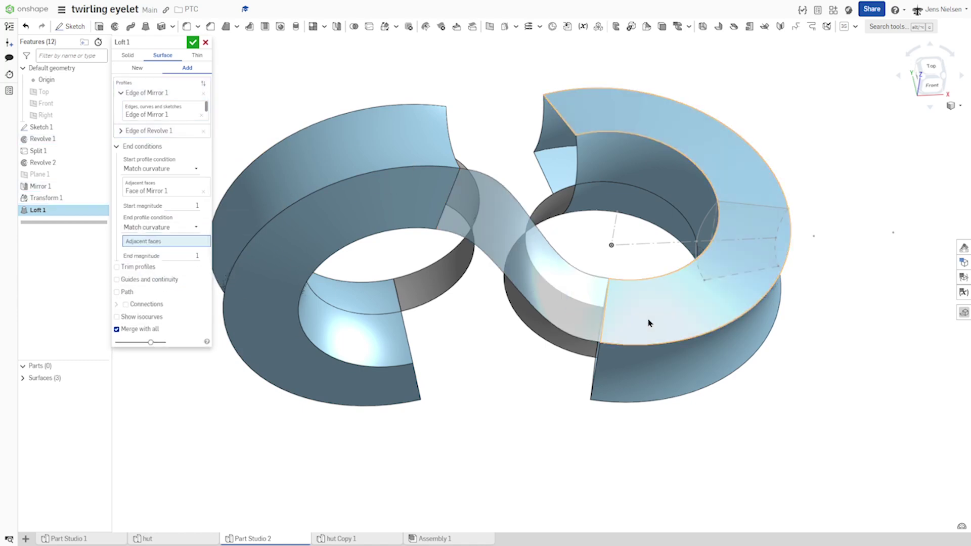
{"action": "left_click", "coordinate": [137, 68]}
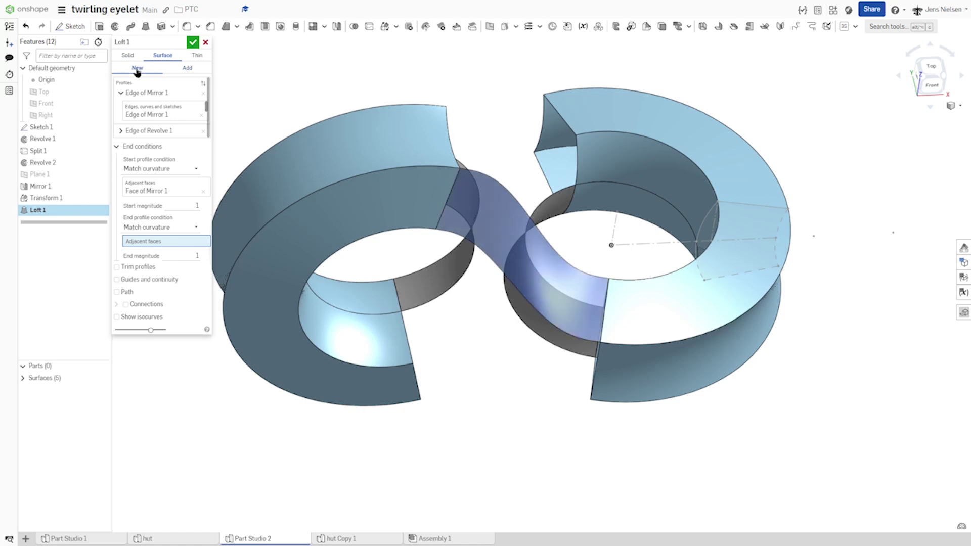
{"action": "left_click", "coordinate": [193, 43]}
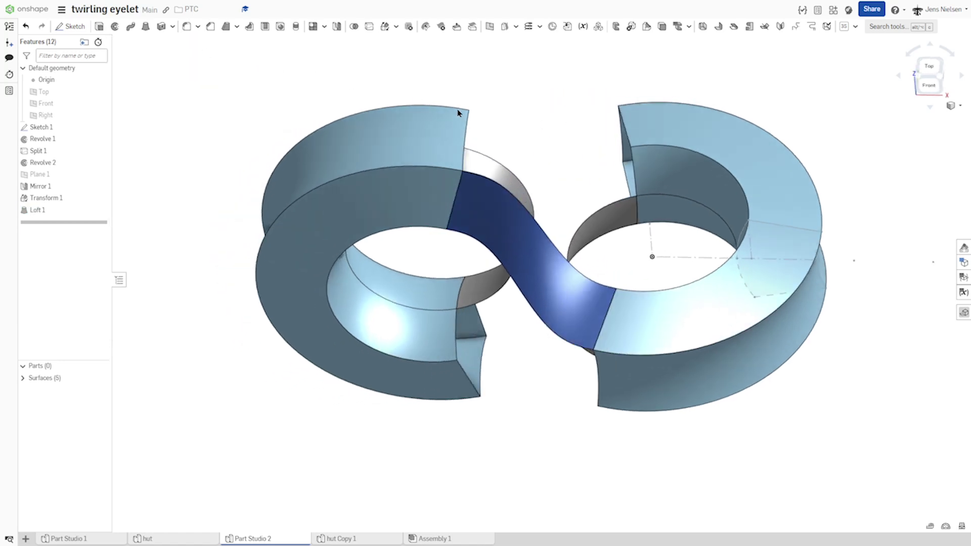
Mirror the lofted bridge surface about the Front plane as a new surface.
{"action": "right_click_drag", "start_coordinate": [459, 113], "coordinate": [336, 44]}
{"action": "left_click", "coordinate": [336, 29]}
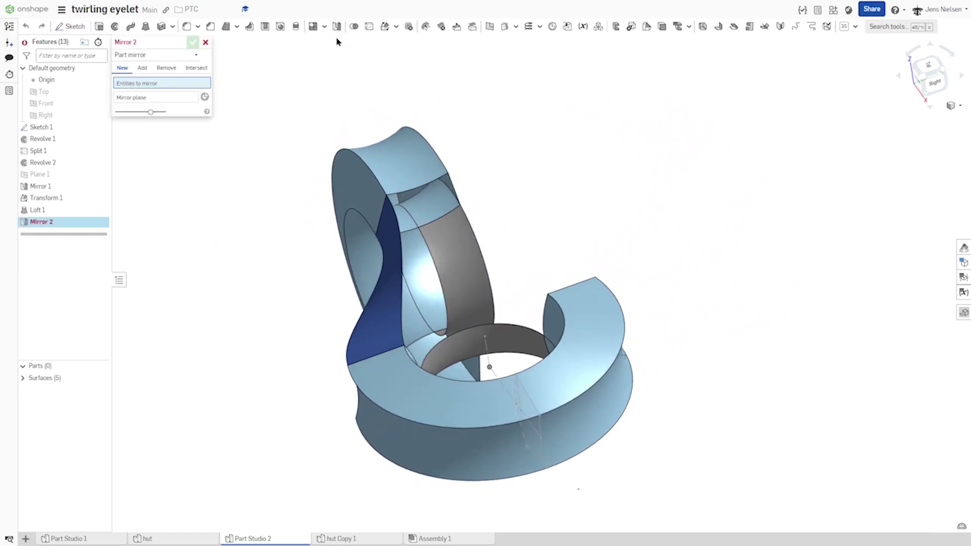
{"action": "left_click", "coordinate": [389, 293]}
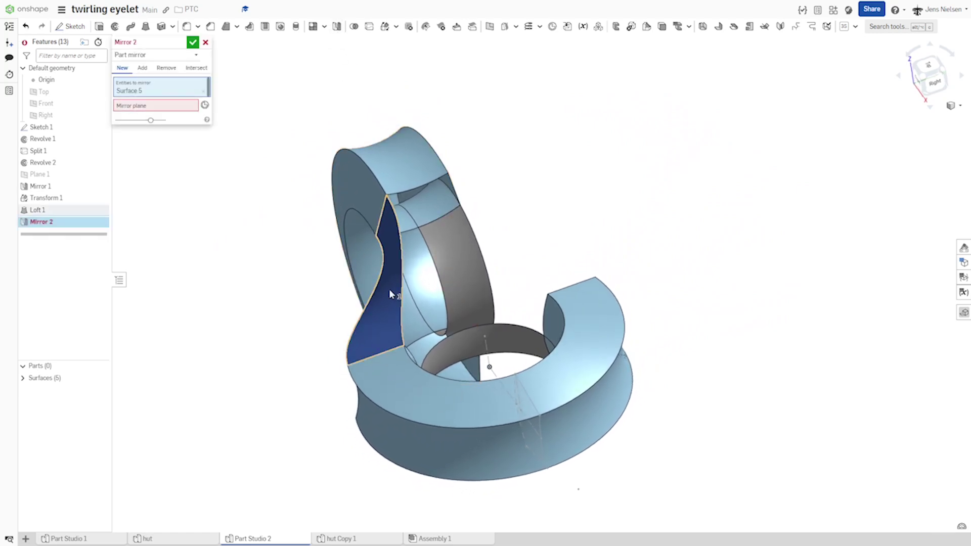
{"action": "left_click", "coordinate": [188, 106]}
{"action": "left_click", "coordinate": [52, 105]}
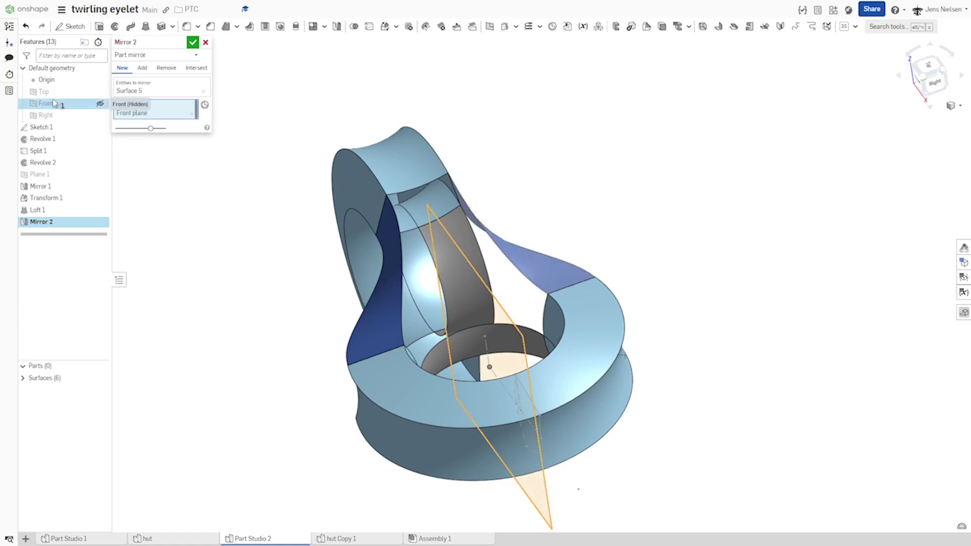
{"action": "left_click", "coordinate": [193, 42]}
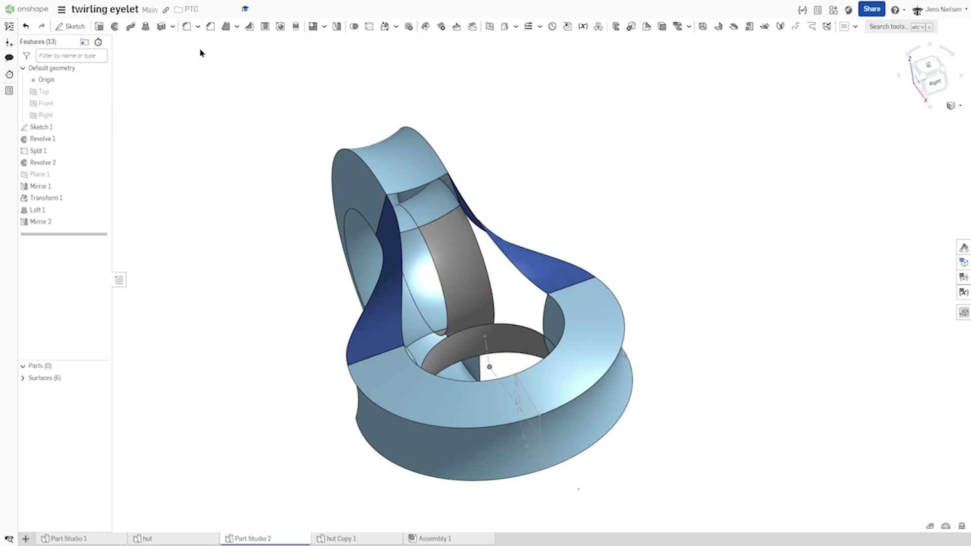
Start a Fill from the rotated ring's outer-face end edge, the mirrored bridge's inner edge and the adjoining end edge of the original ring's inner face.
{"action": "key", "text": "shift+7"}
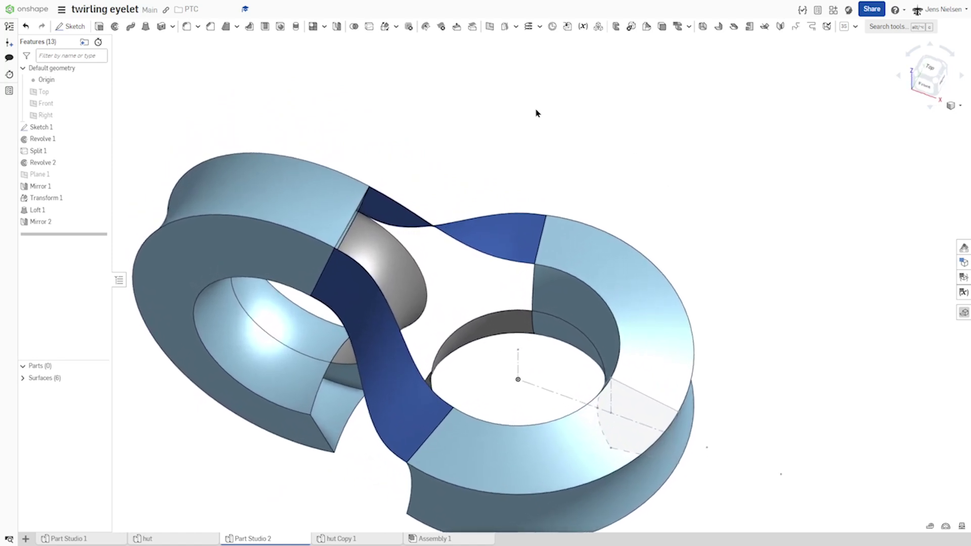
{"action": "left_click", "coordinate": [513, 28]}
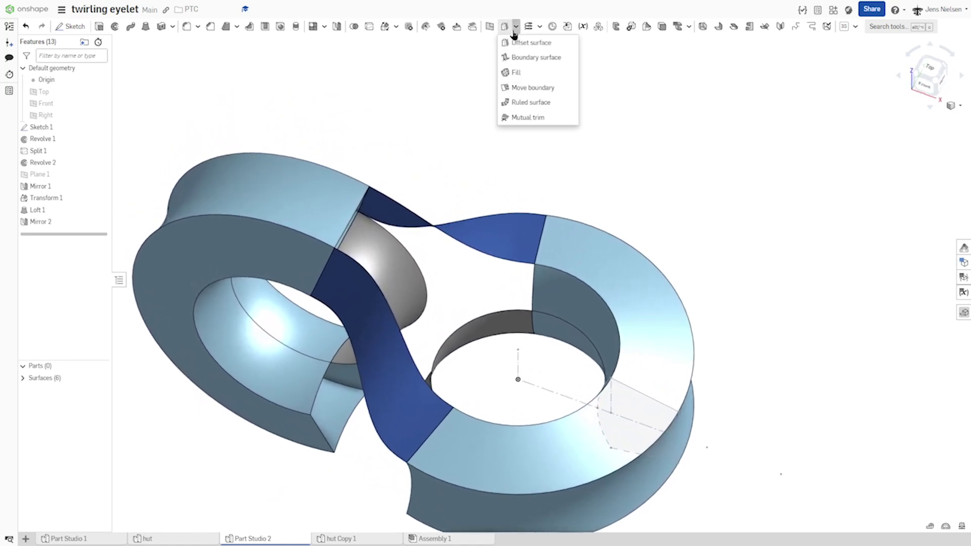
{"action": "left_click", "coordinate": [514, 72]}
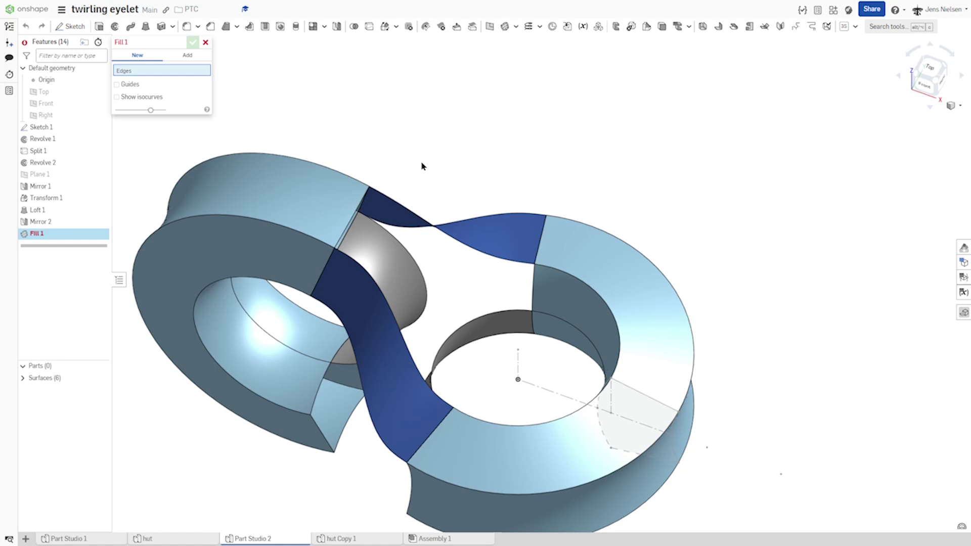
{"action": "right_click_drag", "start_coordinate": [422, 167], "coordinate": [431, 212]}
{"action": "left_click", "coordinate": [366, 225]}
{"action": "left_click", "coordinate": [432, 212]}
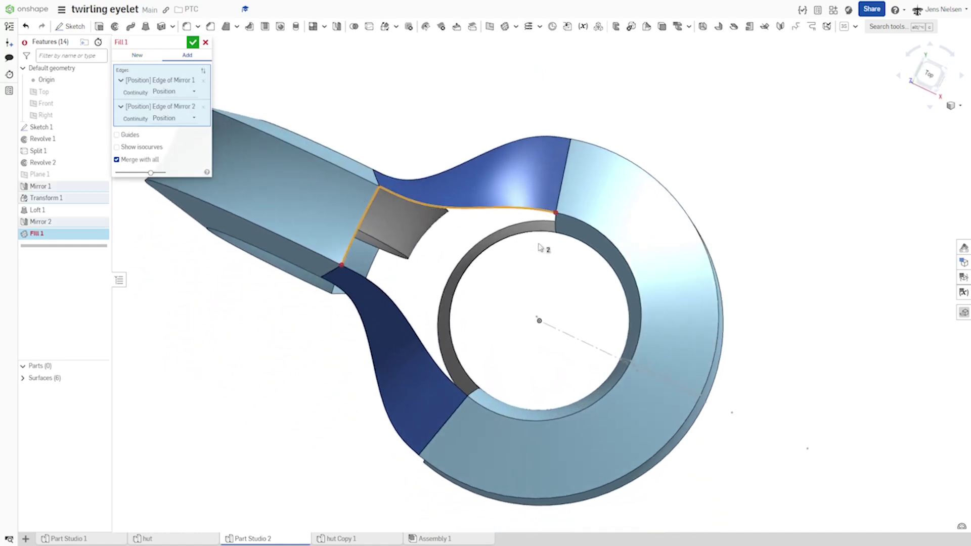
{"action": "right_click_drag", "start_coordinate": [544, 244], "coordinate": [517, 252]}
{"action": "left_click", "coordinate": [516, 256]}
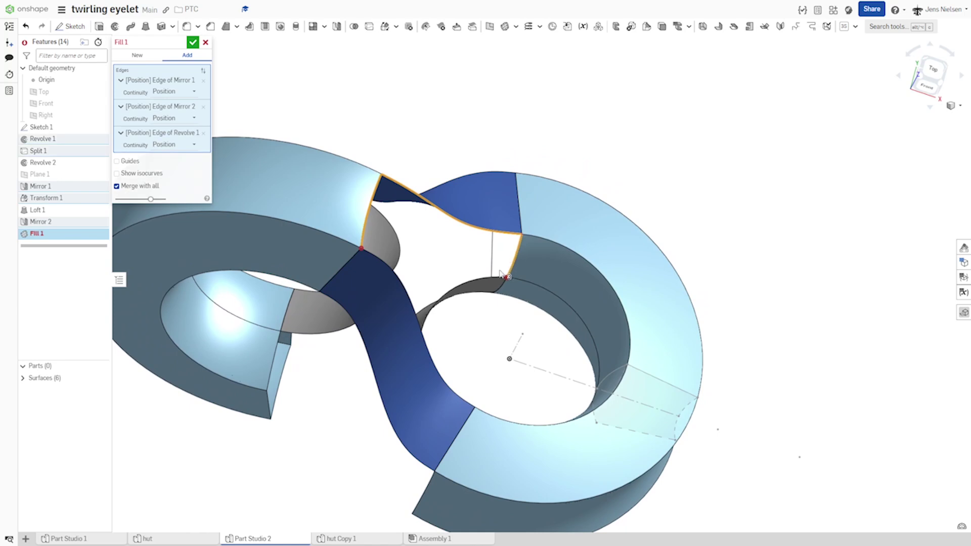
Close the fill boundary with the inner revolved surface's edge, the ring's other inner end edge and the lofted bridge's edge, as a new surface.
{"action": "left_click", "coordinate": [495, 281]}
{"action": "right_click_drag", "start_coordinate": [495, 281], "coordinate": [505, 345]}
{"action": "left_click", "coordinate": [505, 345]}
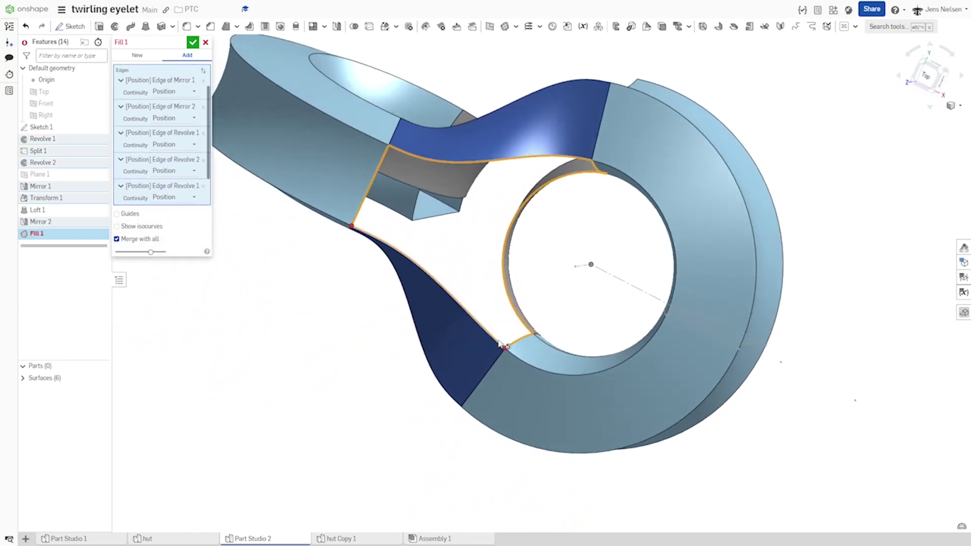
{"action": "left_click", "coordinate": [501, 341]}
{"action": "right_click_drag", "start_coordinate": [501, 342], "coordinate": [376, 240]}
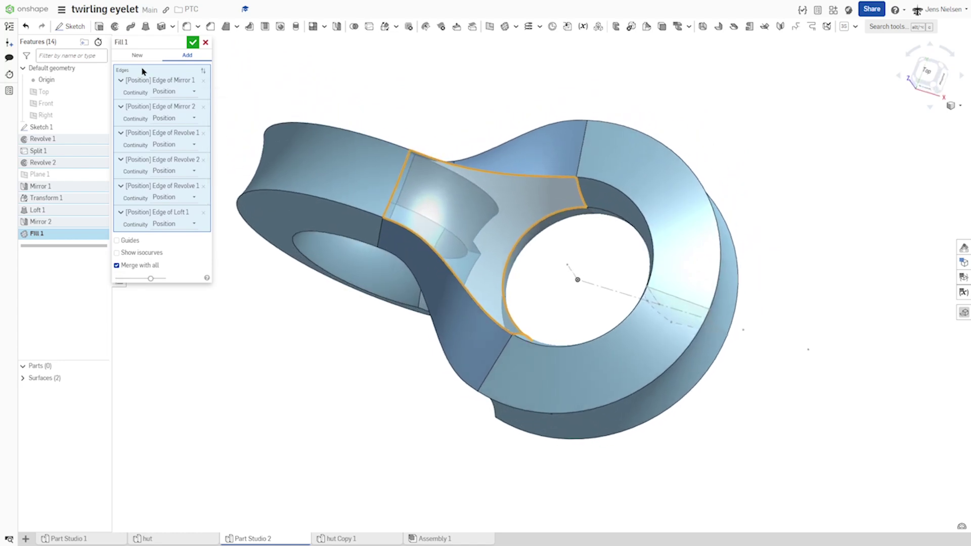
{"action": "left_click", "coordinate": [138, 58]}
{"action": "right_click_drag", "start_coordinate": [402, 106], "coordinate": [465, 91]}
{"action": "scroll", "coordinate": [467, 93], "scroll_direction": "up", "scroll_amount": 2}
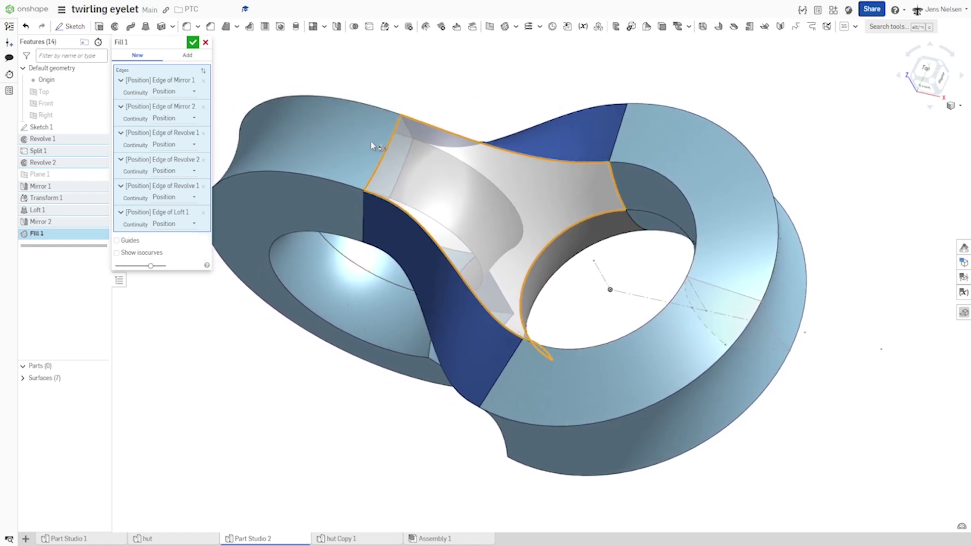
{"action": "scroll", "coordinate": [321, 86], "scroll_direction": "down", "scroll_amount": 2}
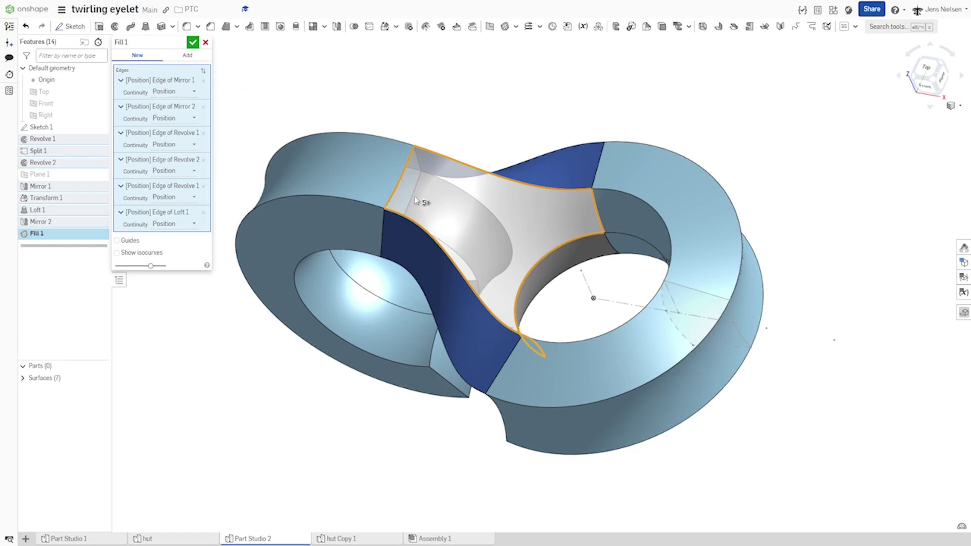
Set Curvature continuity on the fill's rotated-ring edge, with the rotated ring's outer concave face as the adjacent face.
{"action": "left_click", "coordinate": [193, 90]}
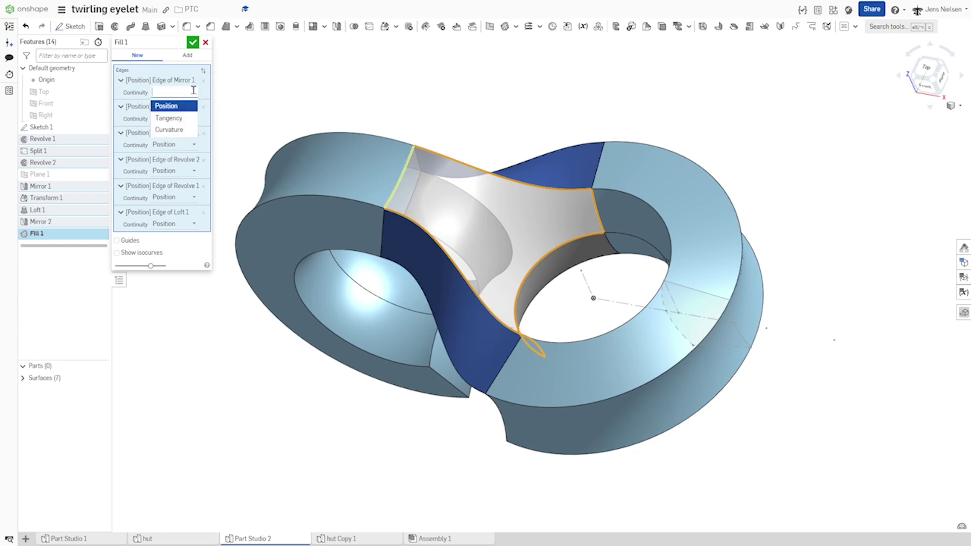
{"action": "left_click", "coordinate": [179, 131]}
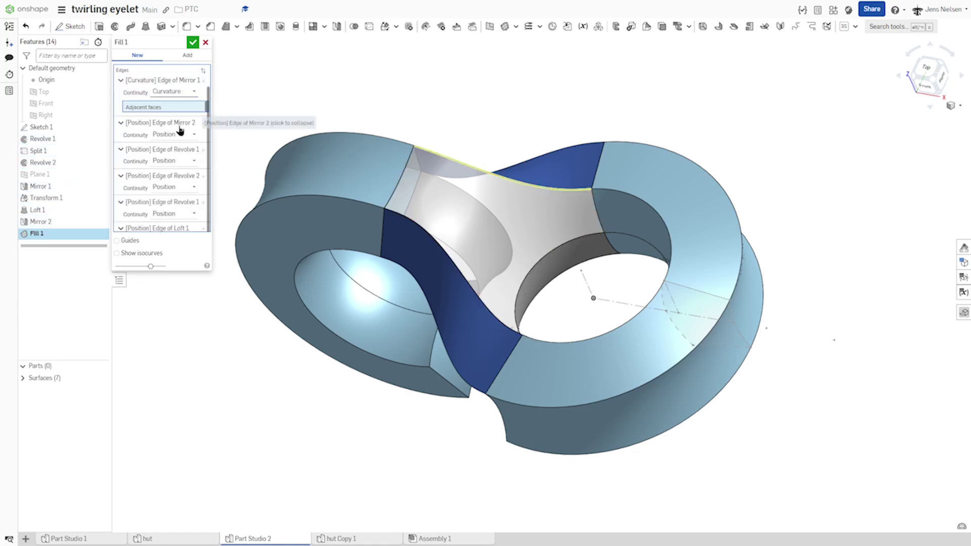
{"action": "left_click", "coordinate": [358, 163]}
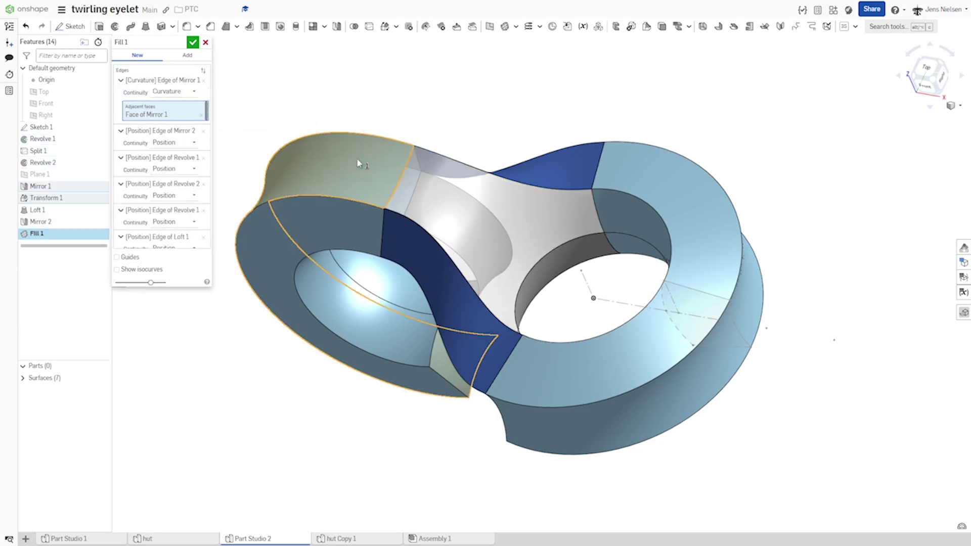
{"action": "right_click_drag", "start_coordinate": [449, 228], "coordinate": [380, 207]}
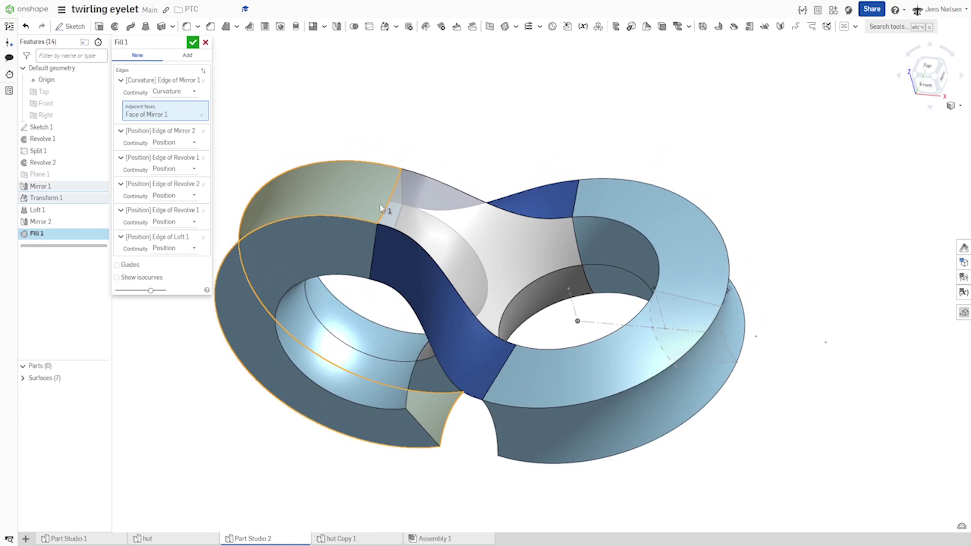
{"action": "left_click", "coordinate": [157, 133]}
{"action": "right_click_drag", "start_coordinate": [453, 218], "coordinate": [418, 129]}
{"action": "right_click_drag", "start_coordinate": [525, 153], "coordinate": [470, 145]}
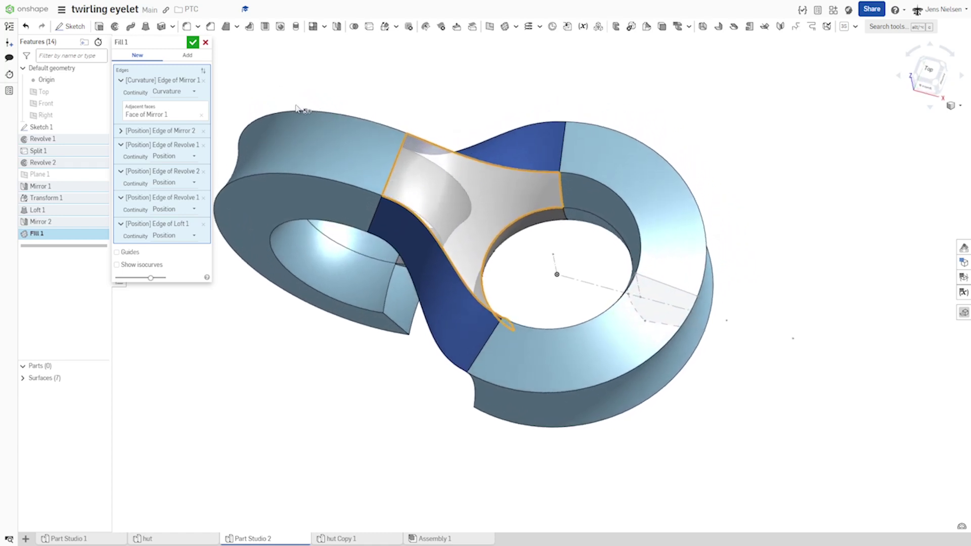
Set Curvature continuity on the rear end edge of the original ring's hole, with the ring's inner face as the adjacent face.
{"action": "left_click", "coordinate": [172, 147]}
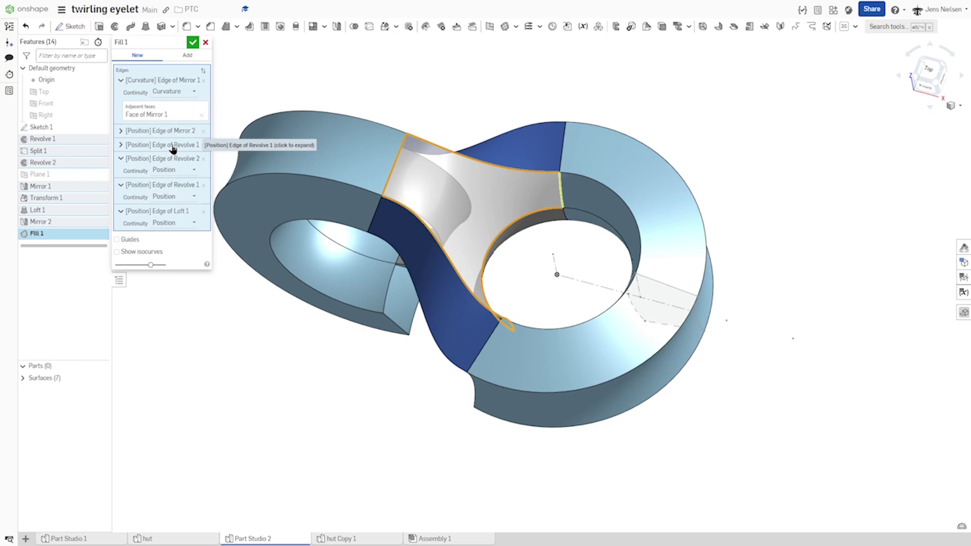
{"action": "left_click", "coordinate": [147, 146]}
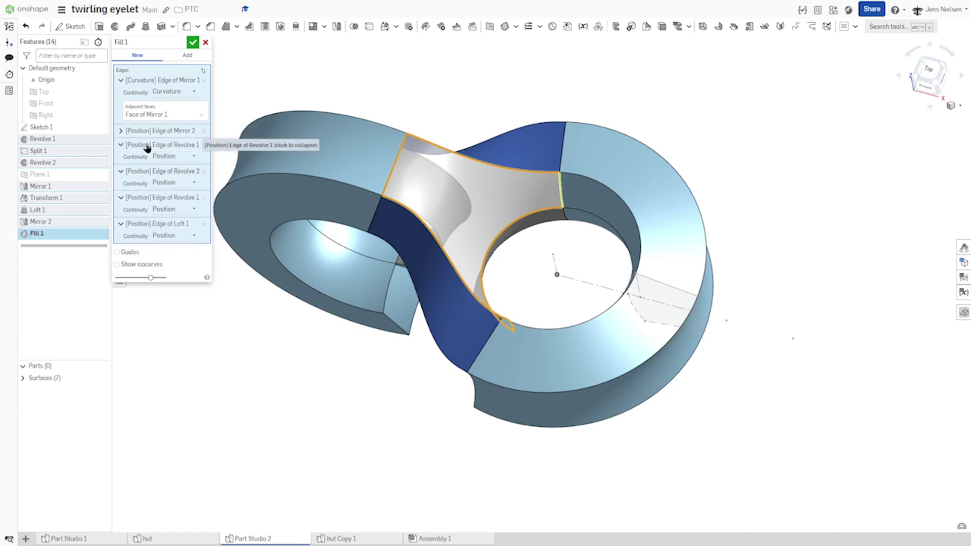
{"action": "left_click", "coordinate": [190, 156]}
{"action": "left_click", "coordinate": [180, 194]}
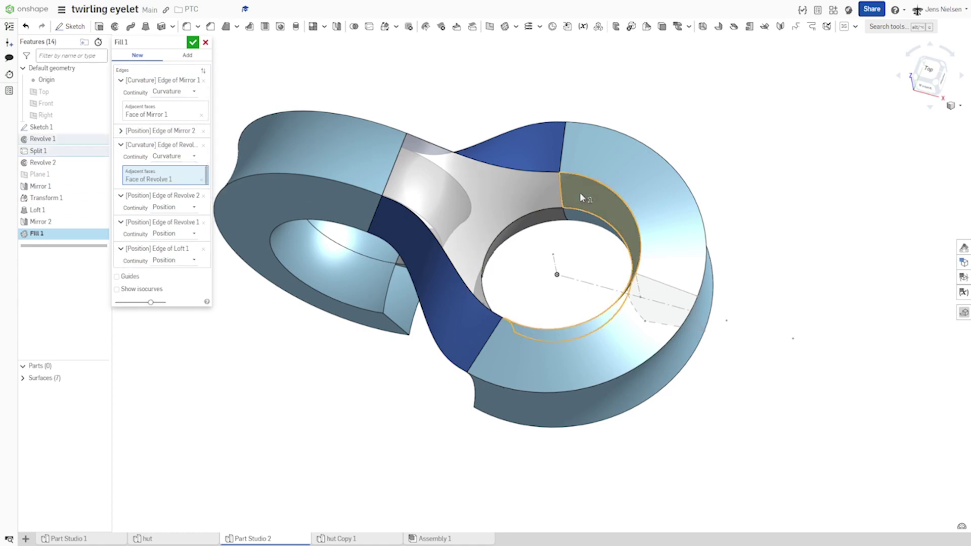
Set Curvature continuity on the fill's curved hole edge, with the inner revolved surface (Revolve 2) as the adjacent face.
{"action": "left_click", "coordinate": [173, 198]}
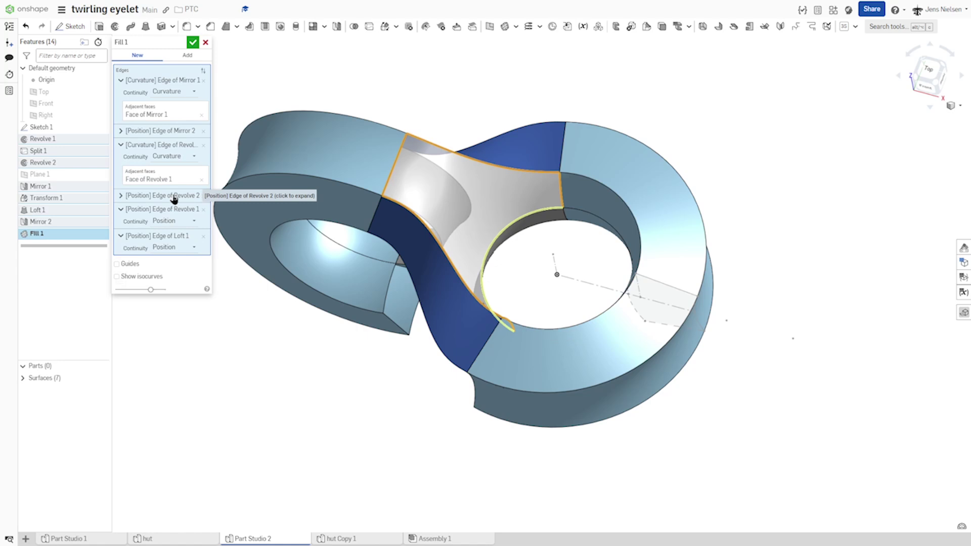
{"action": "left_click", "coordinate": [172, 197]}
{"action": "left_click", "coordinate": [186, 207]}
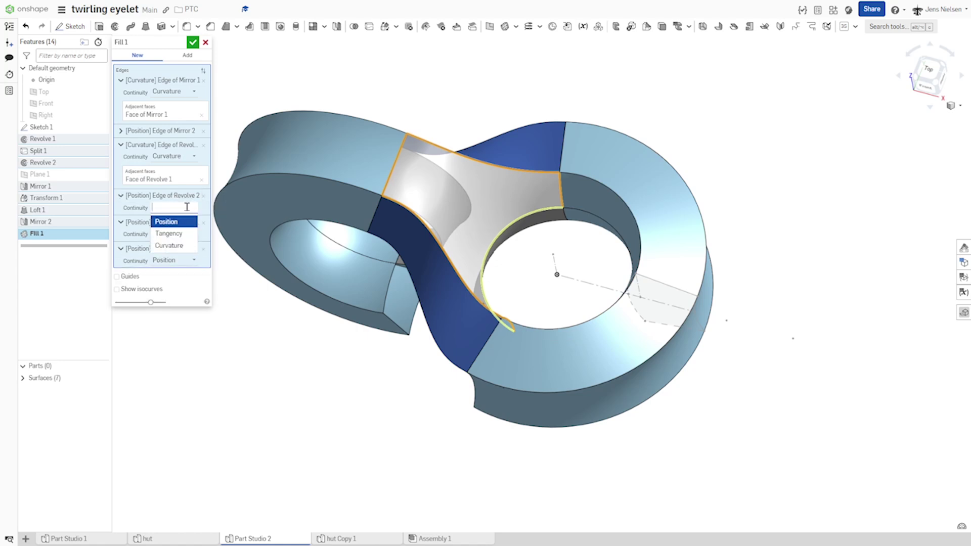
{"action": "left_click", "coordinate": [170, 245]}
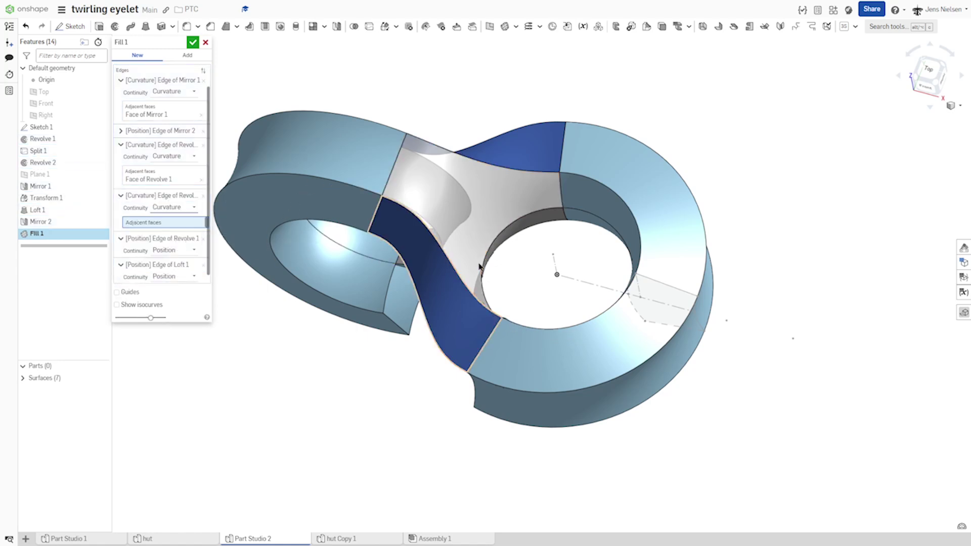
{"action": "right_click_drag", "start_coordinate": [509, 247], "coordinate": [513, 245]}
{"action": "left_click", "coordinate": [508, 245]}
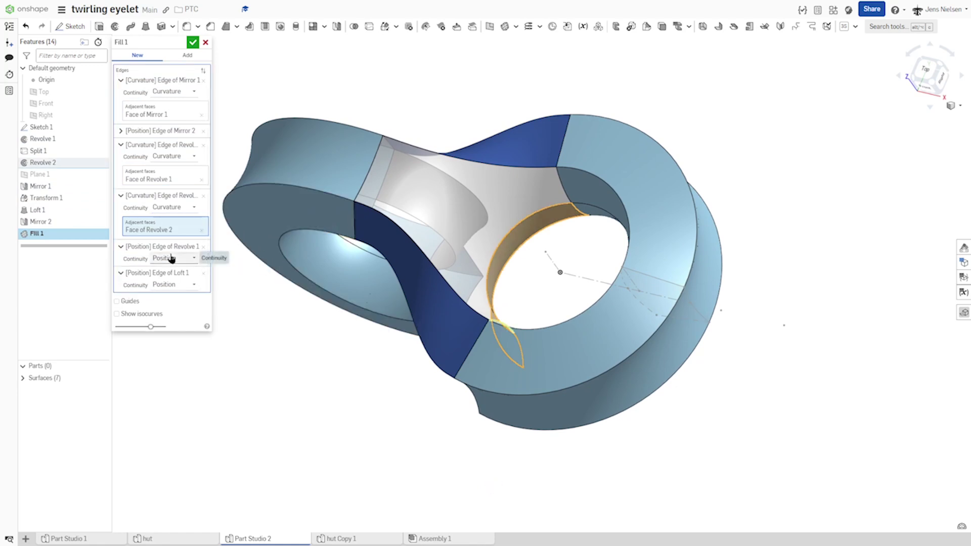
Set Curvature continuity on the front end edge of the original ring's hole against the ring's inner face, and finish the fill.
{"action": "left_click", "coordinate": [171, 259]}
{"action": "left_click", "coordinate": [180, 295]}
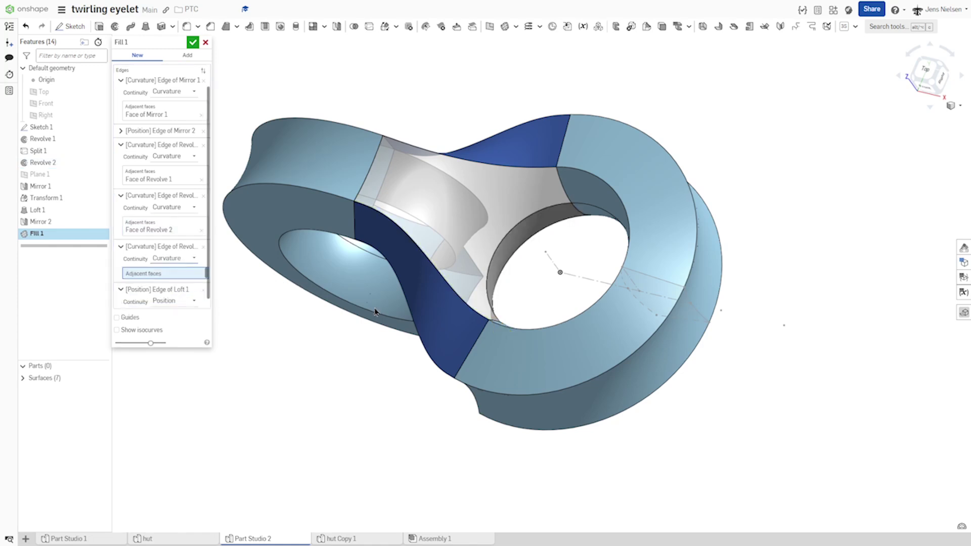
{"action": "right_click_drag", "start_coordinate": [375, 310], "coordinate": [519, 296]}
{"action": "left_click", "coordinate": [520, 296]}
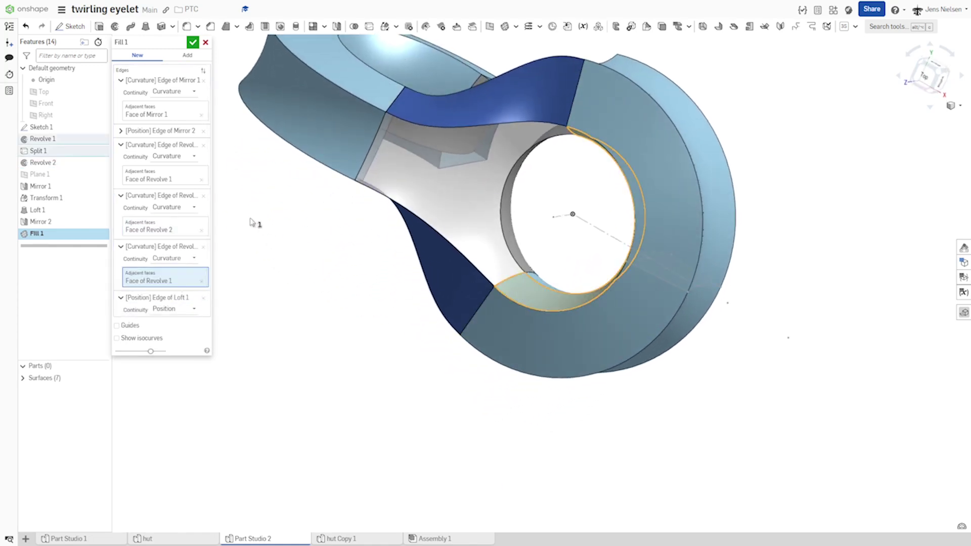
{"action": "right_click_drag", "start_coordinate": [233, 186], "coordinate": [441, 251]}
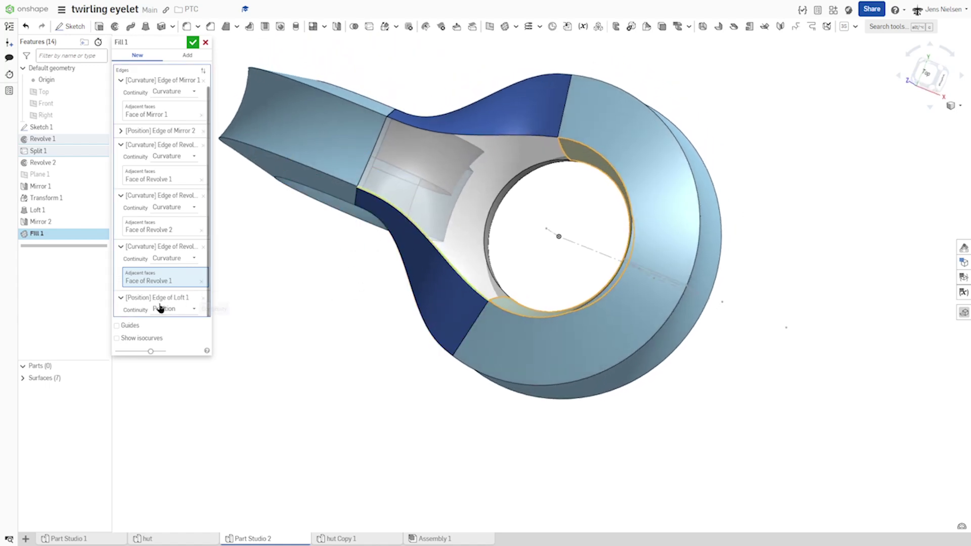
{"action": "left_click", "coordinate": [193, 43]}
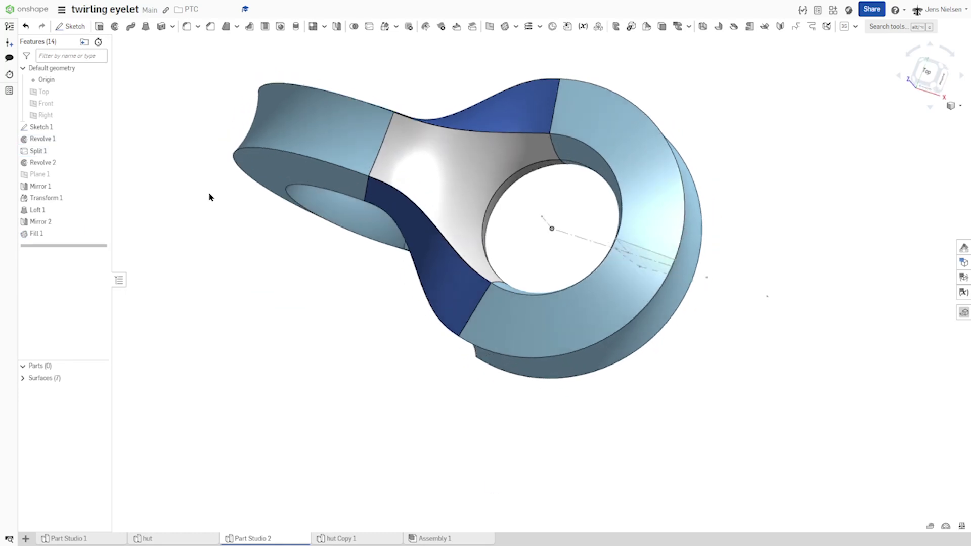
Delete the inner revolved helper surface (Revolve 2) that bounds the hole beside the fill.
{"action": "right_click_drag", "start_coordinate": [262, 117], "coordinate": [410, 47]}
{"action": "left_click", "coordinate": [408, 28]}
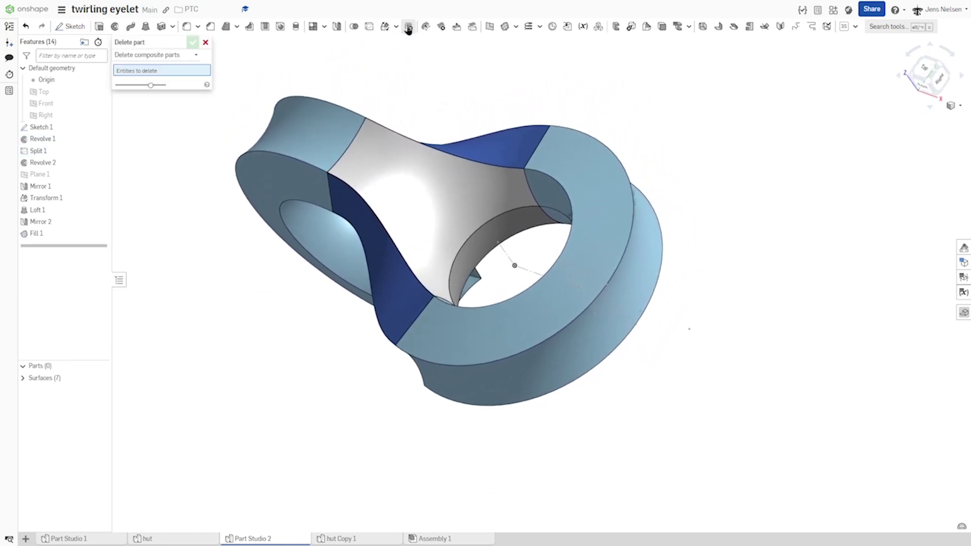
{"action": "left_click", "coordinate": [468, 254]}
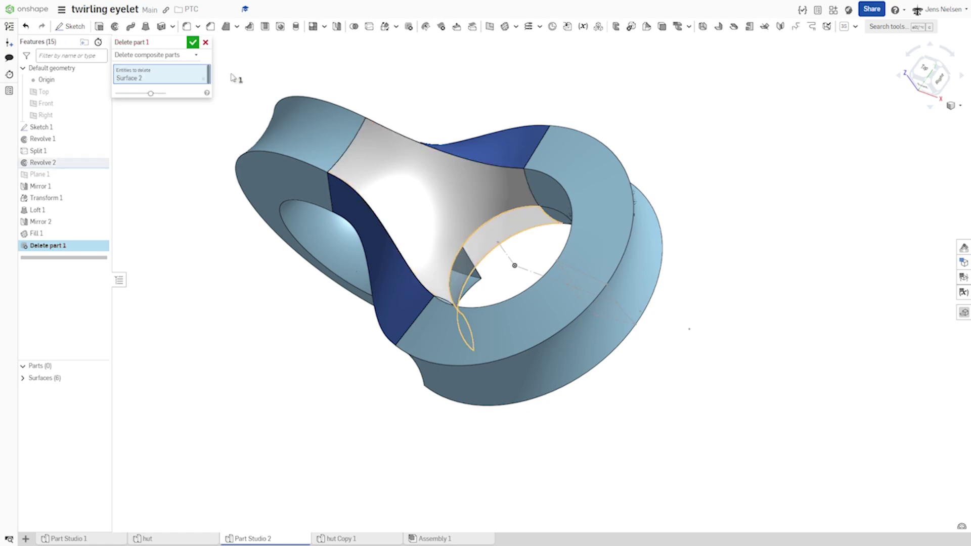
{"action": "left_click", "coordinate": [193, 43]}
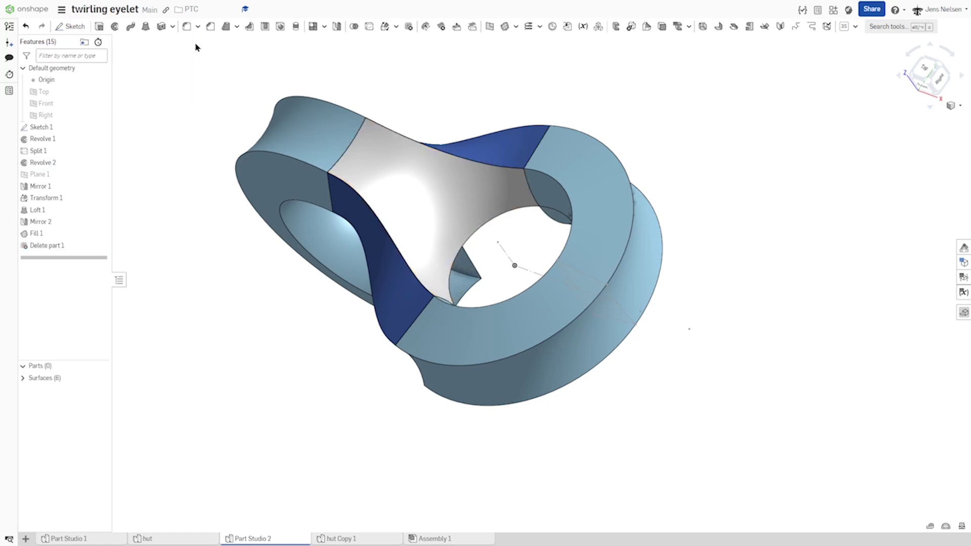
Mirror the fill surface about the Top plane as a new surface.
{"action": "left_click", "coordinate": [336, 26]}
{"action": "left_click", "coordinate": [379, 170]}
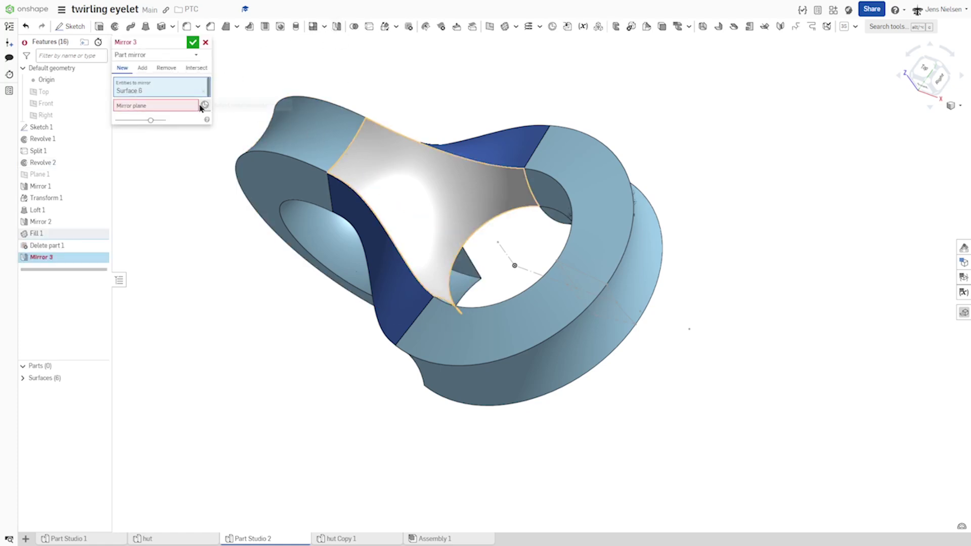
{"action": "left_click", "coordinate": [185, 108]}
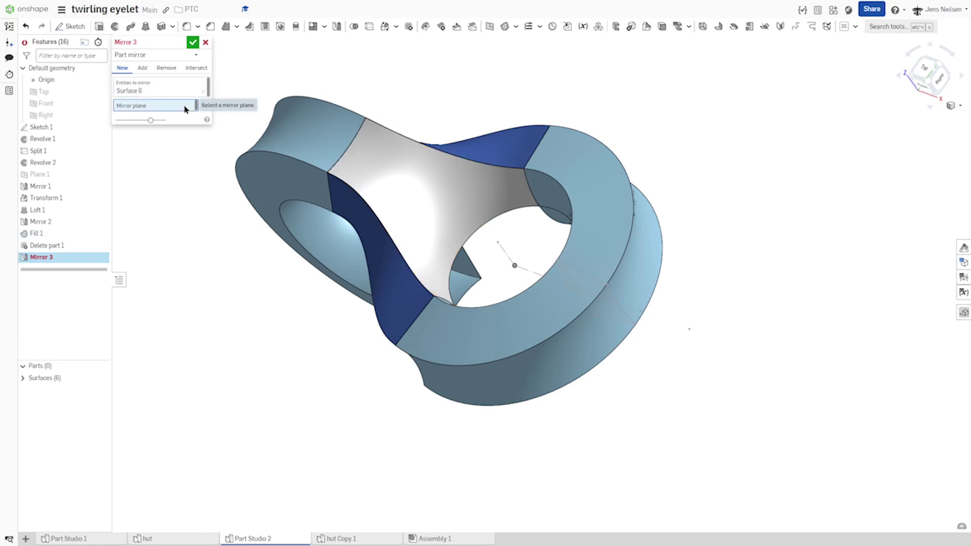
{"action": "left_click", "coordinate": [56, 96]}
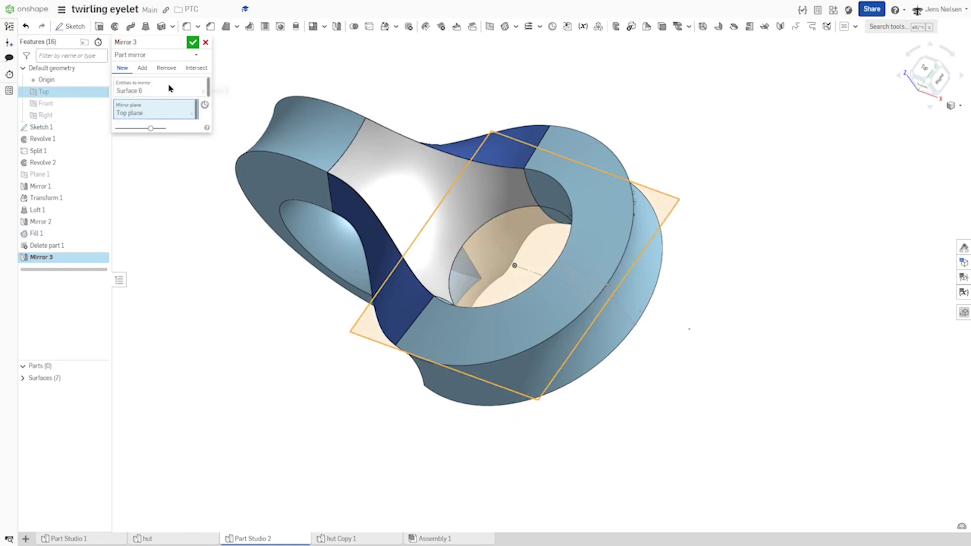
{"action": "left_click", "coordinate": [194, 44]}
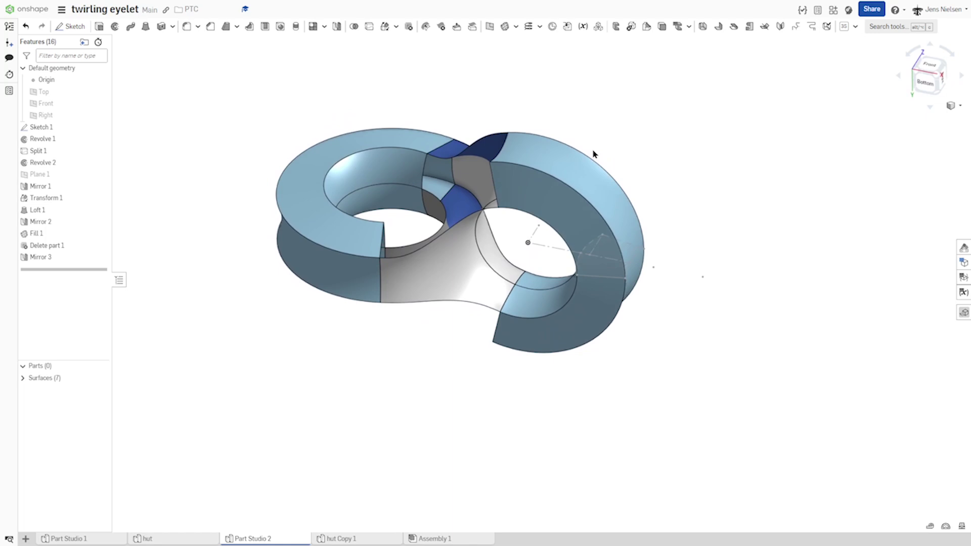
Mirror the two blue connecting loft surfaces about the Top plane as new surfaces.
{"action": "left_click", "coordinate": [336, 27]}
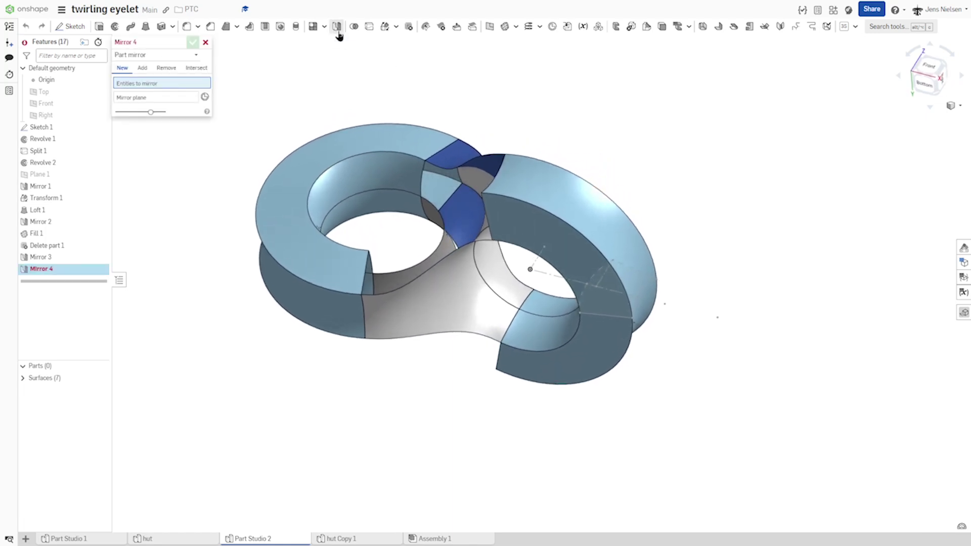
{"action": "left_click", "coordinate": [454, 157]}
{"action": "left_click", "coordinate": [459, 208]}
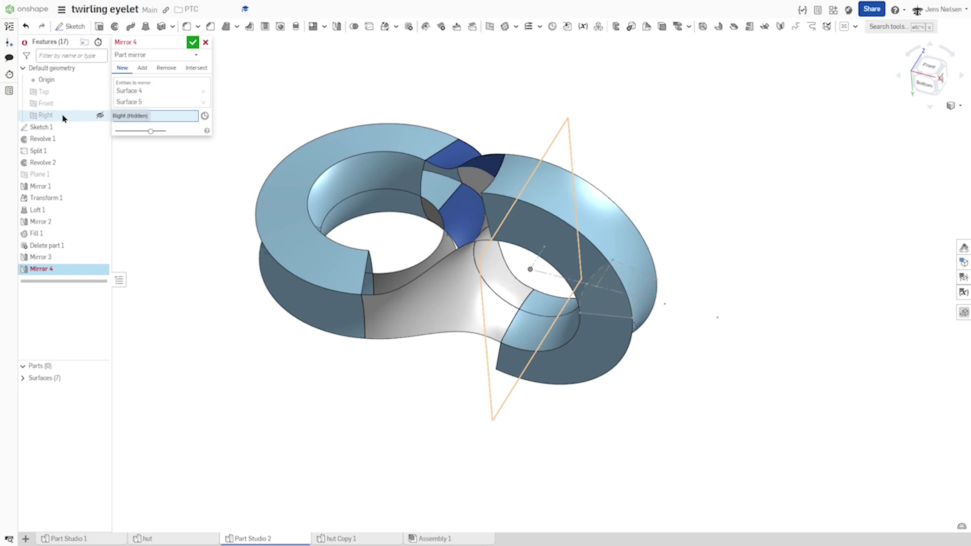
{"action": "left_click", "coordinate": [76, 115]}
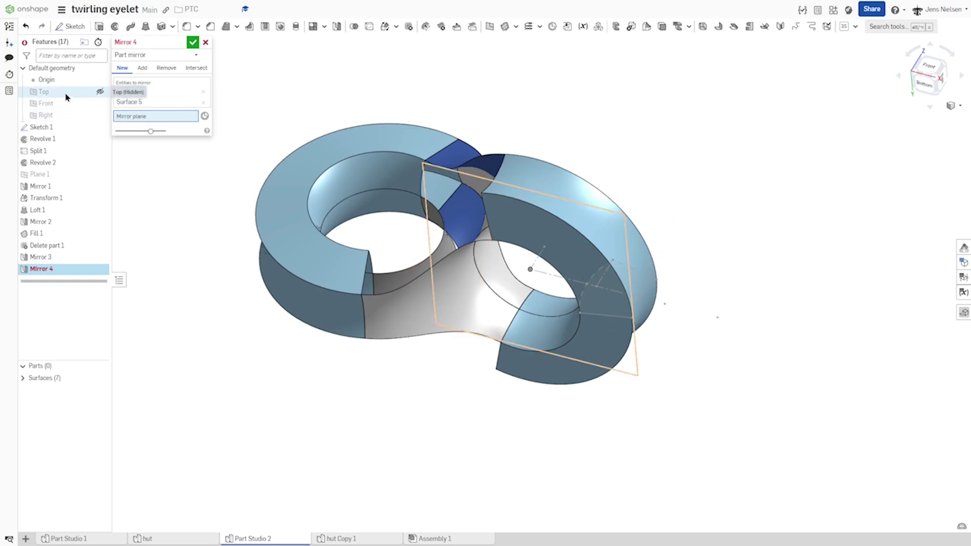
{"action": "left_click", "coordinate": [66, 96]}
{"action": "left_click", "coordinate": [192, 44]}
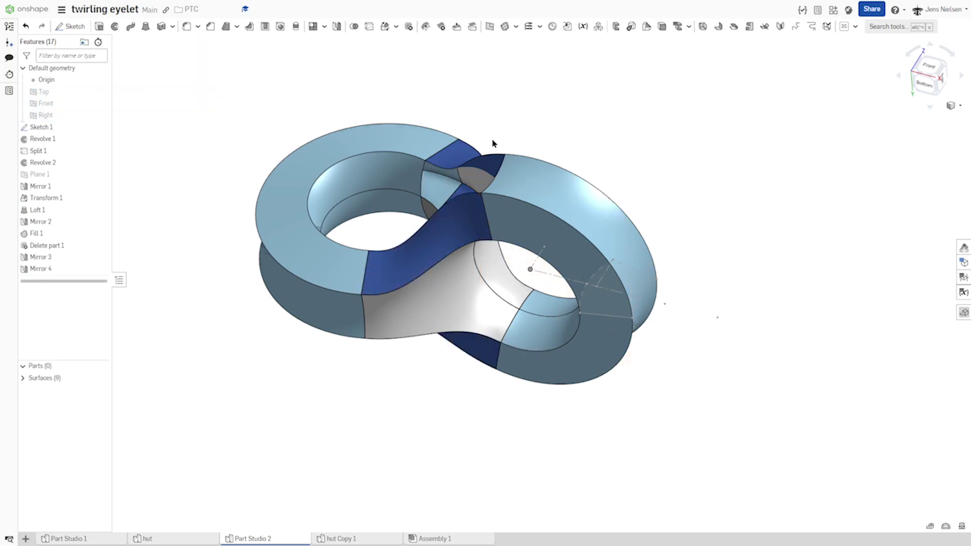
Start a fill surface bounded by one Loft 1 edge, the original ring's outer end edge and the opposite Mirror 4 loft edge.
{"action": "key", "text": "Left"}
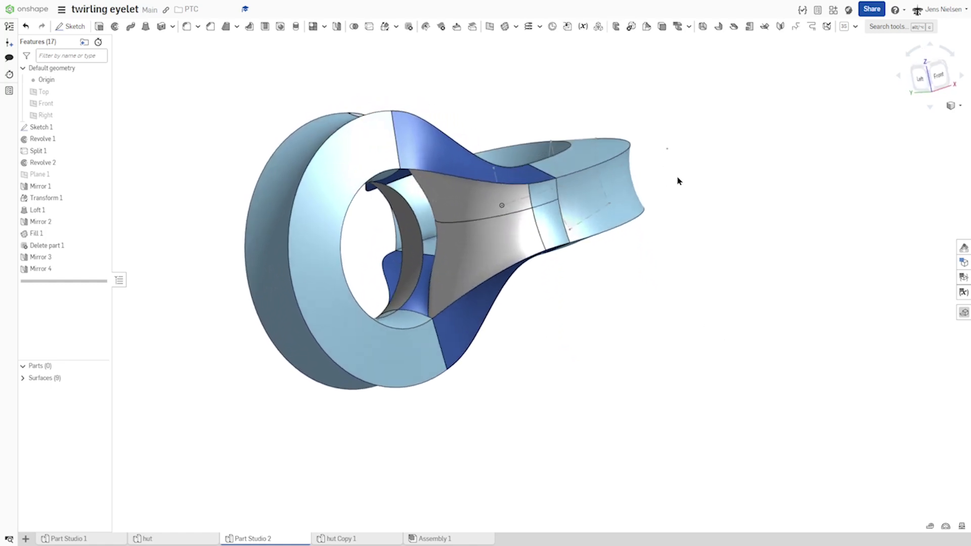
{"action": "key", "text": "Up"}
{"action": "key", "text": "Up"}
{"action": "key", "text": "Up"}
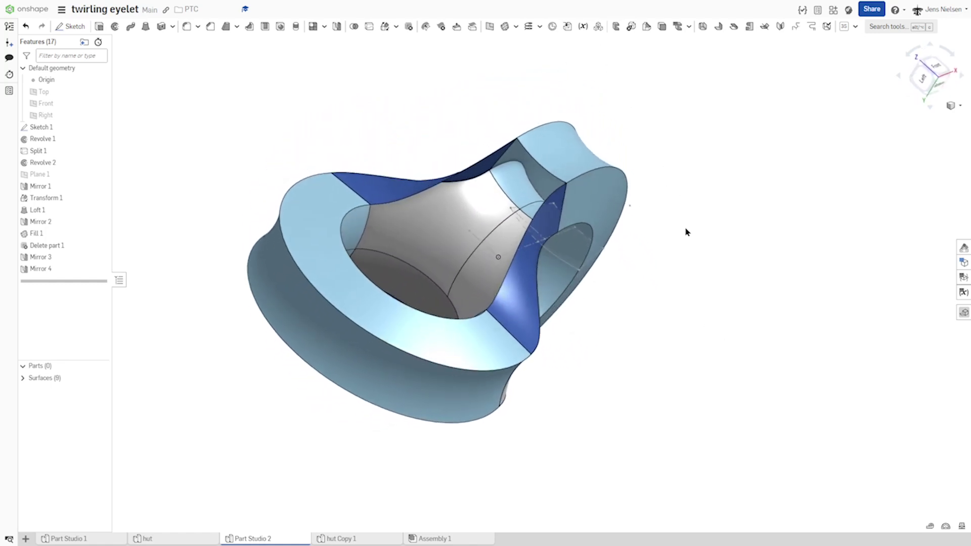
{"action": "key", "text": "Down"}
{"action": "key", "text": "Down"}
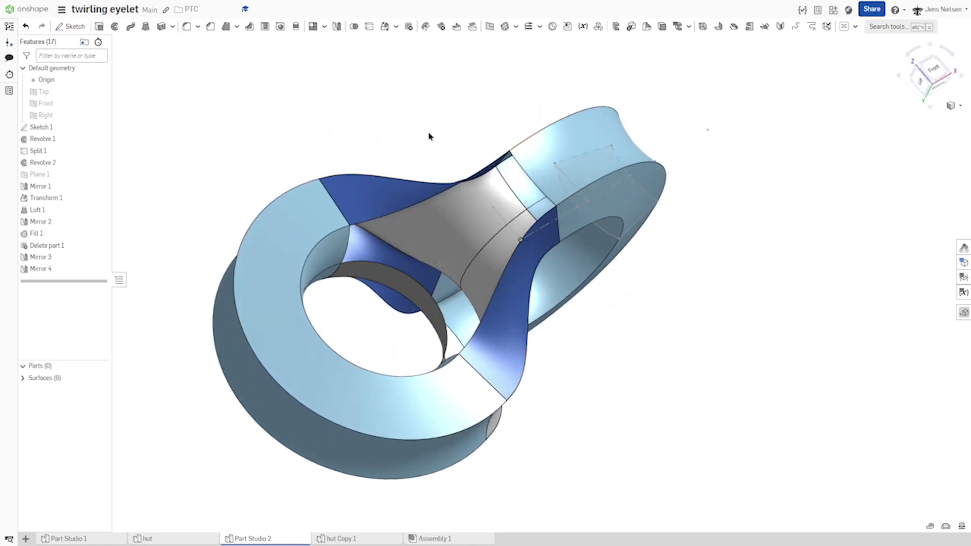
{"action": "left_click", "coordinate": [505, 27]}
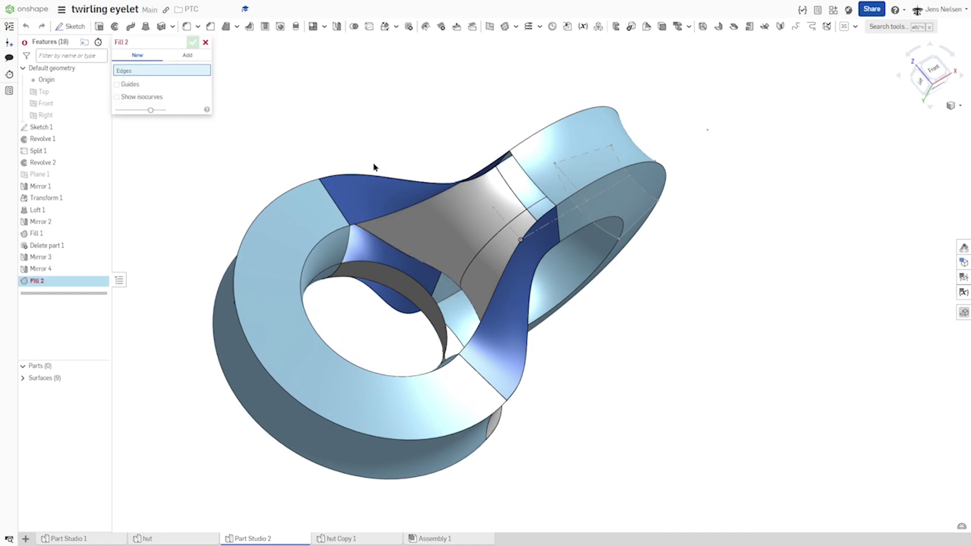
{"action": "key", "text": "Right"}
{"action": "left_click", "coordinate": [348, 215]}
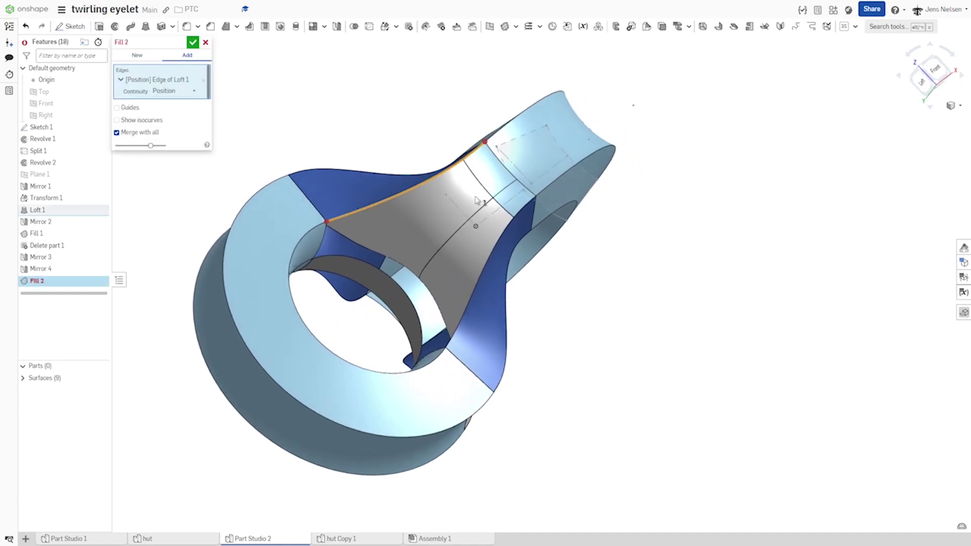
{"action": "right_click_drag", "start_coordinate": [475, 197], "coordinate": [451, 168]}
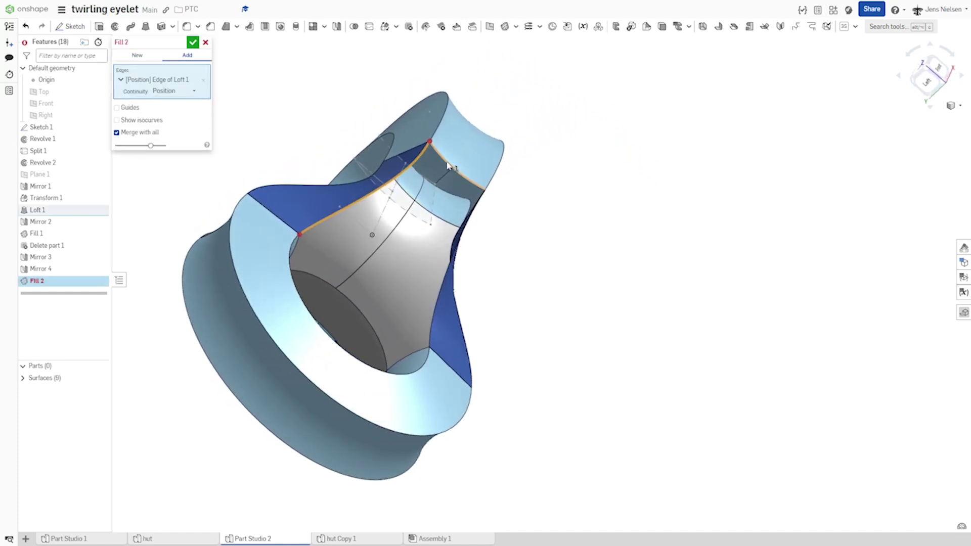
{"action": "left_click", "coordinate": [447, 165]}
{"action": "key", "text": "Left"}
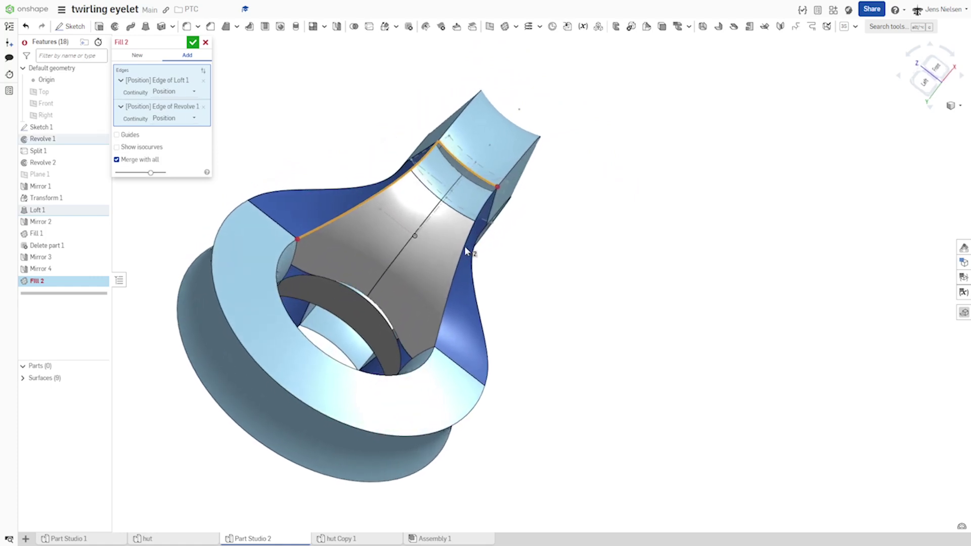
{"action": "left_click", "coordinate": [464, 251]}
{"action": "key", "text": "Left"}
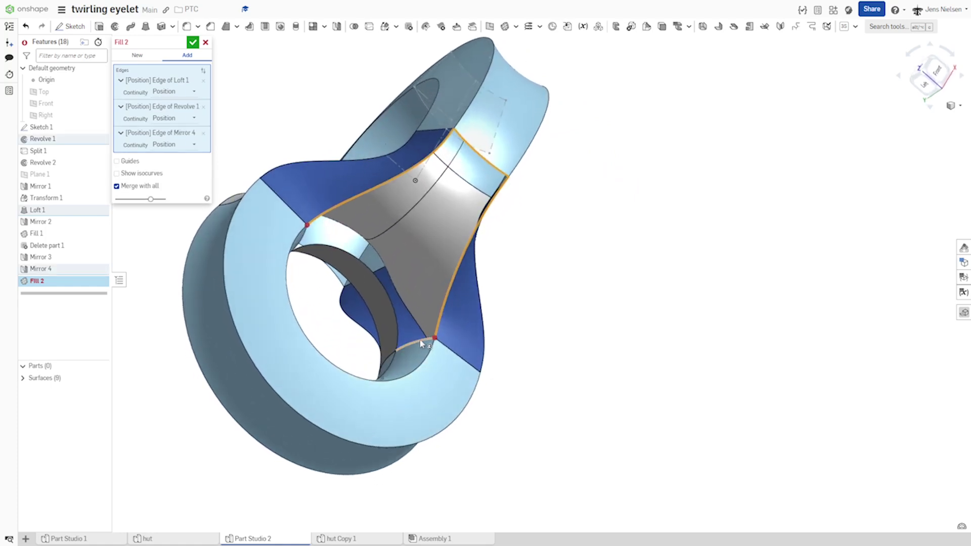
Close the fill boundary with the rotated ring's two short hole end edges and the curved helper edge, creating a new surface.
{"action": "left_click", "coordinate": [421, 344]}
{"action": "left_click", "coordinate": [401, 336]}
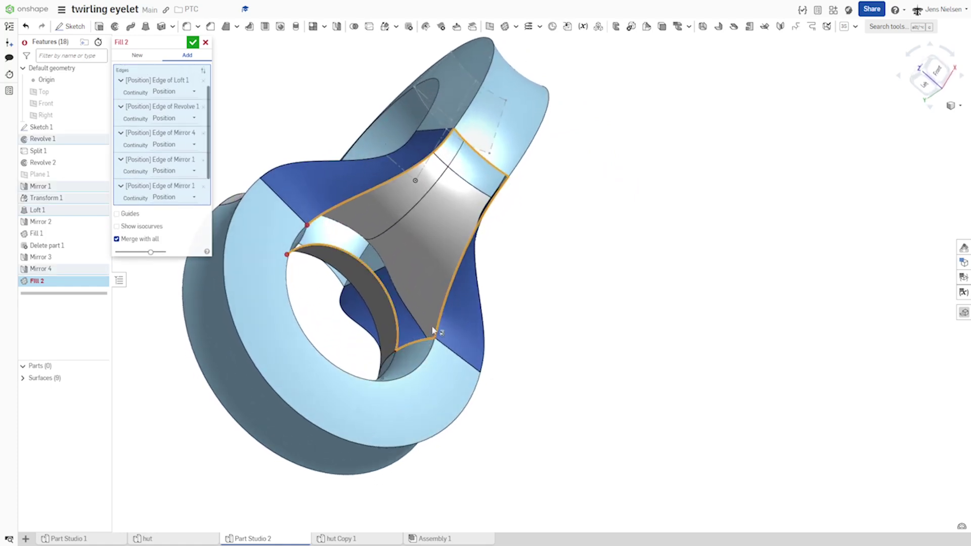
{"action": "key", "text": "Left"}
{"action": "key", "text": "Left"}
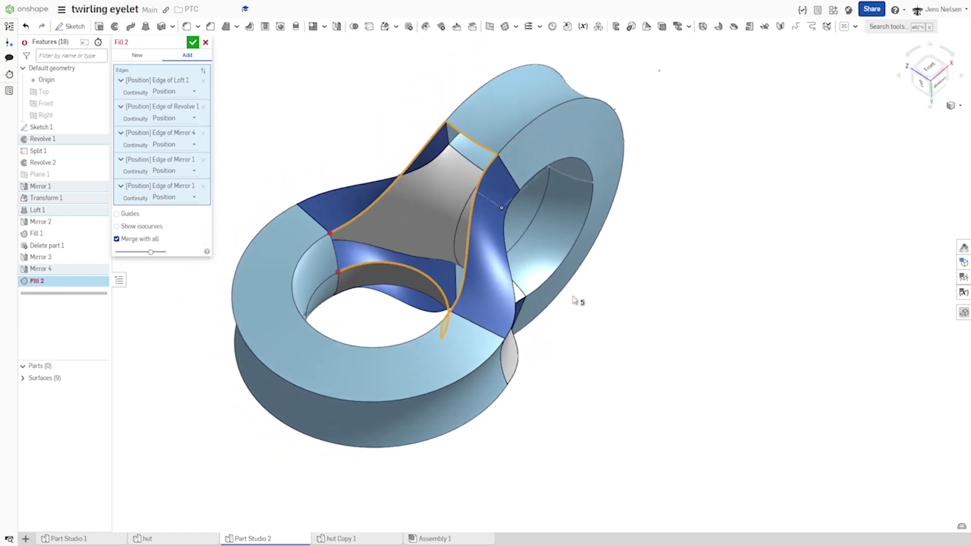
{"action": "left_click", "coordinate": [338, 266]}
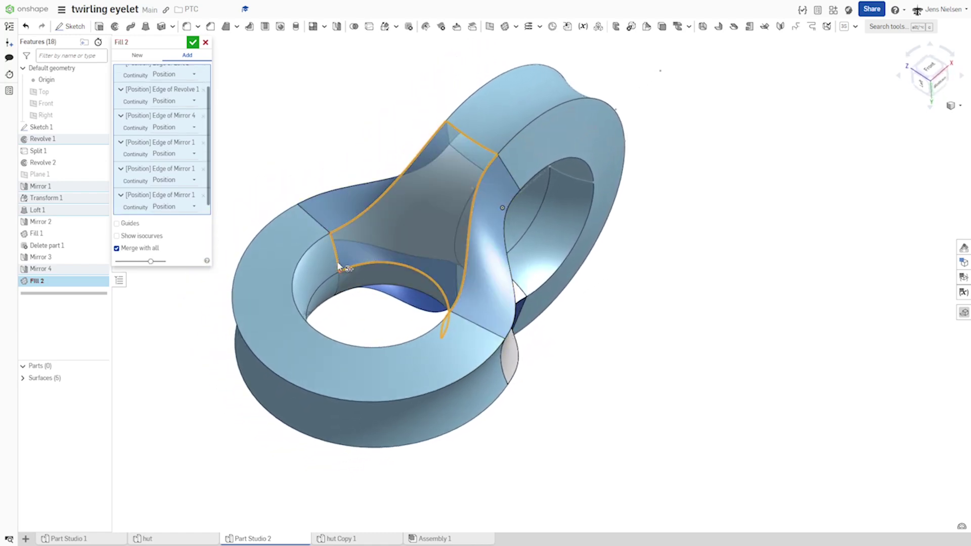
{"action": "left_click", "coordinate": [142, 59]}
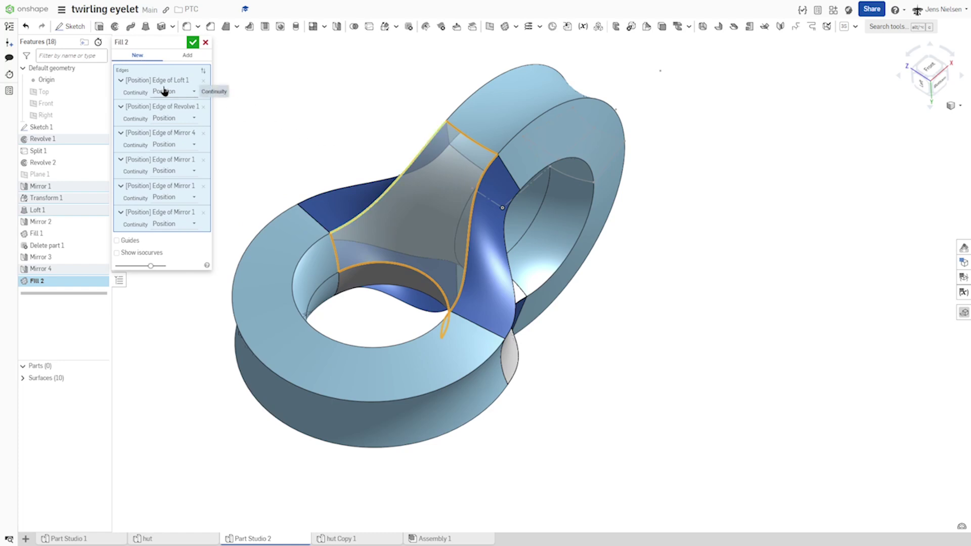
Set Curvature continuity on the fill's Revolve 1 edge, with the original ring's outer concave face as the adjacent face.
{"action": "left_click", "coordinate": [194, 120]}
{"action": "left_click", "coordinate": [181, 159]}
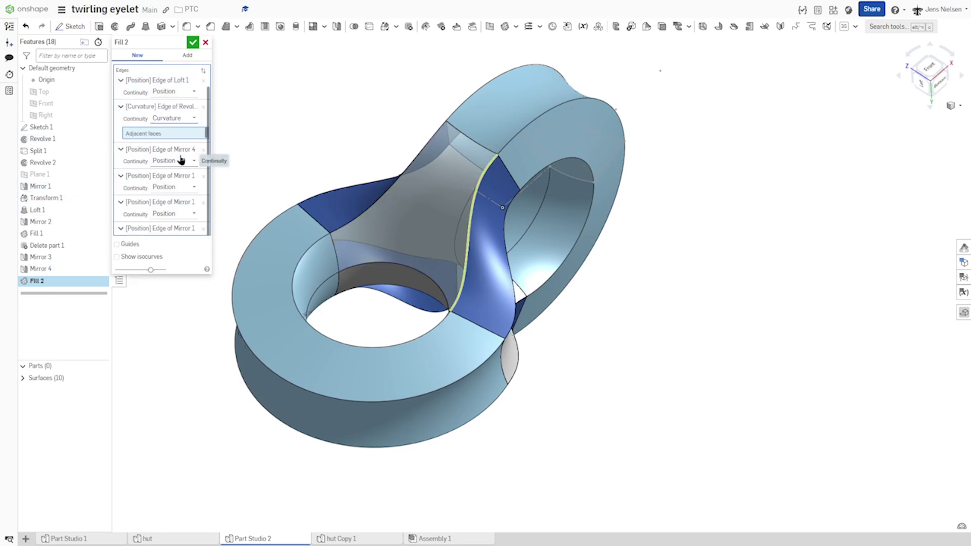
{"action": "left_click", "coordinate": [485, 128]}
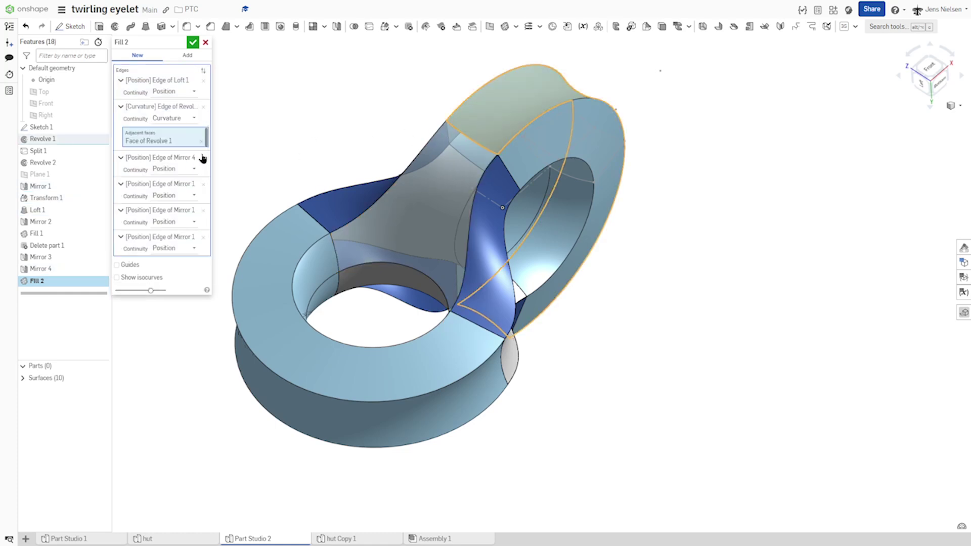
Set Curvature continuity on the fill's first short hole end edge, with the rotated ring's inner hole face as the adjacent face.
{"action": "key", "text": "Left"}
{"action": "key", "text": "Left"}
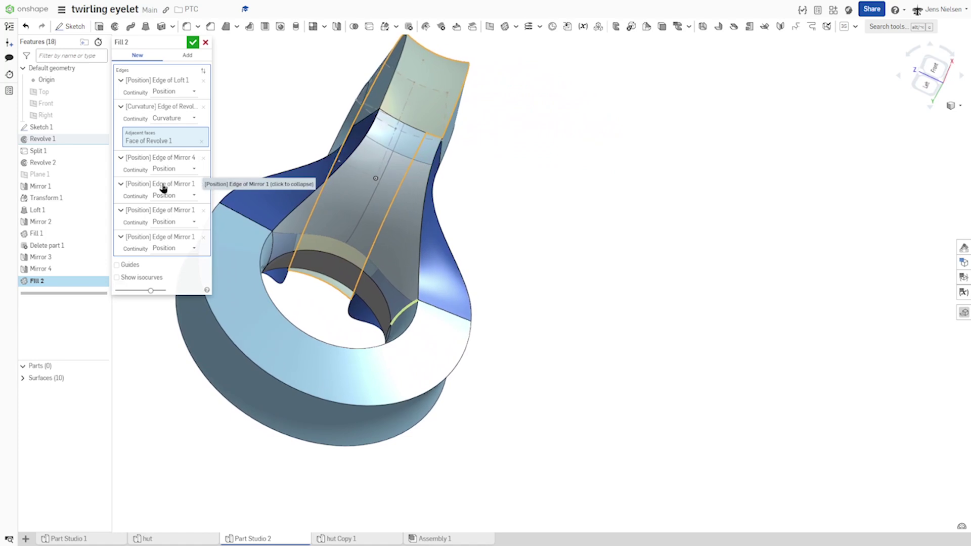
{"action": "left_click", "coordinate": [191, 196]}
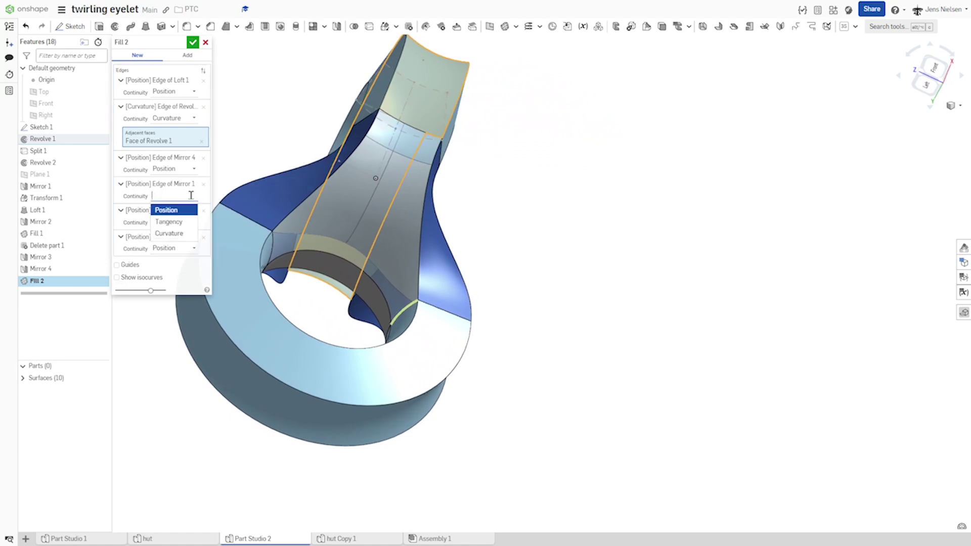
{"action": "left_click", "coordinate": [172, 233]}
{"action": "key", "text": "Left"}
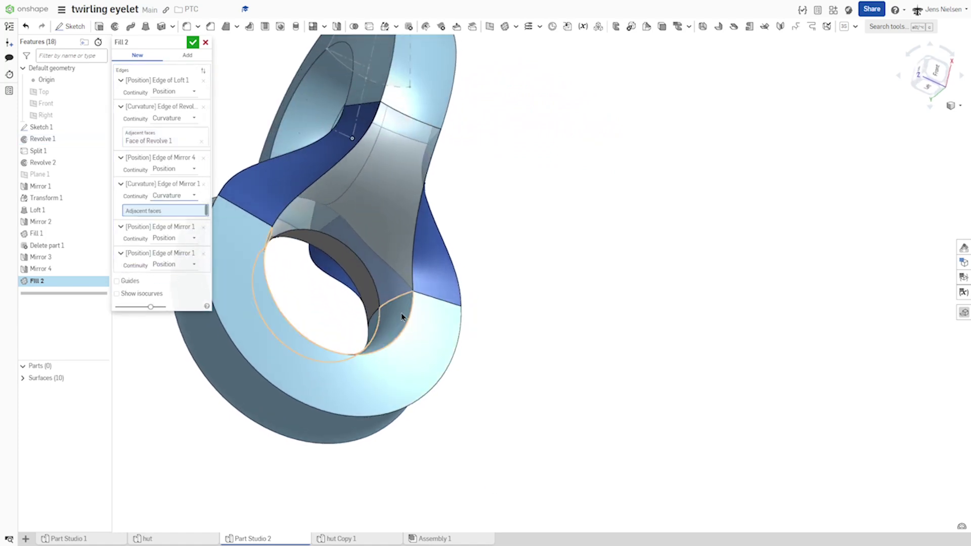
{"action": "left_click", "coordinate": [402, 317]}
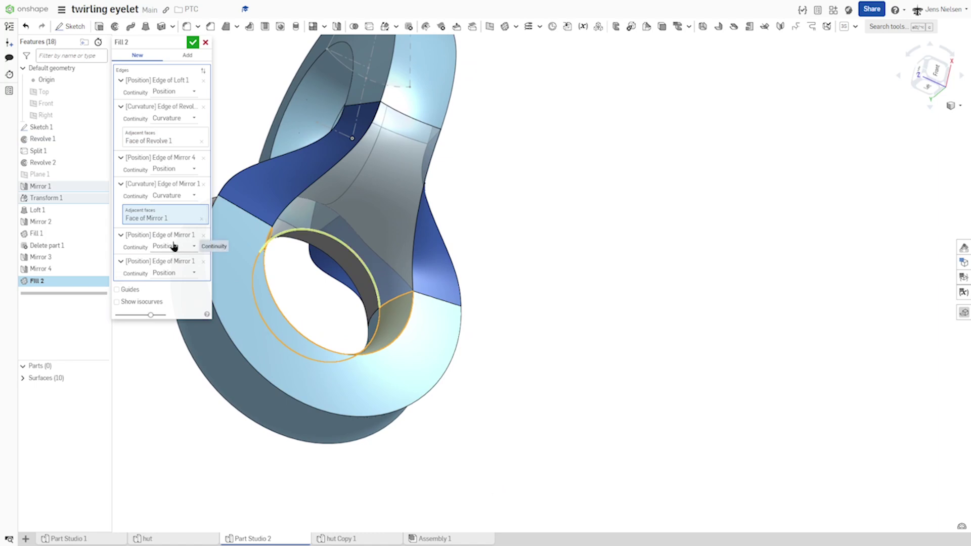
Set Curvature continuity on the fill's curved hole edge, with the mirrored helper surface as the adjacent face.
{"action": "left_click", "coordinate": [194, 246]}
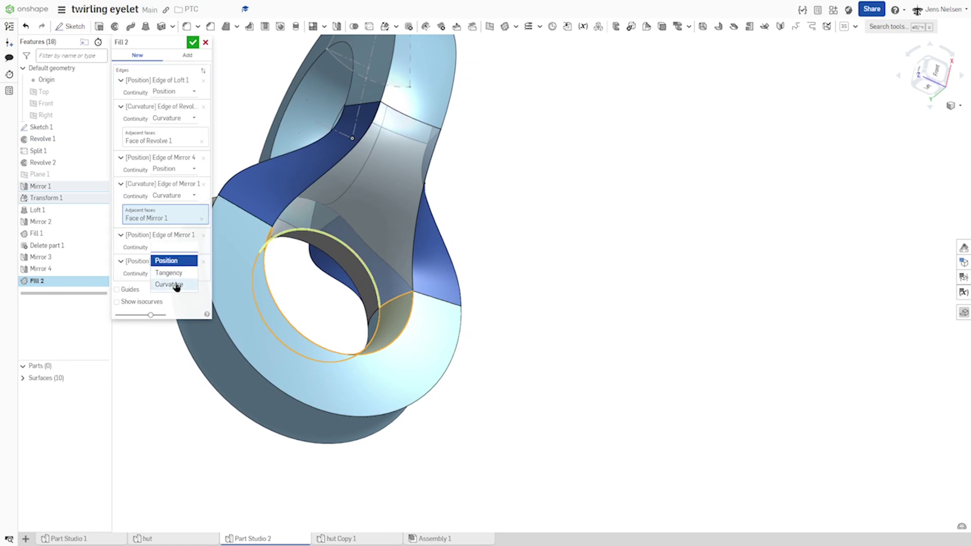
{"action": "left_click", "coordinate": [178, 283]}
{"action": "left_click", "coordinate": [335, 260]}
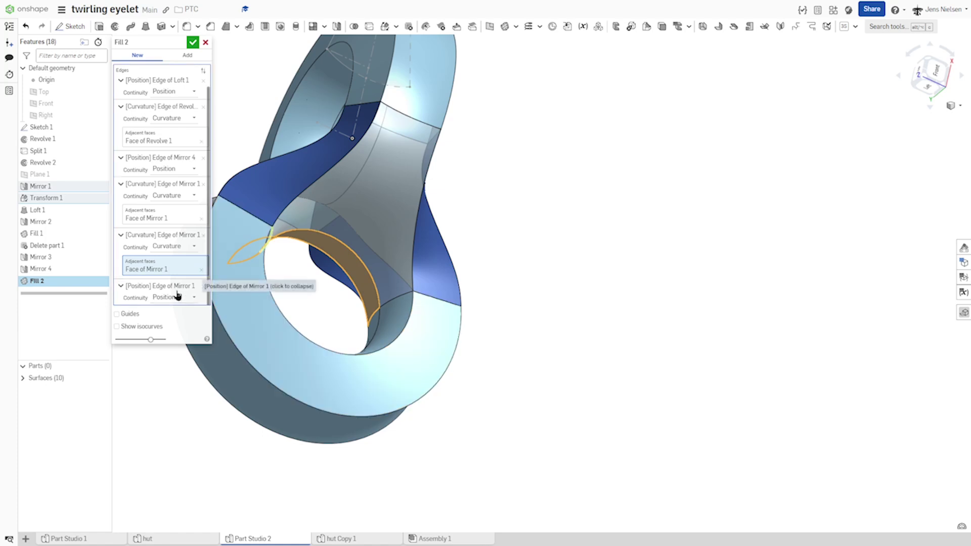
Set Curvature continuity on the fill's remaining short hole end edge against the rotated ring's inner face, and finish the fill.
{"action": "left_click", "coordinate": [192, 296]}
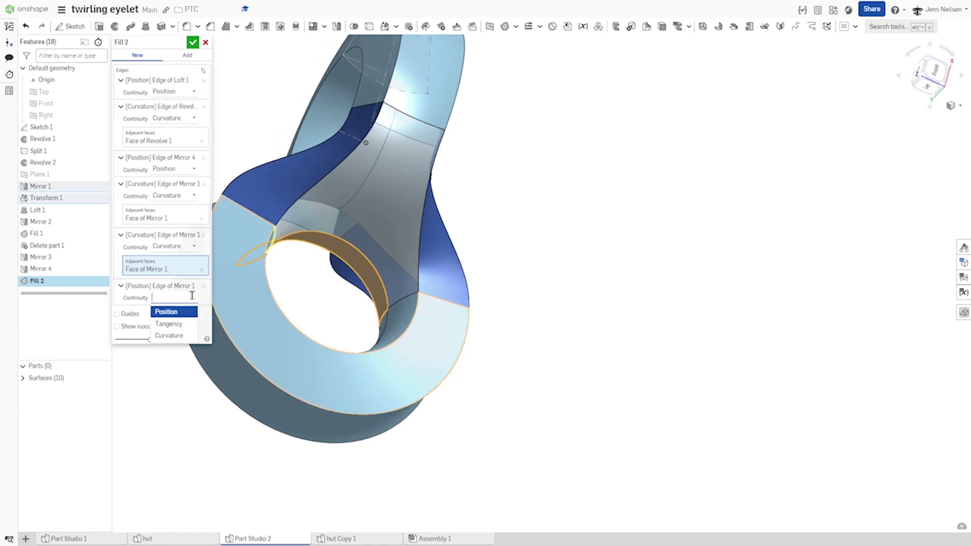
{"action": "left_click", "coordinate": [178, 335]}
{"action": "right_click_drag", "start_coordinate": [312, 308], "coordinate": [295, 255]}
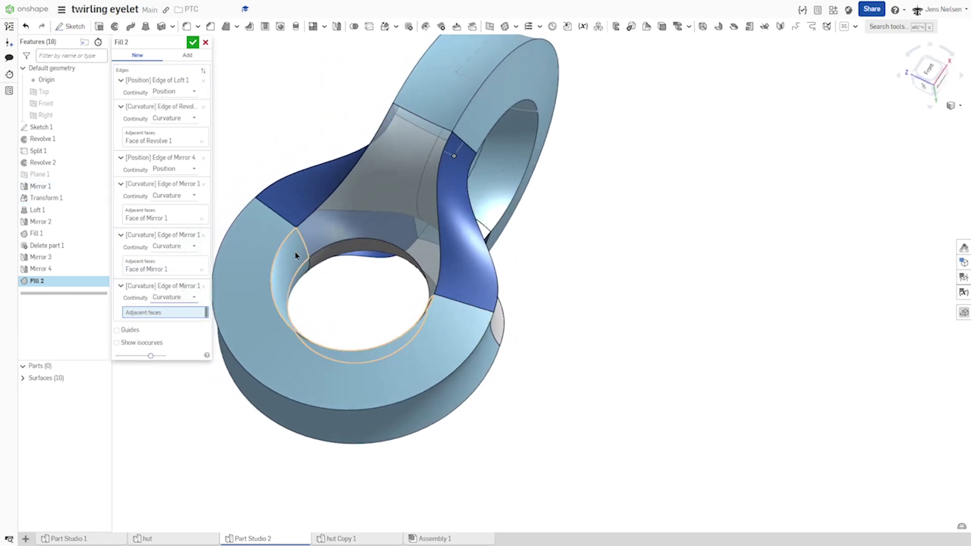
{"action": "left_click", "coordinate": [296, 256]}
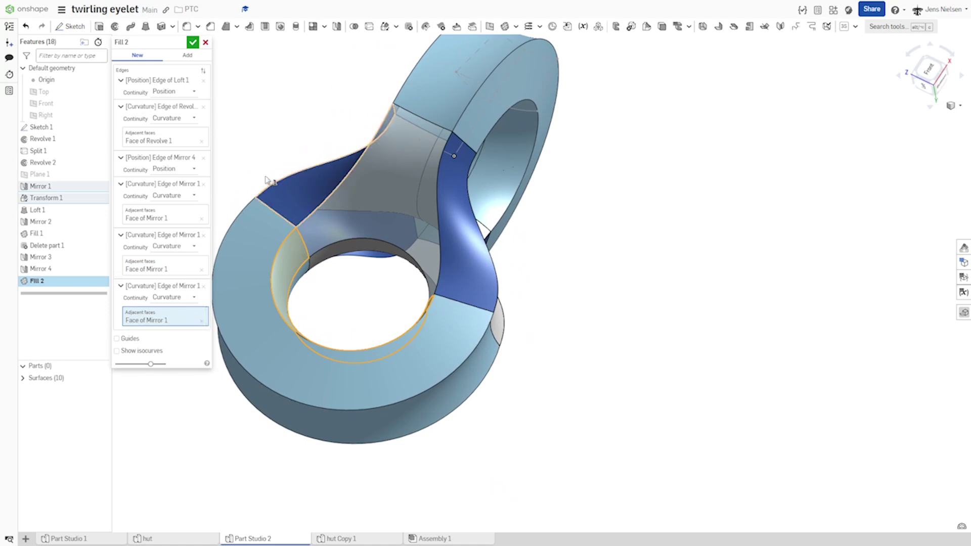
{"action": "left_click", "coordinate": [193, 43]}
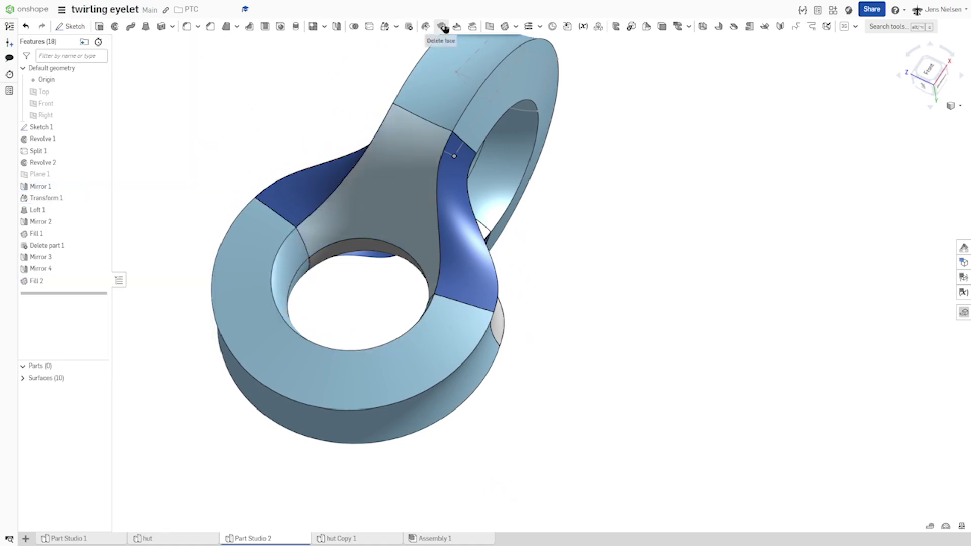
Delete the mirrored helper surface (Surface 3) inside the rotated ring's hole.
{"action": "left_click", "coordinate": [408, 26]}
{"action": "left_click", "coordinate": [340, 252]}
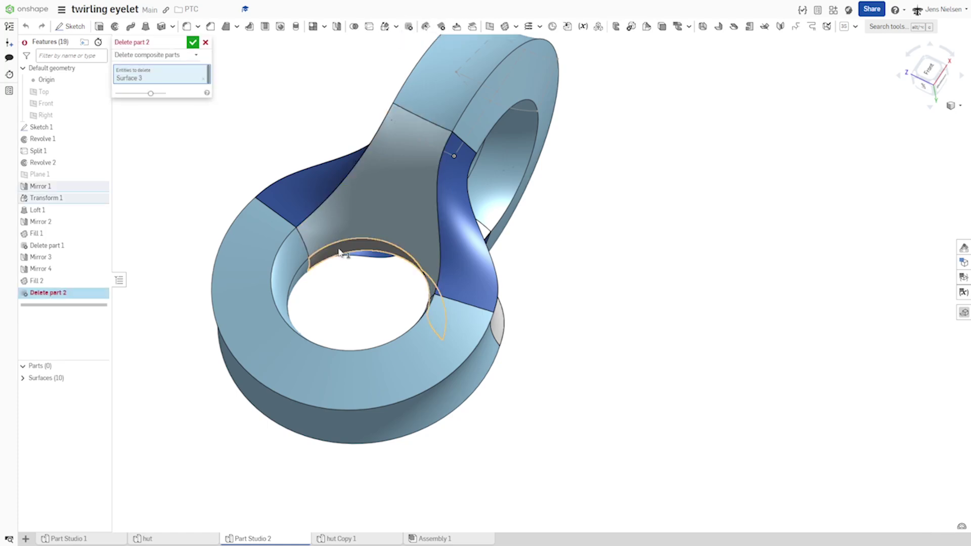
{"action": "left_click", "coordinate": [193, 42]}
Mirror the second fill surface about the Front plane as a new surface.
{"action": "left_click", "coordinate": [336, 26]}
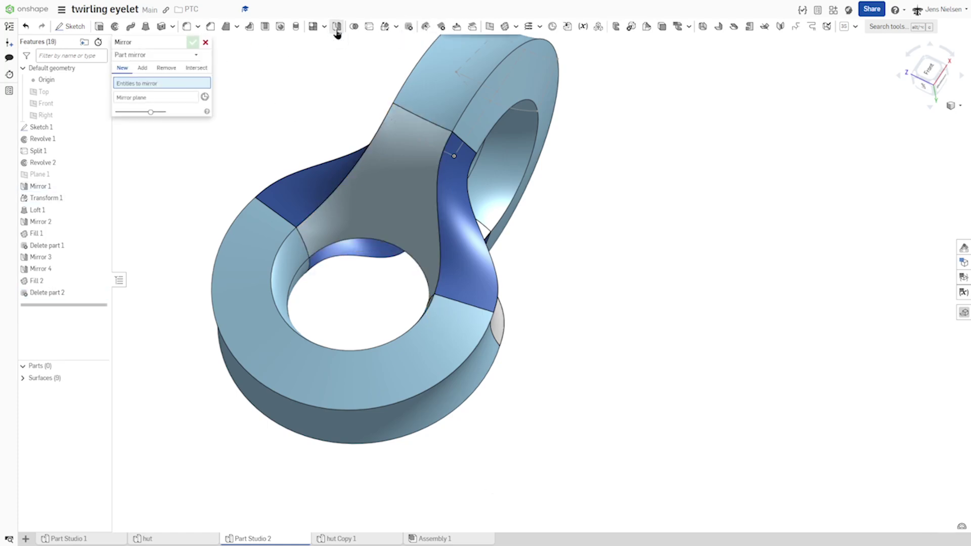
{"action": "left_click", "coordinate": [383, 172]}
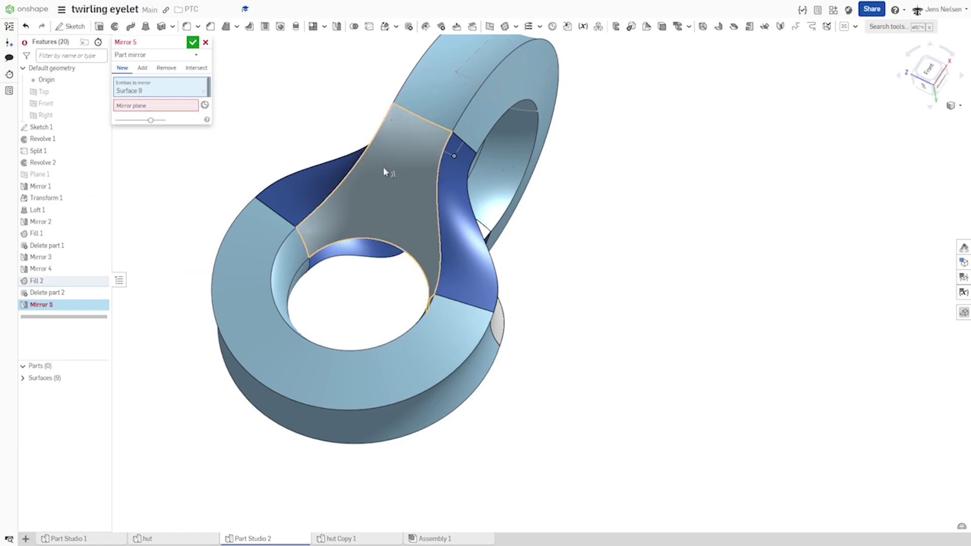
{"action": "left_click", "coordinate": [162, 104]}
{"action": "left_click", "coordinate": [49, 105]}
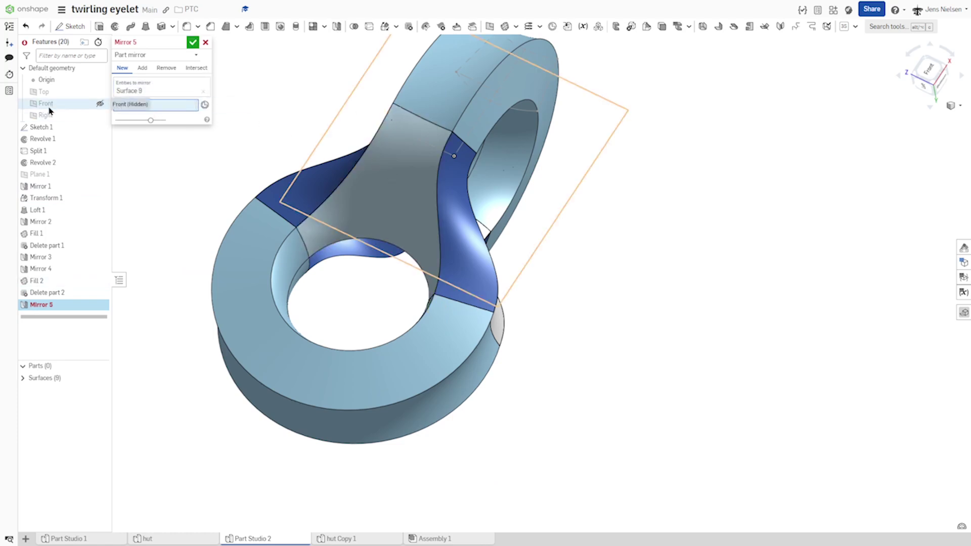
{"action": "left_click", "coordinate": [49, 105]}
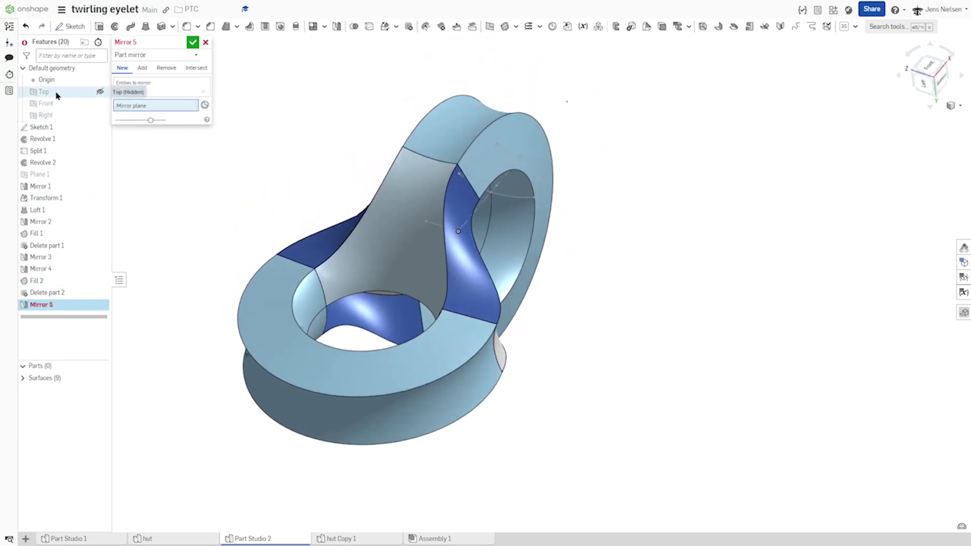
{"action": "left_click", "coordinate": [55, 105]}
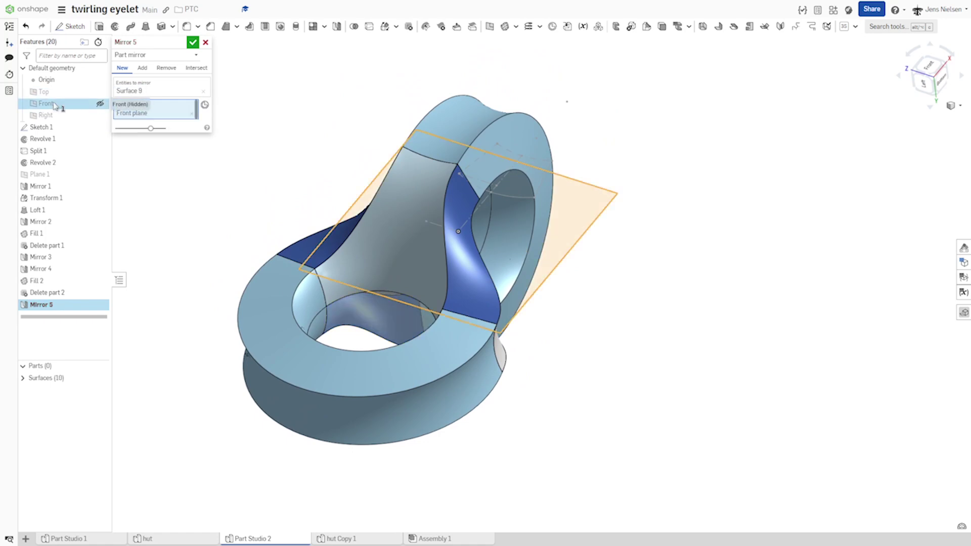
{"action": "left_click", "coordinate": [193, 43]}
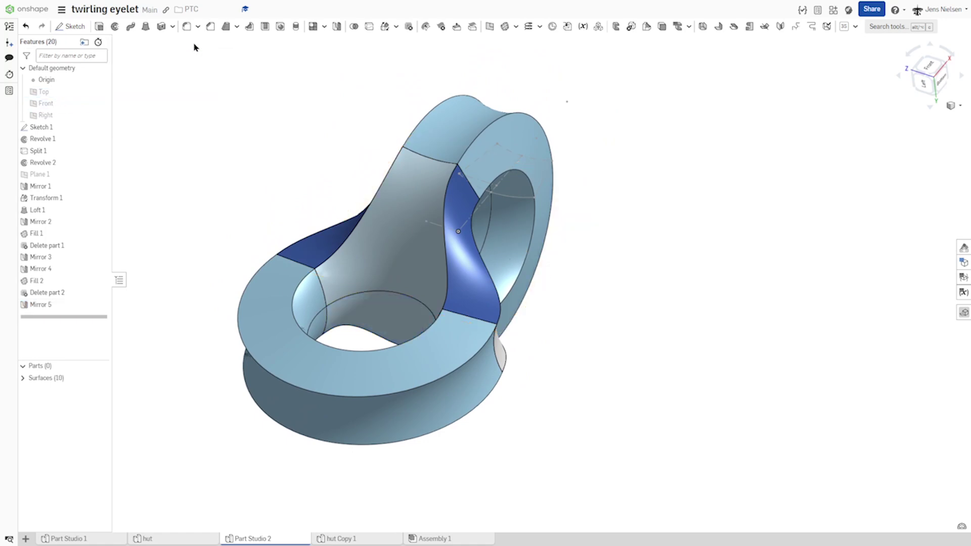
Hide Sketch 1 so only the eyelet surfaces are displayed.
{"action": "right_click_drag", "start_coordinate": [239, 79], "coordinate": [728, 234]}
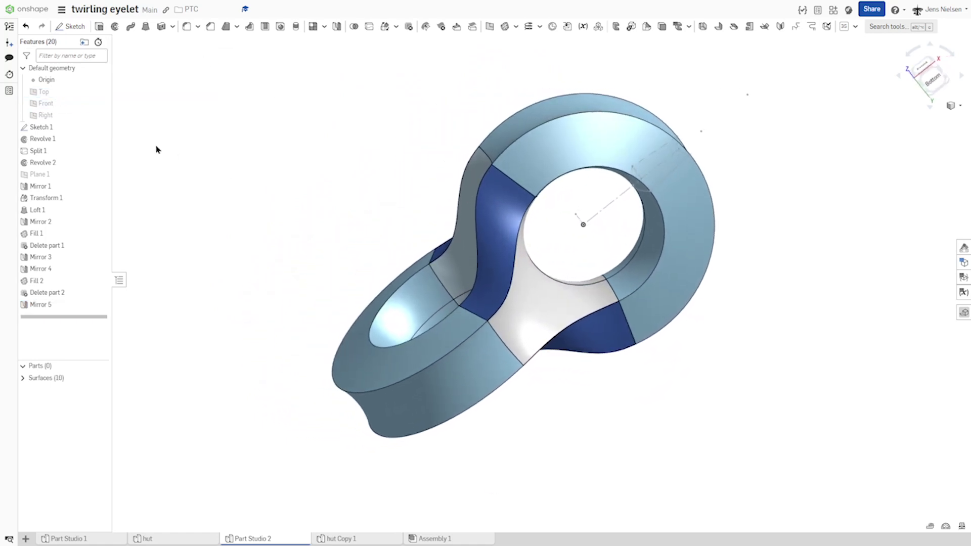
{"action": "left_click", "coordinate": [101, 128]}
{"action": "right_click_drag", "start_coordinate": [271, 151], "coordinate": [588, 223]}
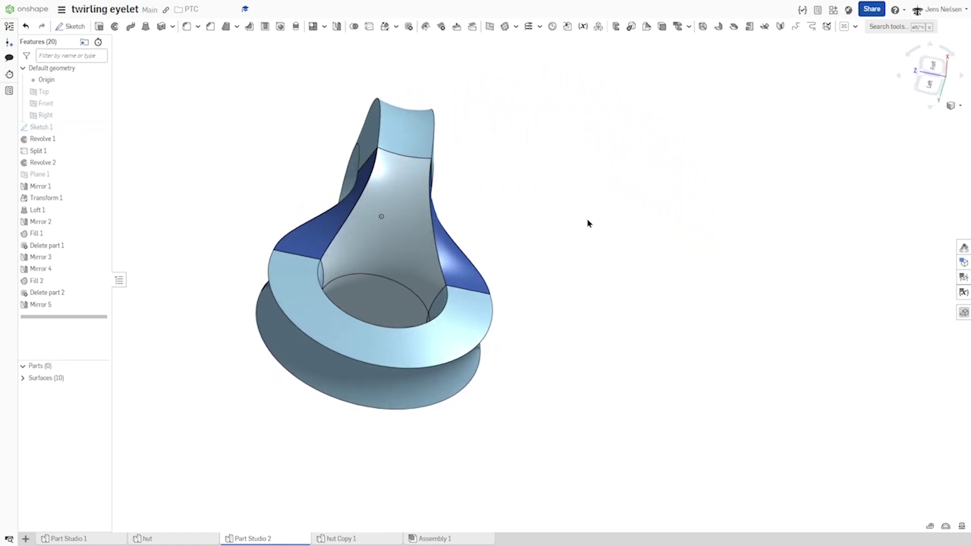
{"action": "mouse_move", "coordinate": [588, 218]}
{"action": "right_mouse_down"}
{"action": "mouse_move", "coordinate": [529, 162]}
{"action": "mouse_move", "coordinate": [395, 125]}
{"action": "right_mouse_up"}
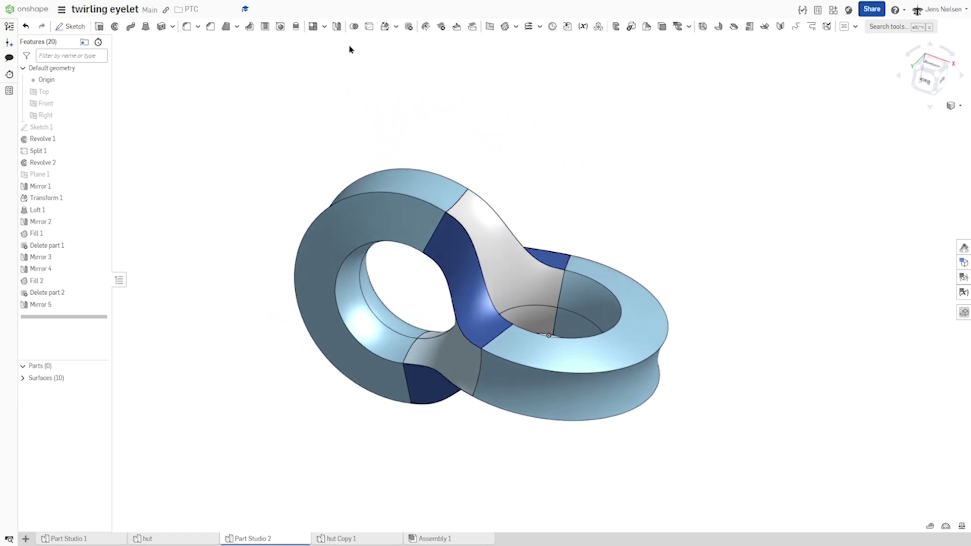
Combine all ten eyelet surfaces into one solid part with a Boolean union.
{"action": "left_click", "coordinate": [354, 27]}
{"action": "key", "text": "f"}
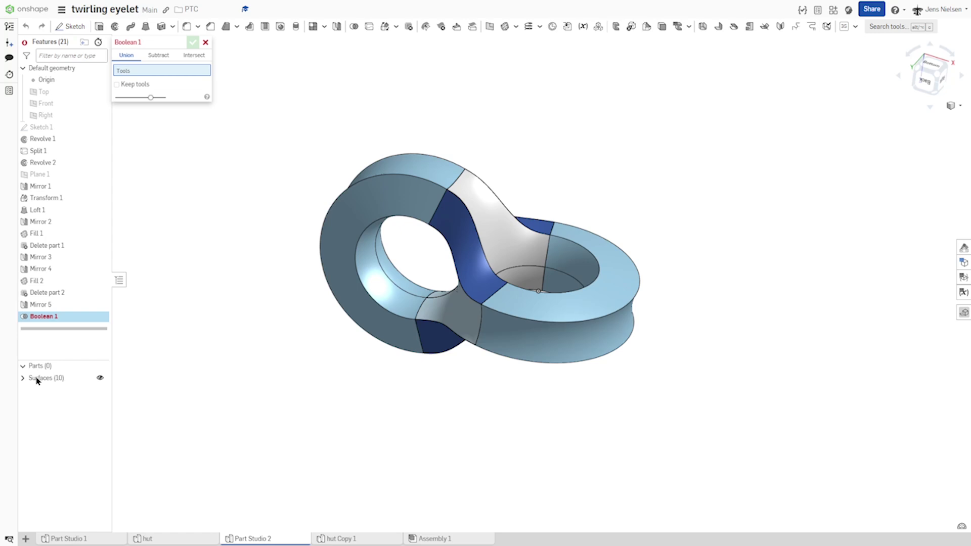
{"action": "left_click_drag", "start_coordinate": [686, 408], "coordinate": [254, 133]}
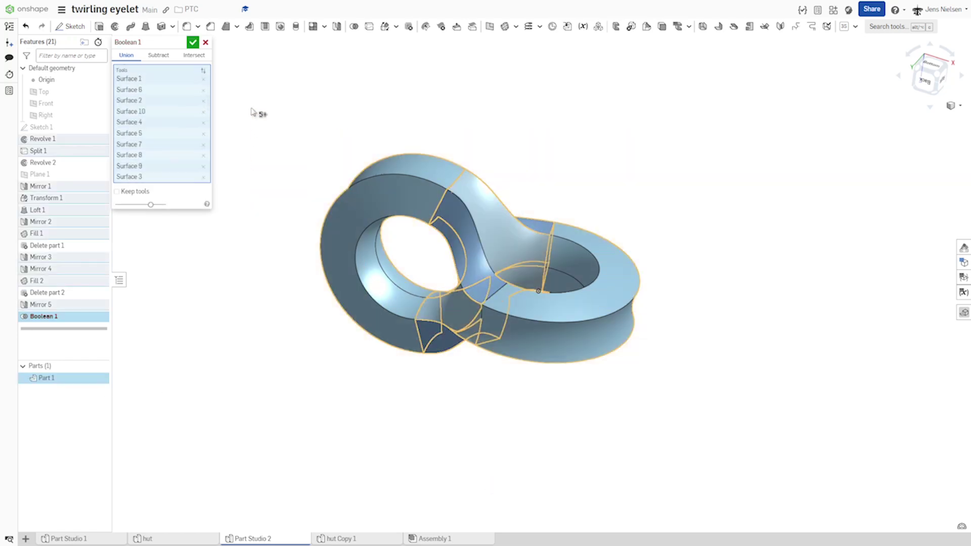
{"action": "left_click", "coordinate": [194, 42]}
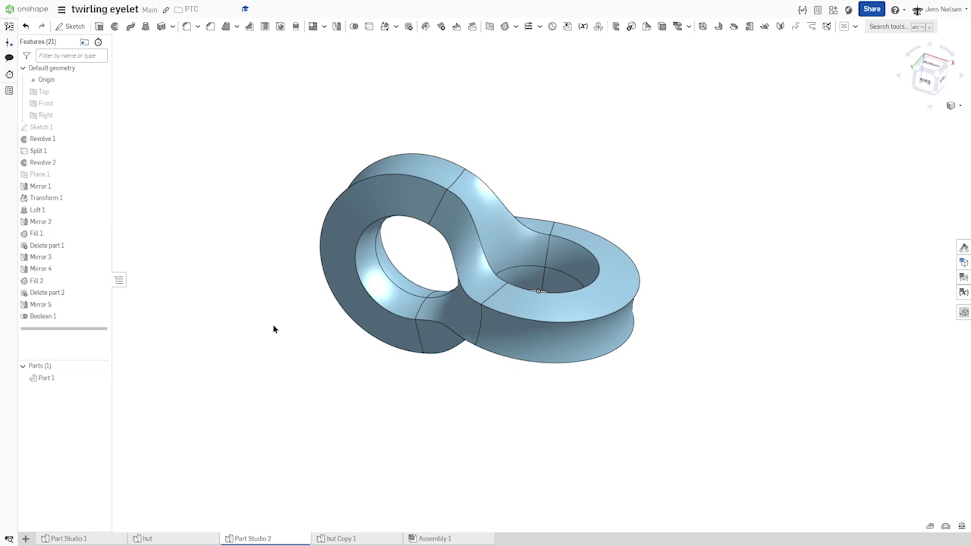
Change the appearance of Part 1 to the blue-grey palette colour #879199.
{"action": "key", "text": "shift+7"}
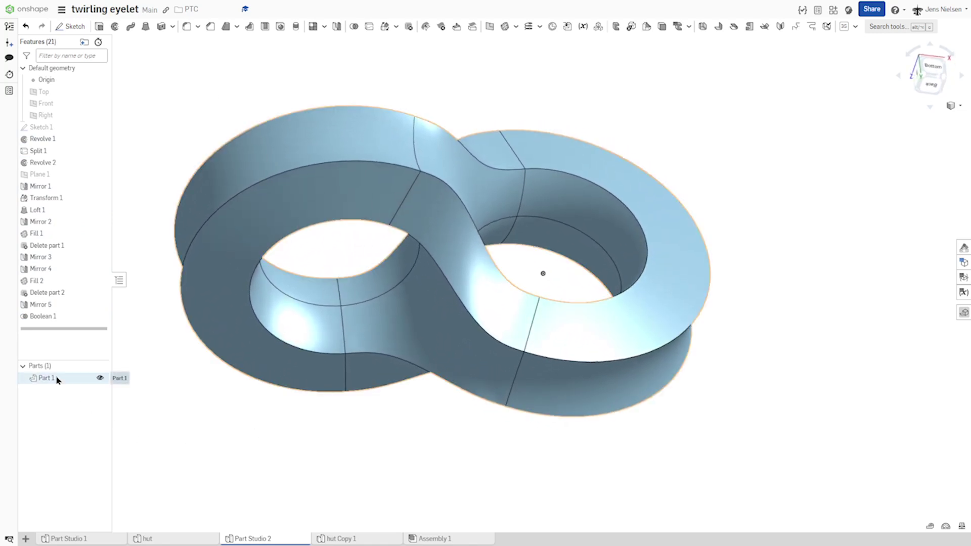
{"action": "right_click", "coordinate": [57, 380]}
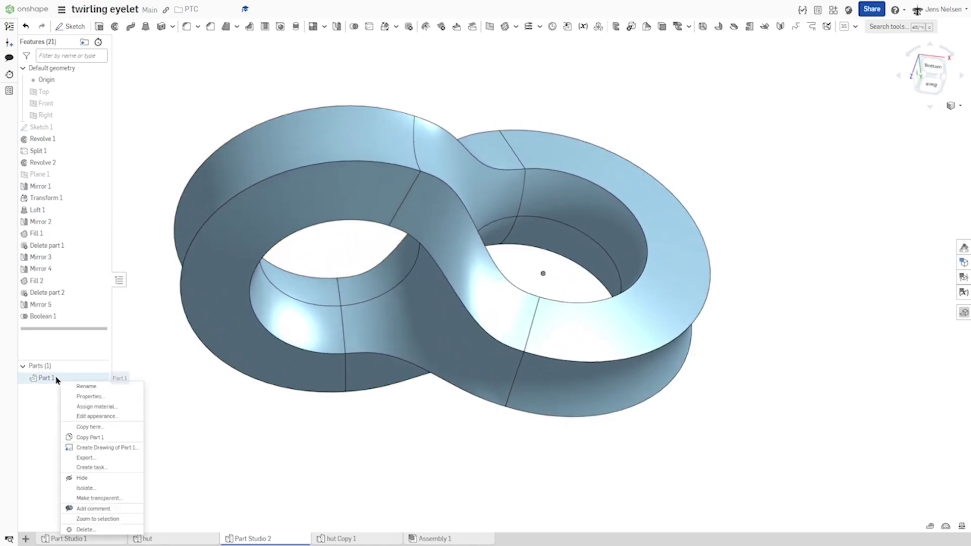
{"action": "left_click", "coordinate": [104, 416]}
{"action": "left_click", "coordinate": [132, 431]}
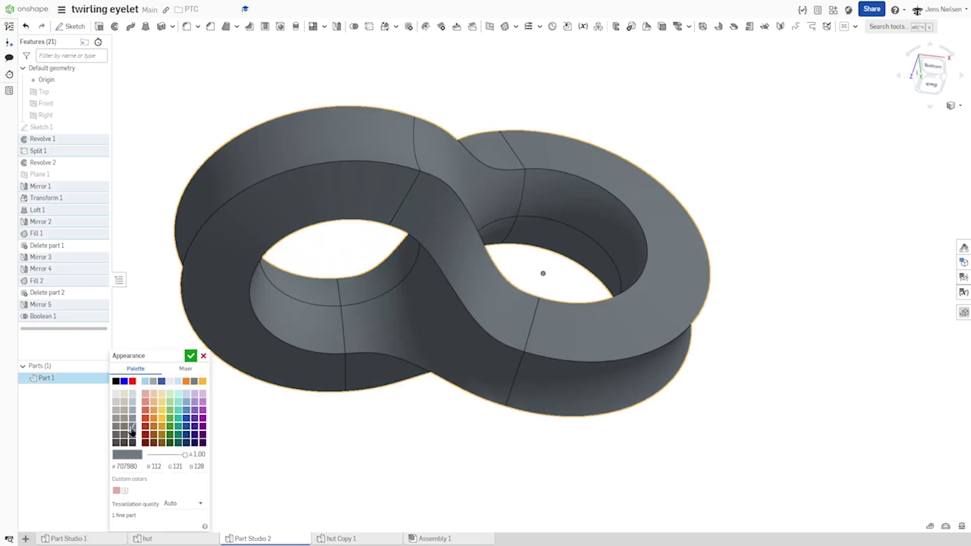
{"action": "left_click", "coordinate": [132, 419]}
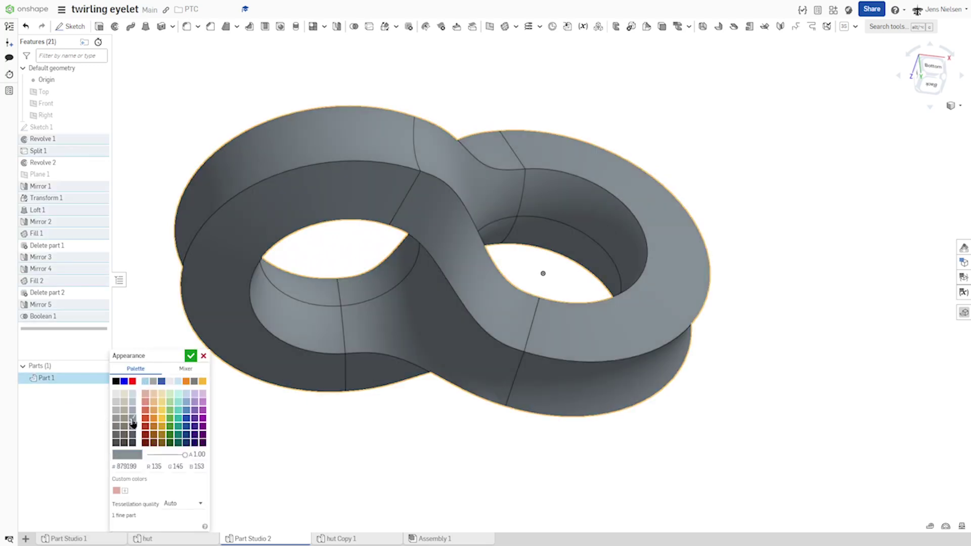
{"action": "left_click", "coordinate": [190, 357]}
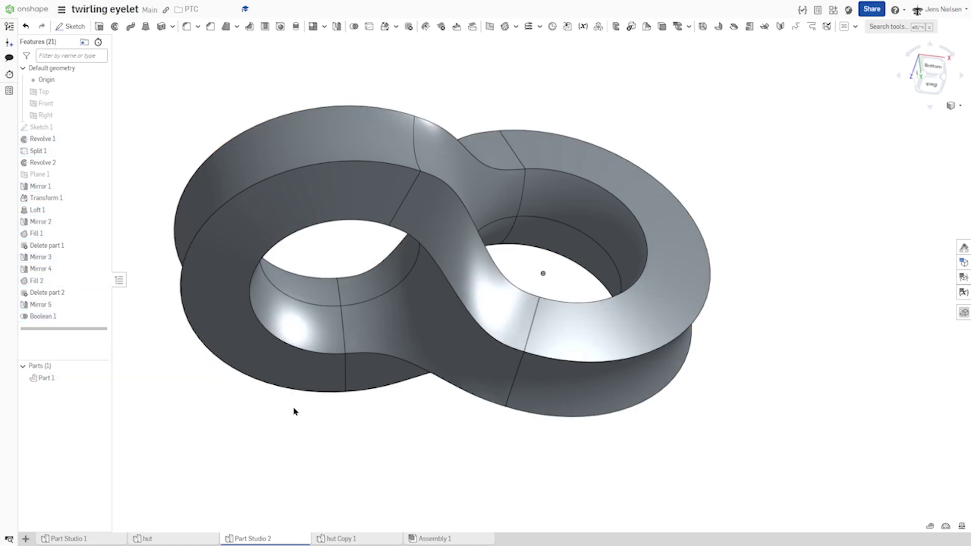
Switch the model display to shaded without edges.
{"action": "right_click_drag", "start_coordinate": [632, 415], "coordinate": [827, 230]}
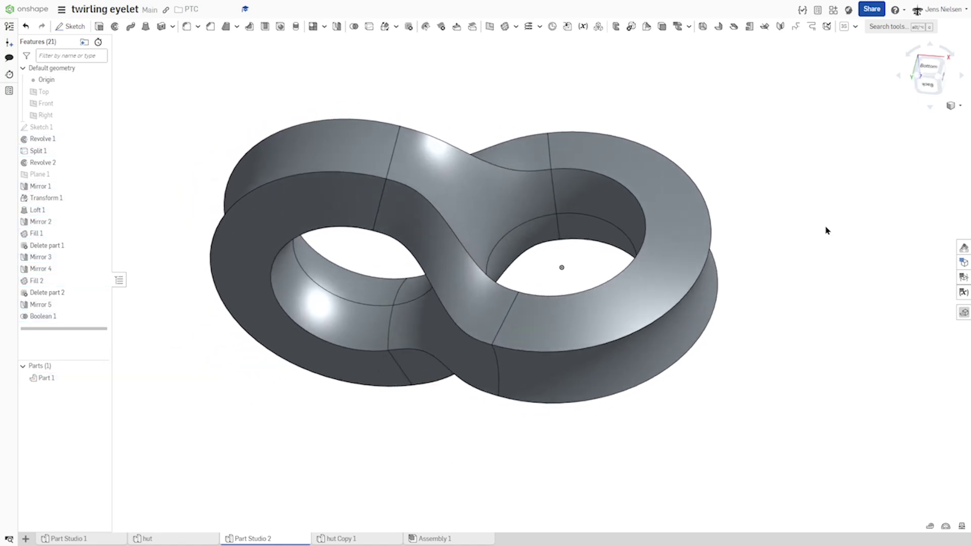
{"action": "left_click", "coordinate": [963, 111]}
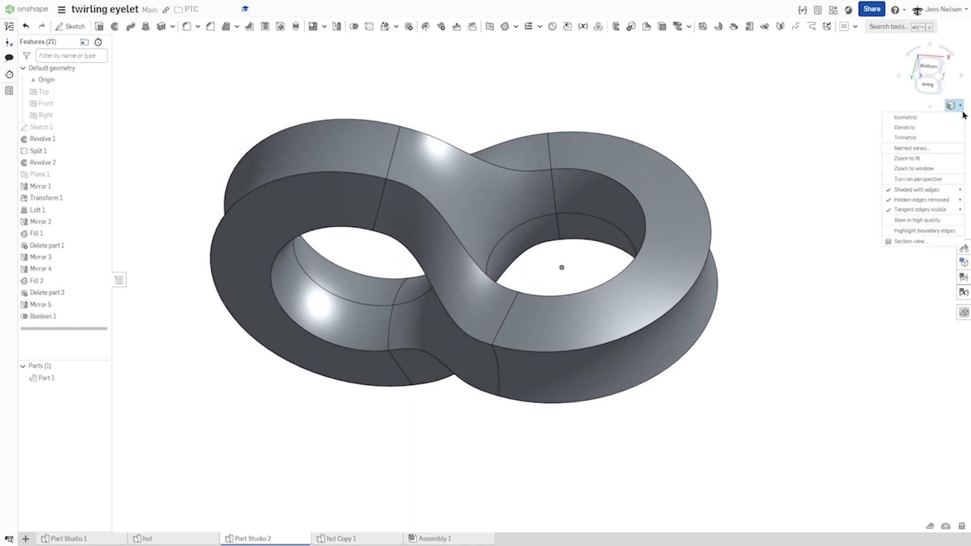
{"action": "mouse_move", "coordinate": [941, 194]}
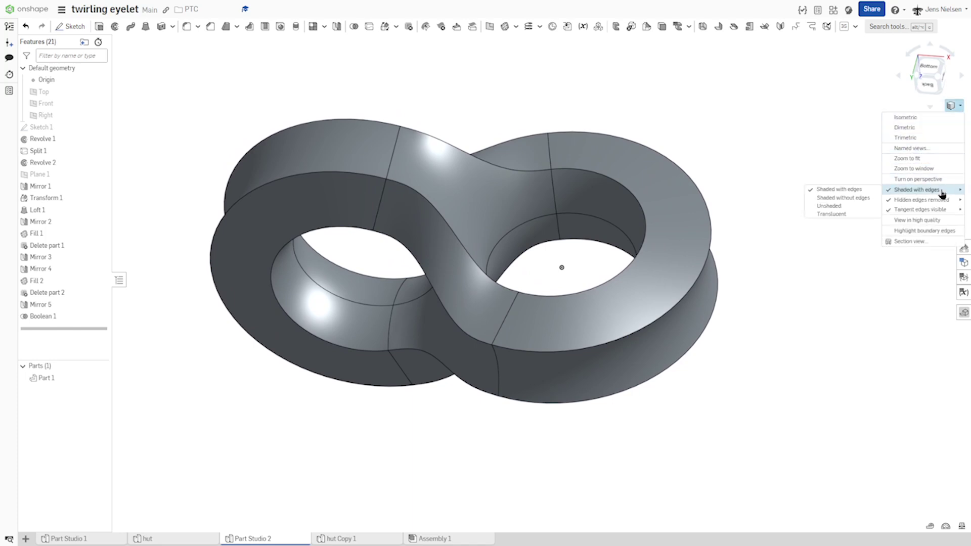
{"action": "left_click", "coordinate": [849, 199]}
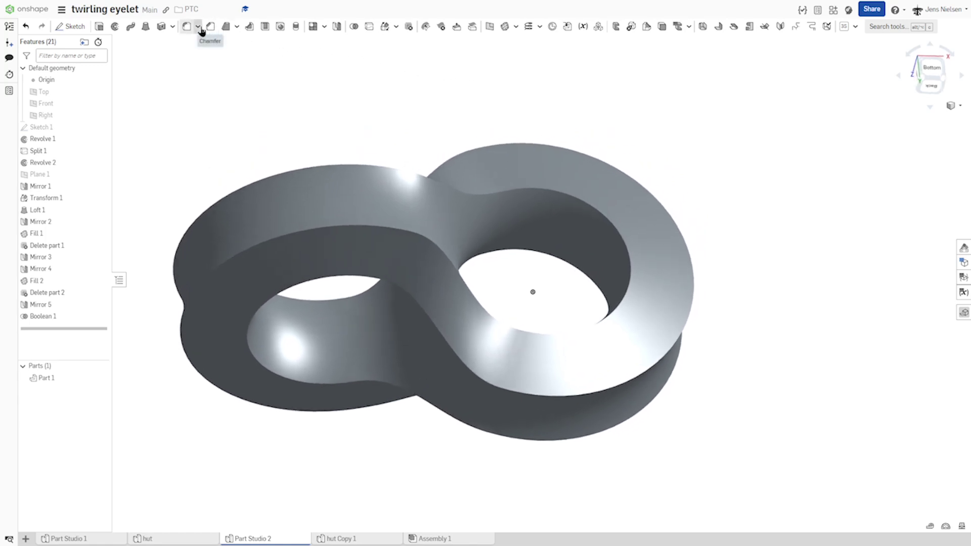
Fillet the rotated ring's outer rim and hole edges with tangent propagation, Curvature control, 6 mm radius and magnitude 0.5.
{"action": "left_click", "coordinate": [185, 28]}
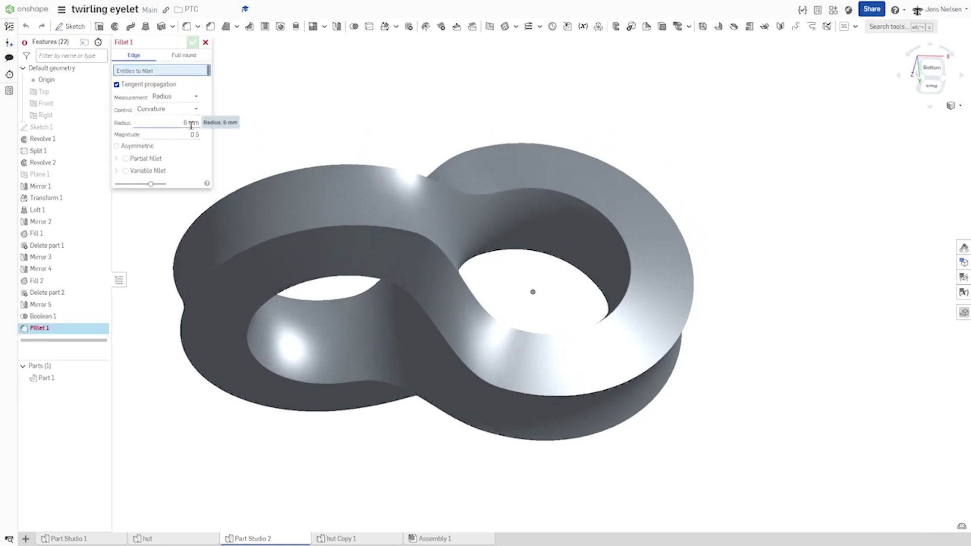
{"action": "left_click", "coordinate": [358, 168]}
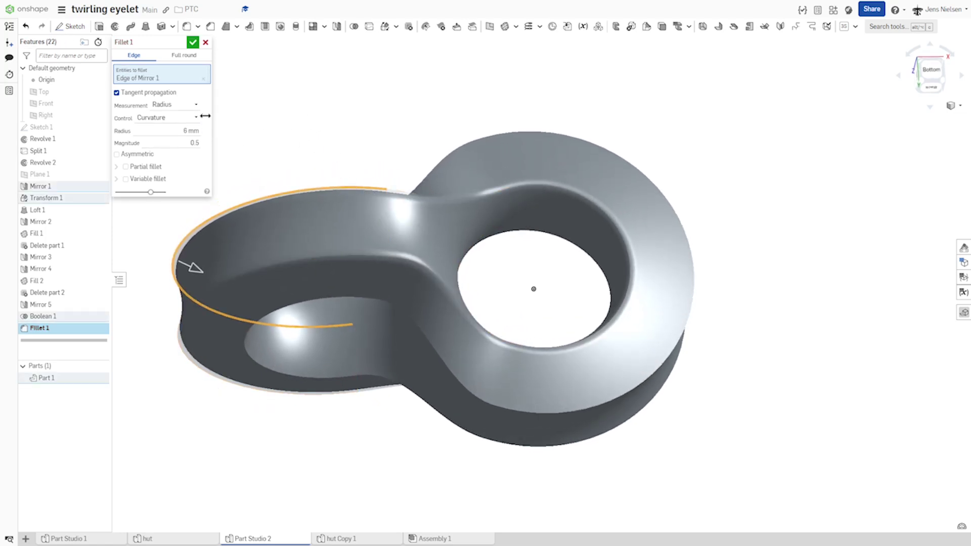
{"action": "right_click_drag", "start_coordinate": [354, 141], "coordinate": [291, 324]}
{"action": "left_click", "coordinate": [289, 324]}
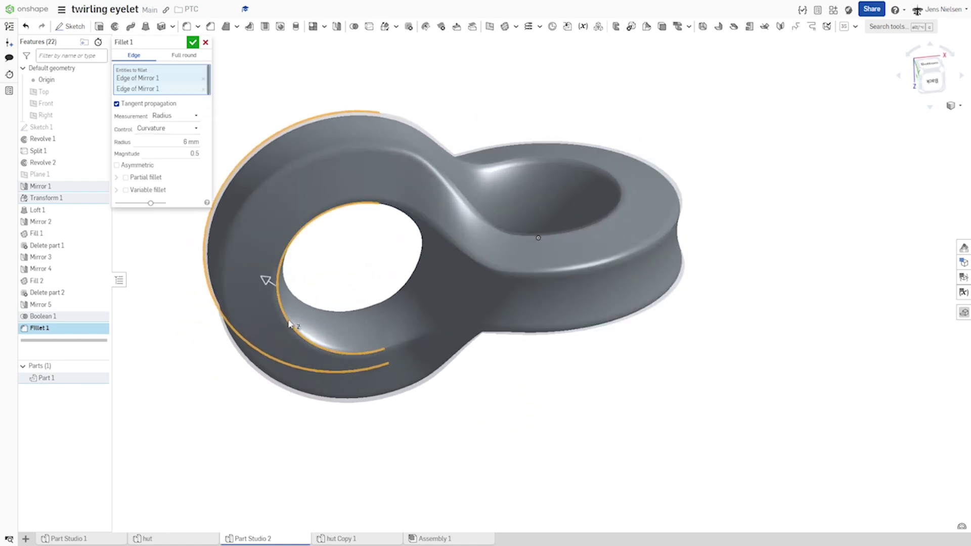
{"action": "left_click", "coordinate": [195, 44]}
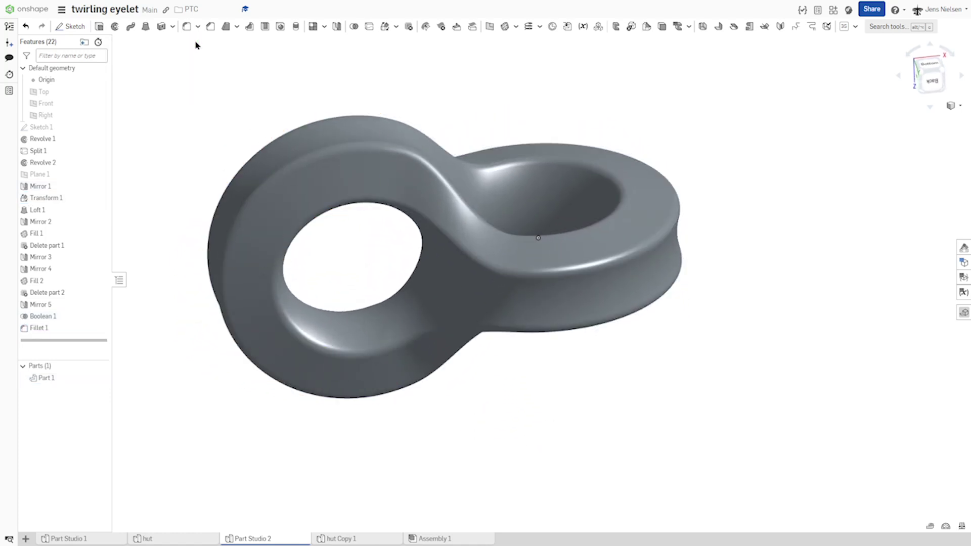
Add a yellow face appearance, #FACB43, to the Fillet 1 feature.
{"action": "right_click", "coordinate": [60, 330]}
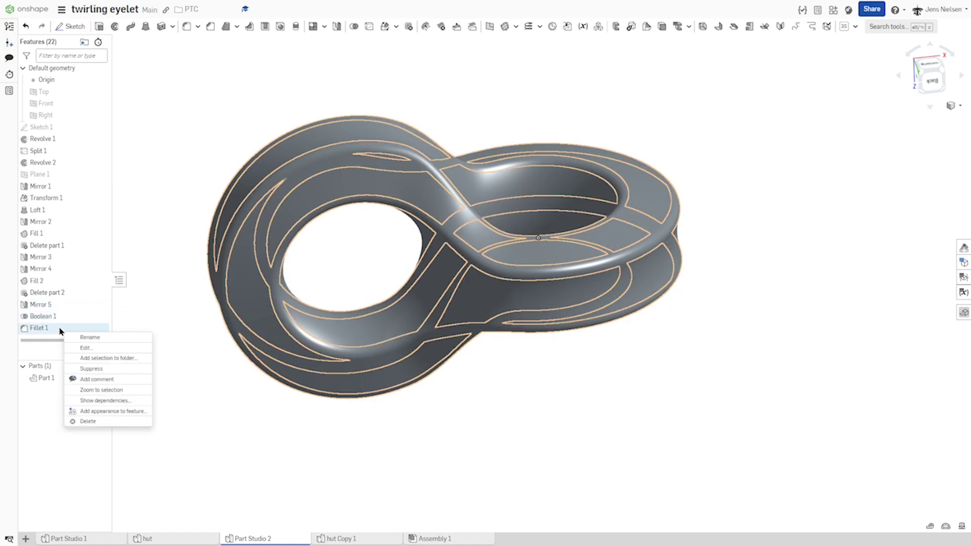
{"action": "left_click", "coordinate": [111, 411]}
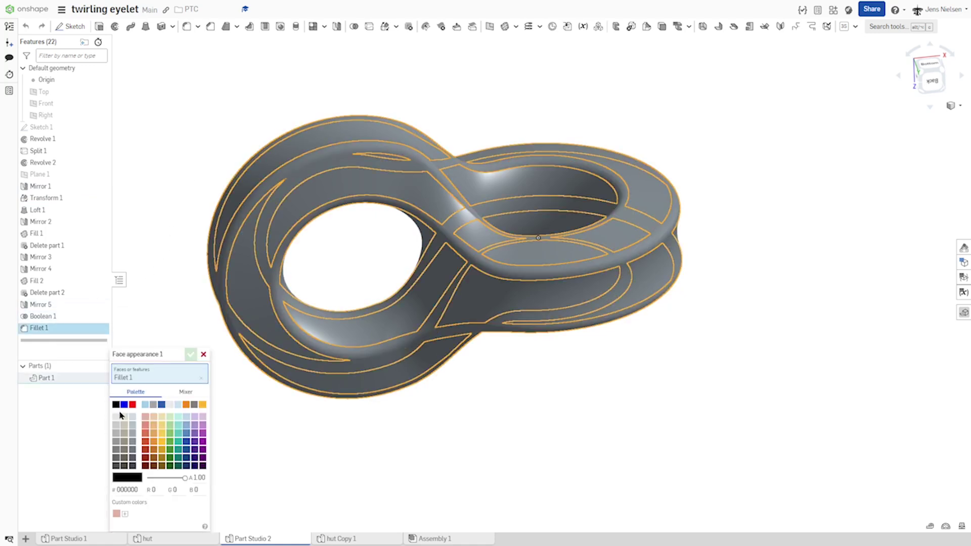
{"action": "left_click", "coordinate": [162, 434]}
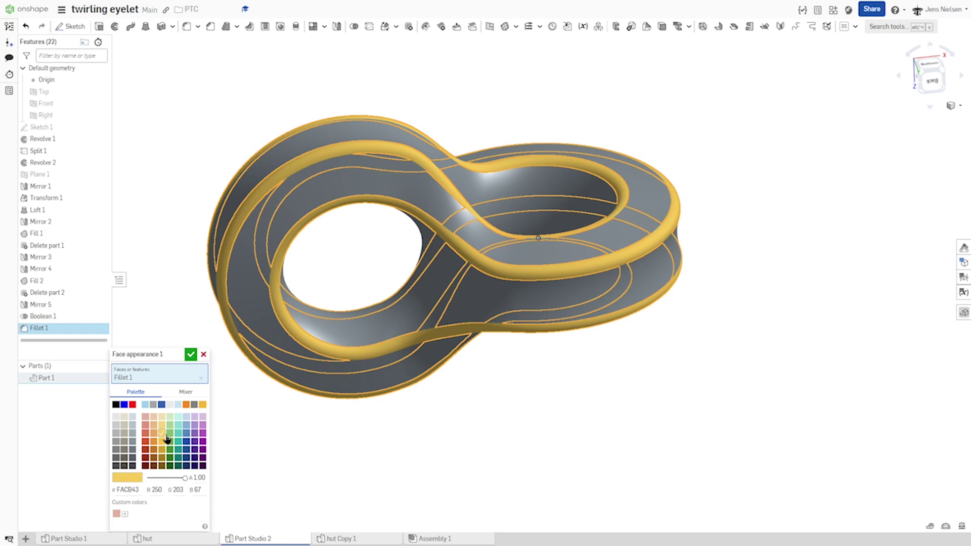
{"action": "left_click", "coordinate": [191, 356]}
Inspect the finished eyelet from the bottom view and all around, checking the flow of the coloured fillets.
{"action": "right_click_drag", "start_coordinate": [647, 367], "coordinate": [758, 338]}
{"action": "key", "text": "shift+6"}
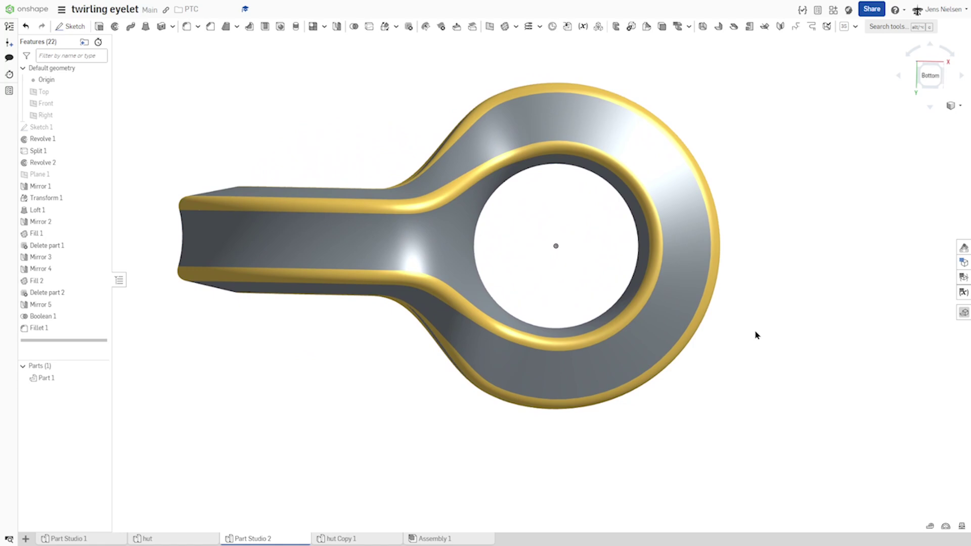
{"action": "key", "text": "shift+Up"}
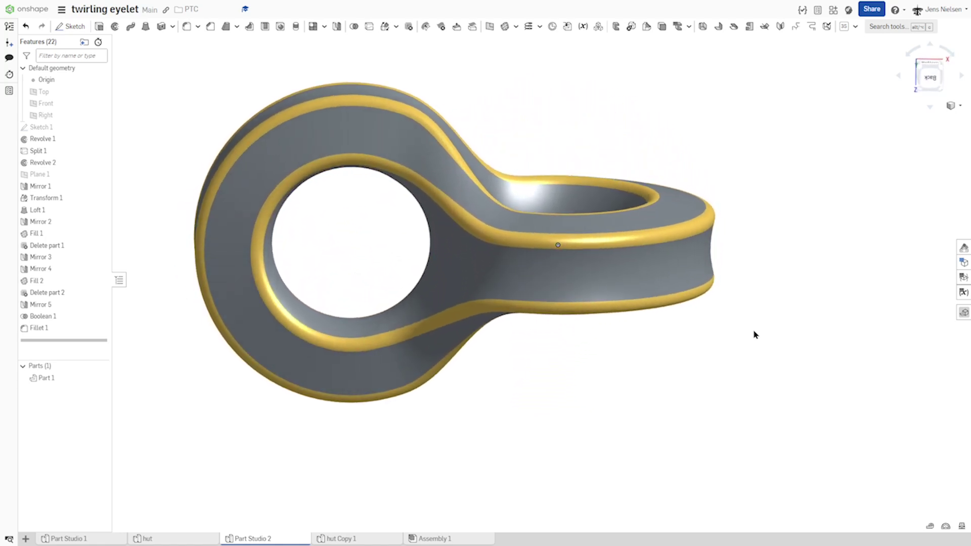
{"action": "key", "text": "Up"}
{"action": "key", "text": "Up"}
{"action": "key", "text": "Up"}
{"action": "key", "text": "Up"}
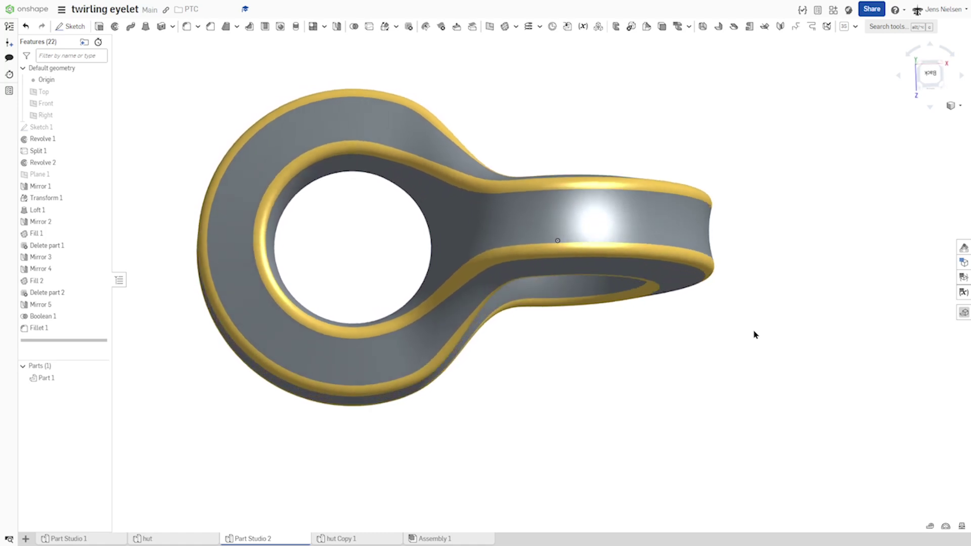
{"action": "key", "text": "Up"}
{"action": "key", "text": "Up"}
{"action": "key", "text": "Up"}
{"action": "key", "text": "Up"}
{"action": "key", "text": "Left"}
{"action": "key", "text": "Left"}
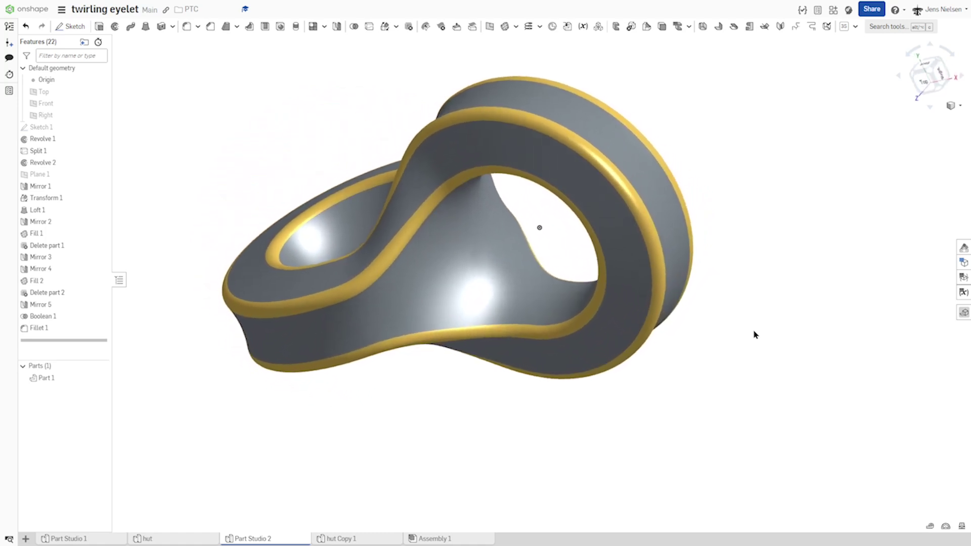